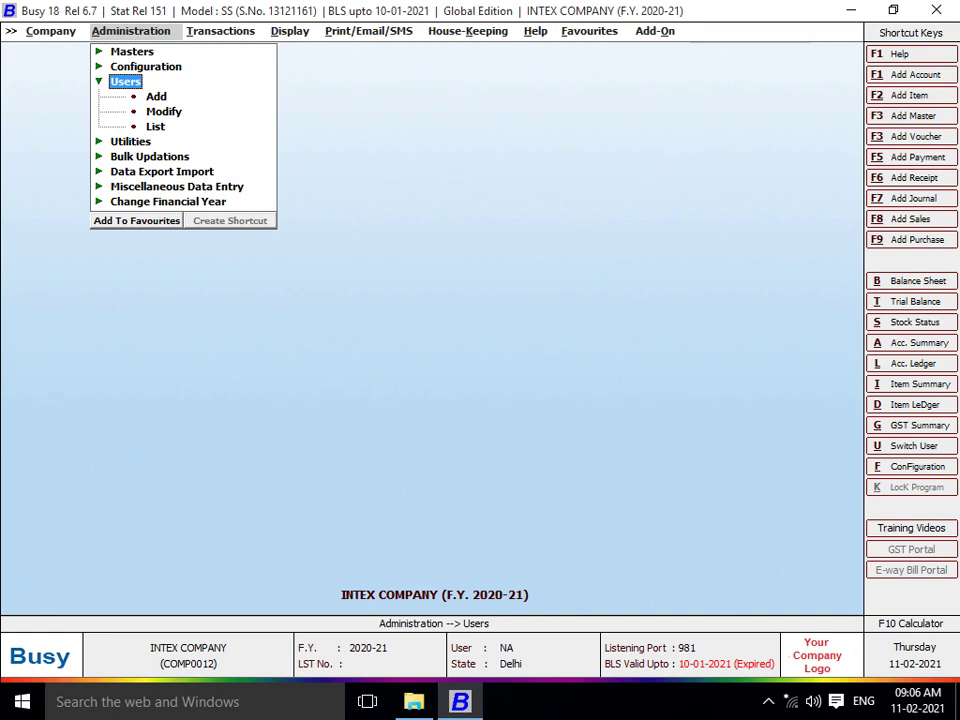
{"action": "key", "text": "Right"}
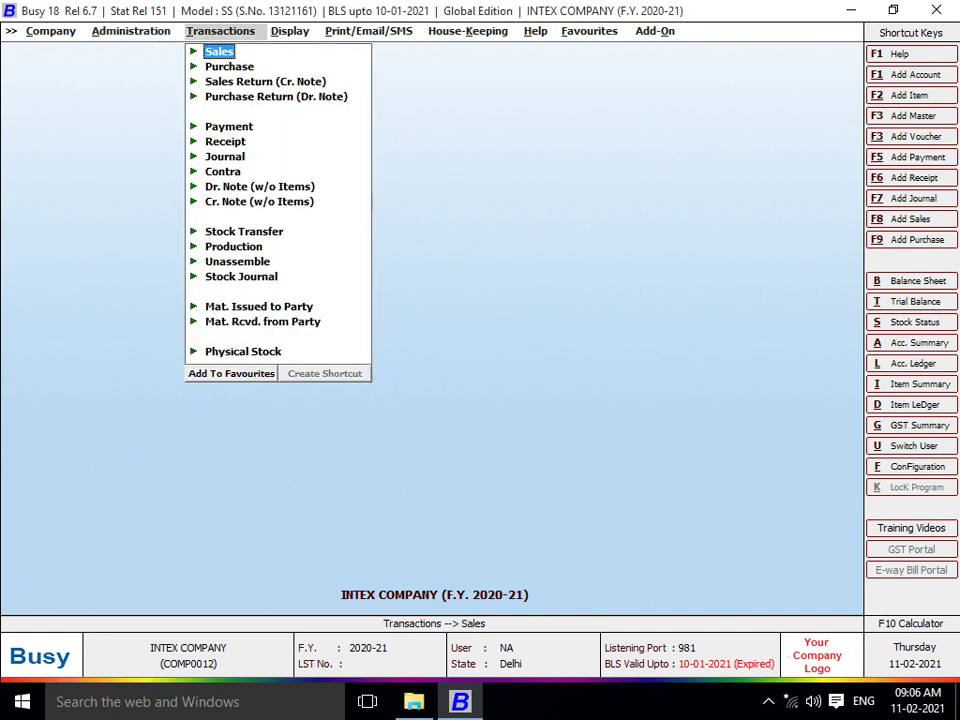
{"action": "key", "text": "Right"}
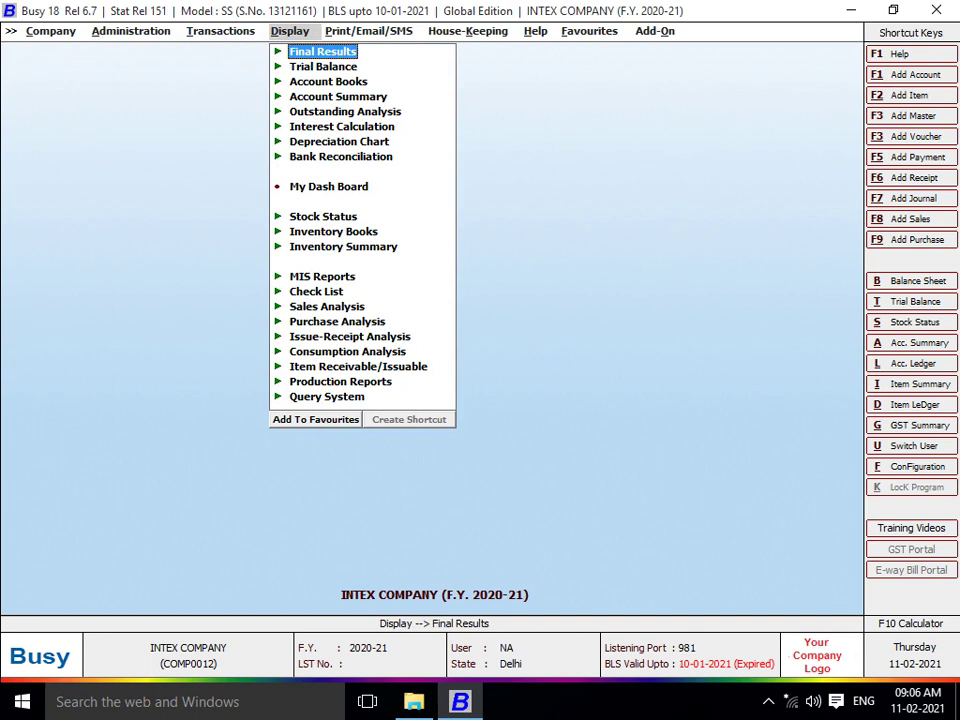
{"action": "key", "text": "Left"}
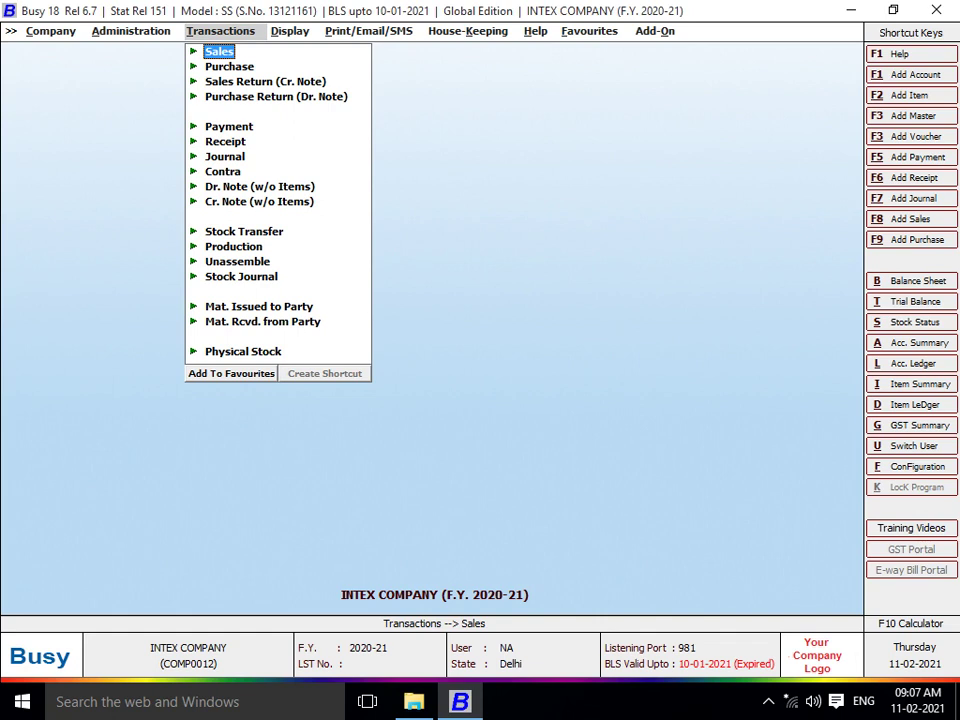
{"action": "key", "text": "Left"}
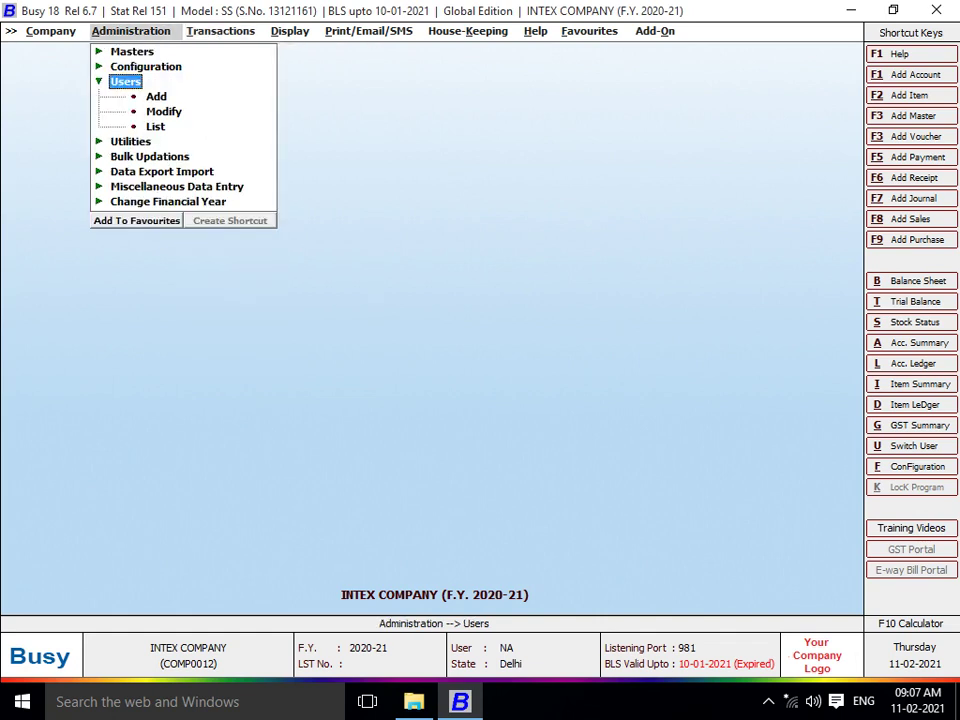
{"action": "key", "text": "Down"}
{"action": "key", "text": "Down"}
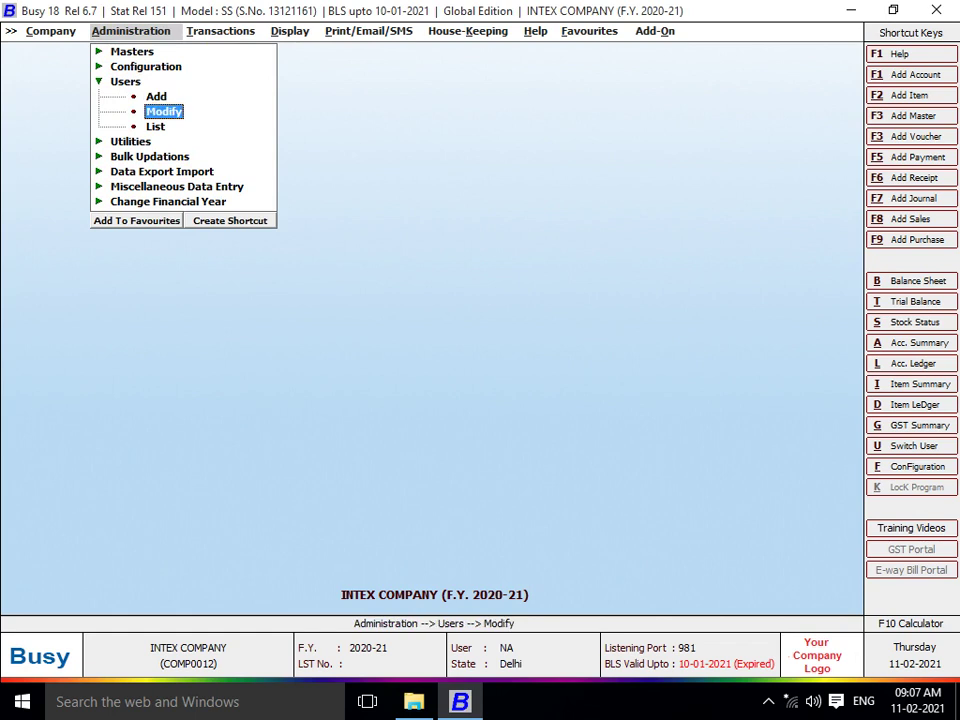
{"action": "key", "text": "Up"}
{"action": "key", "text": "Down"}
{"action": "key", "text": "Down"}
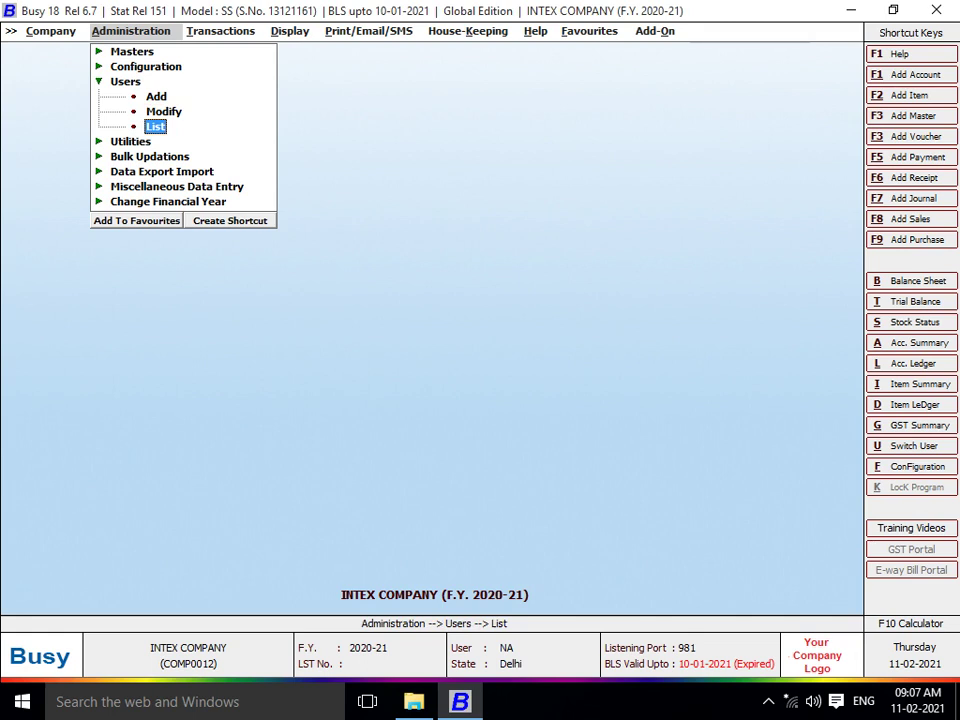
{"action": "key", "text": "Up"}
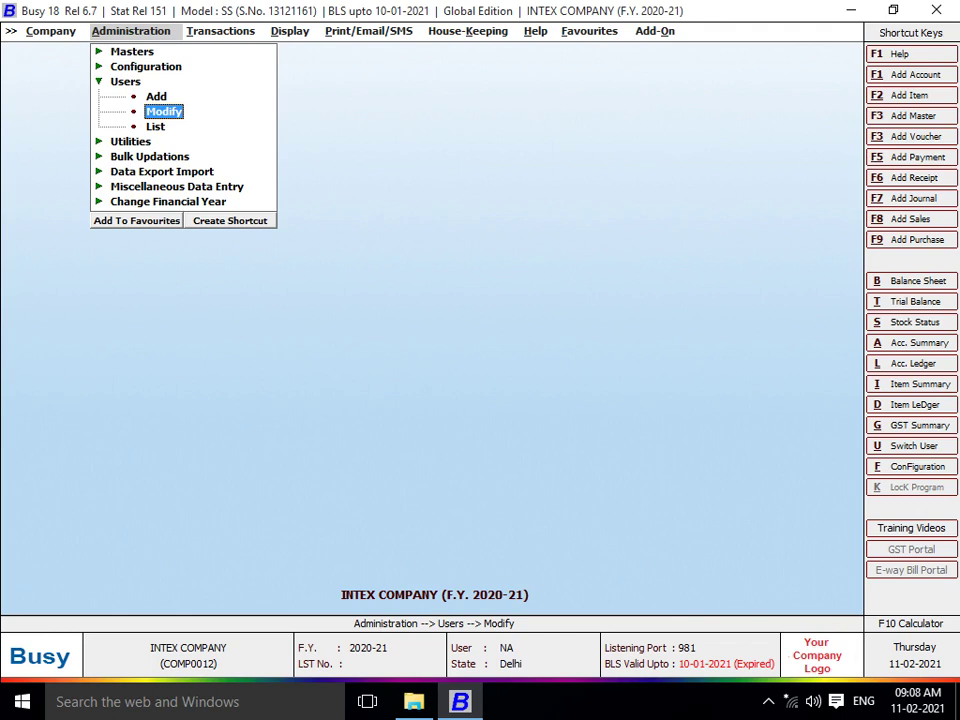
{"action": "key", "text": "Up"}
Step: Request the list of users and set User Authentication Required to Y for the company
{"action": "key", "text": "Down"}
{"action": "key", "text": "Down"}
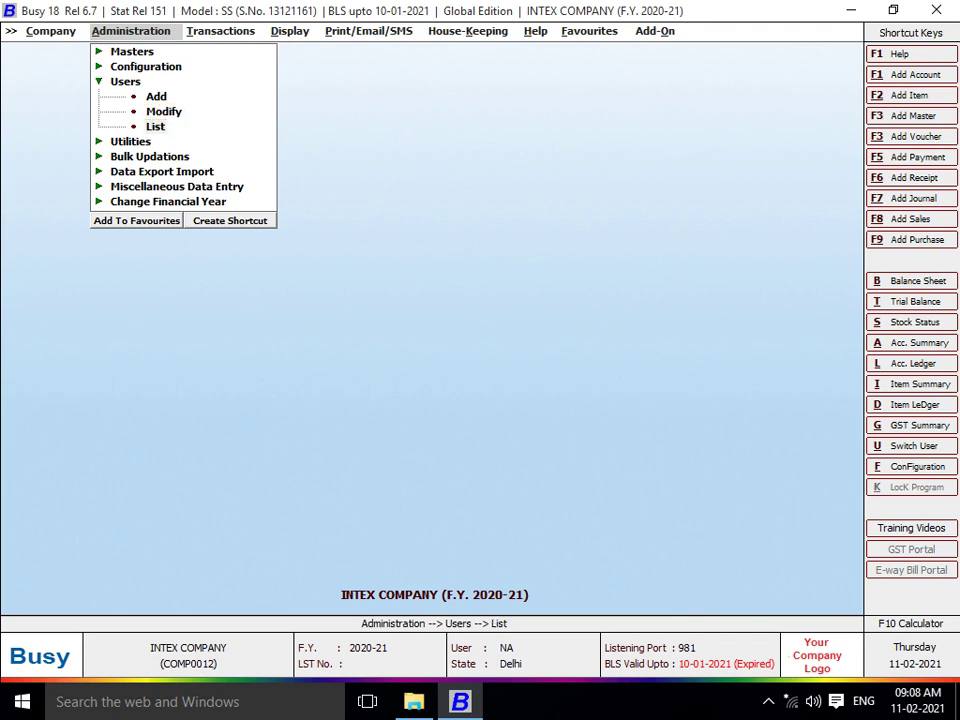
{"action": "key", "text": "Return"}
{"action": "key", "text": "Return"}
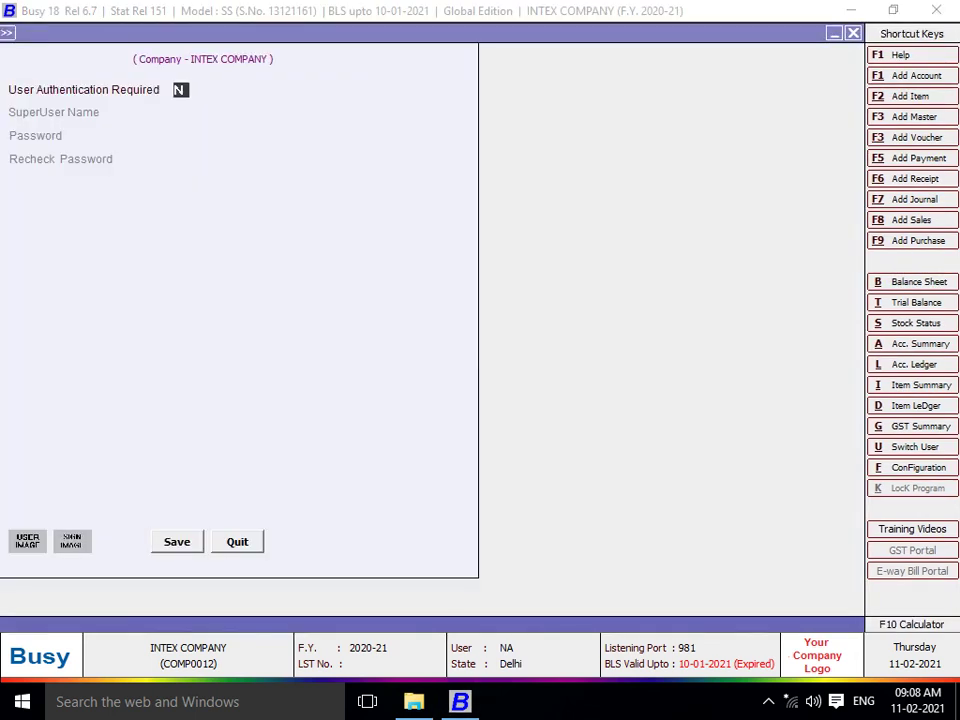
{"action": "key", "text": "y"}
{"action": "key", "text": "Return"}
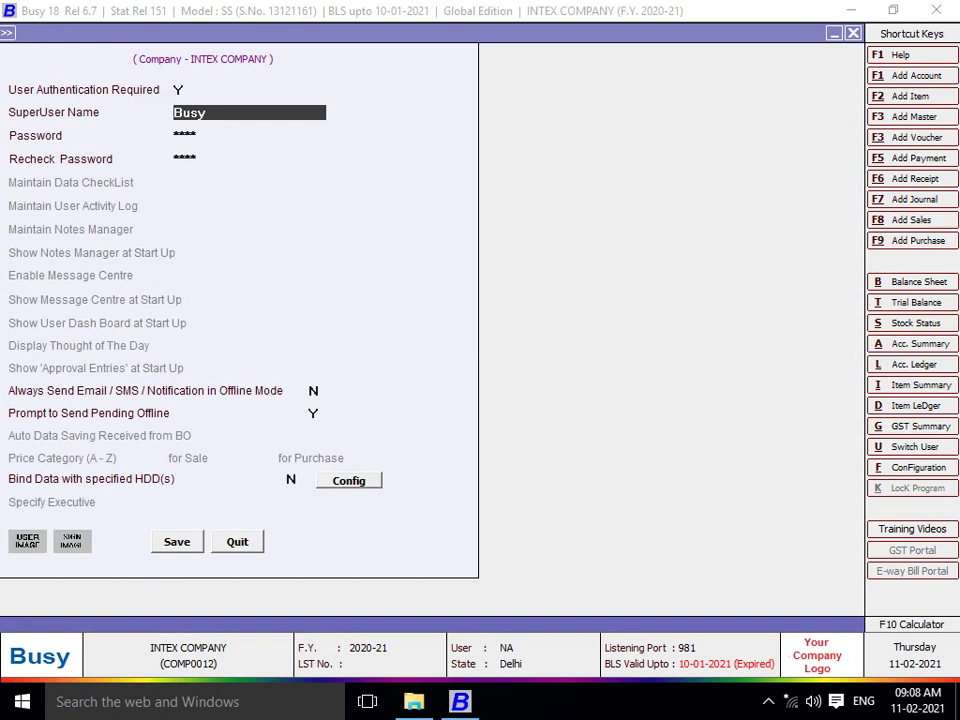
Step: Set the superuser name to I, enter and recheck the superuser password, and save the settings with the remaining options at their defaults
{"action": "type", "text": "I"}
{"action": "key", "text": "Return"}
{"action": "type", "text": "1"}
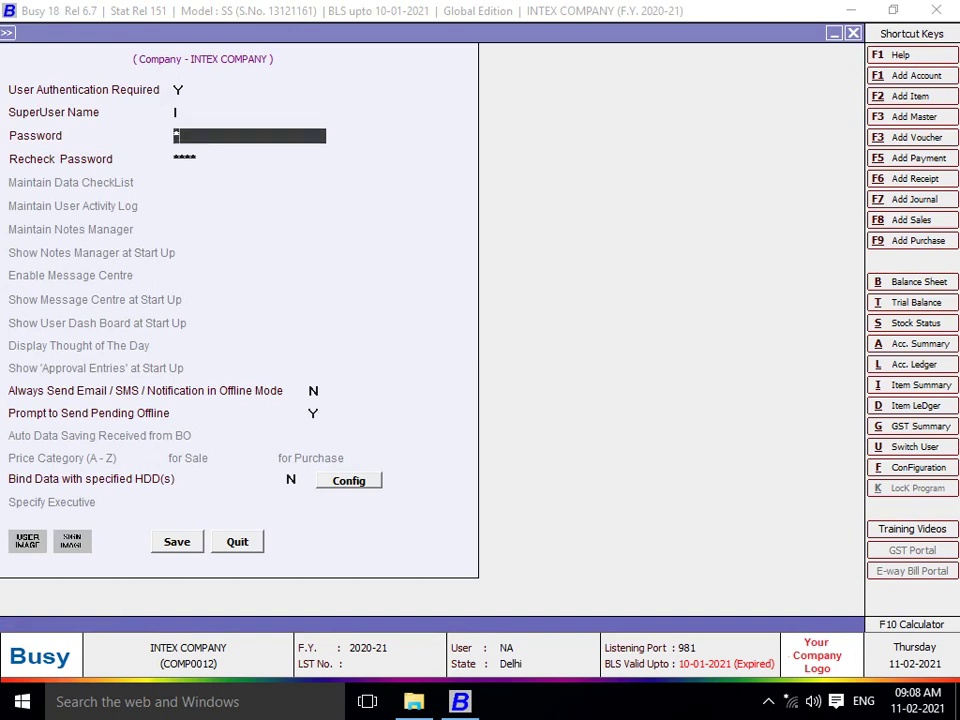
{"action": "key", "text": "Return"}
{"action": "type", "text": "1"}
{"action": "key", "text": "Return"}
{"action": "key", "text": "Return"}
{"action": "key", "text": "Return"}
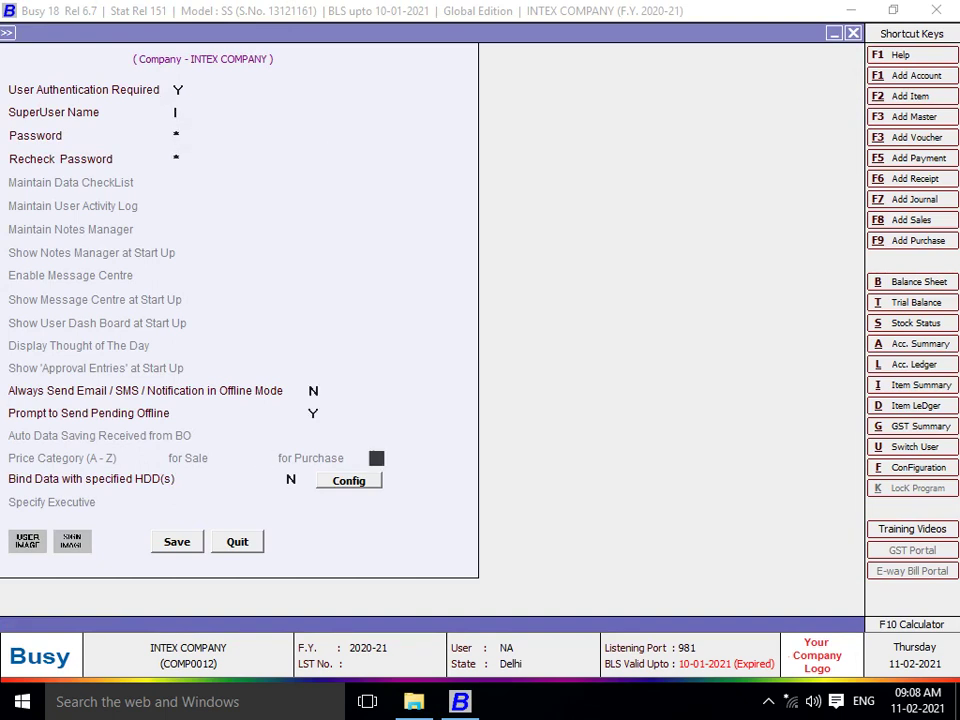
{"action": "key", "text": "Return"}
{"action": "key", "text": "Return"}
{"action": "key", "text": "Return"}
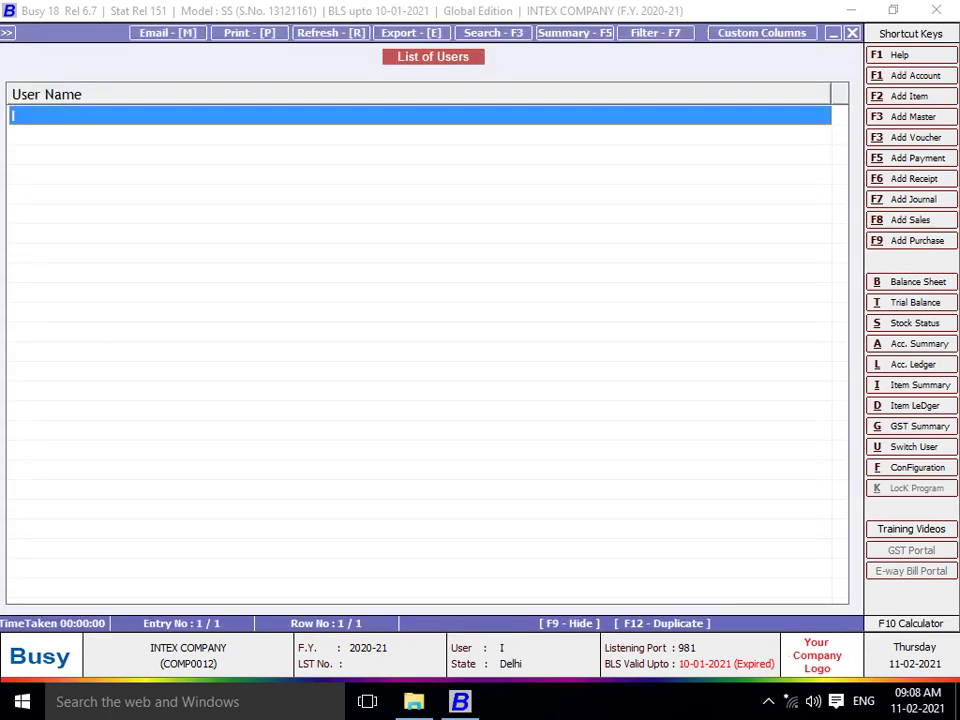
Step: Leave the user list and start a new user, entering the user's name, the password and the password recheck
{"action": "key", "text": "Escape"}
{"action": "key", "text": "Up"}
{"action": "key", "text": "Up"}
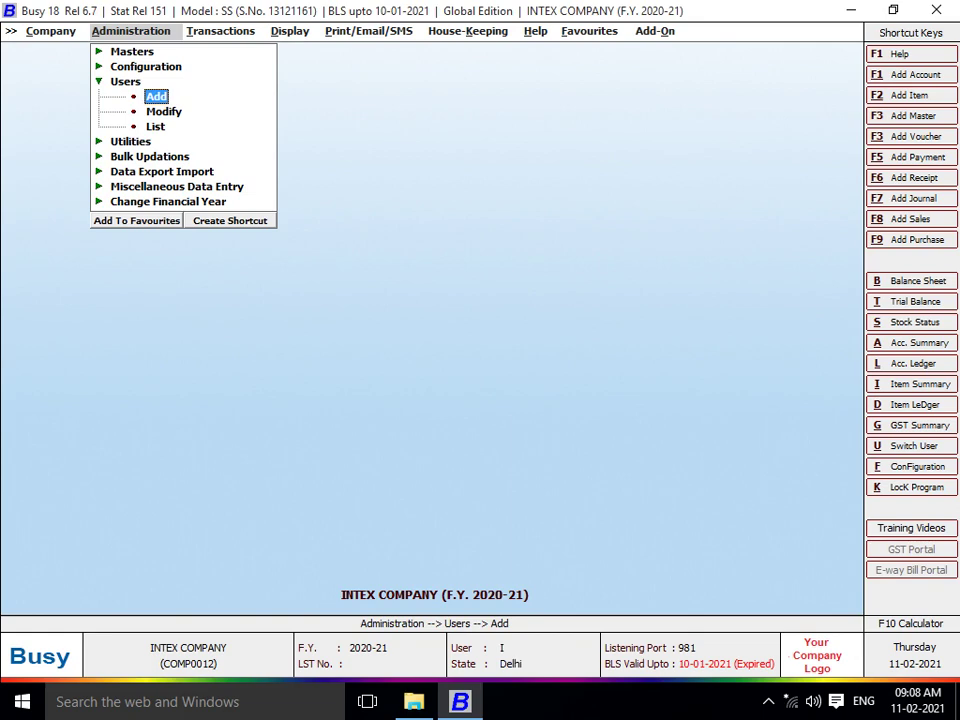
{"action": "key", "text": "Return"}
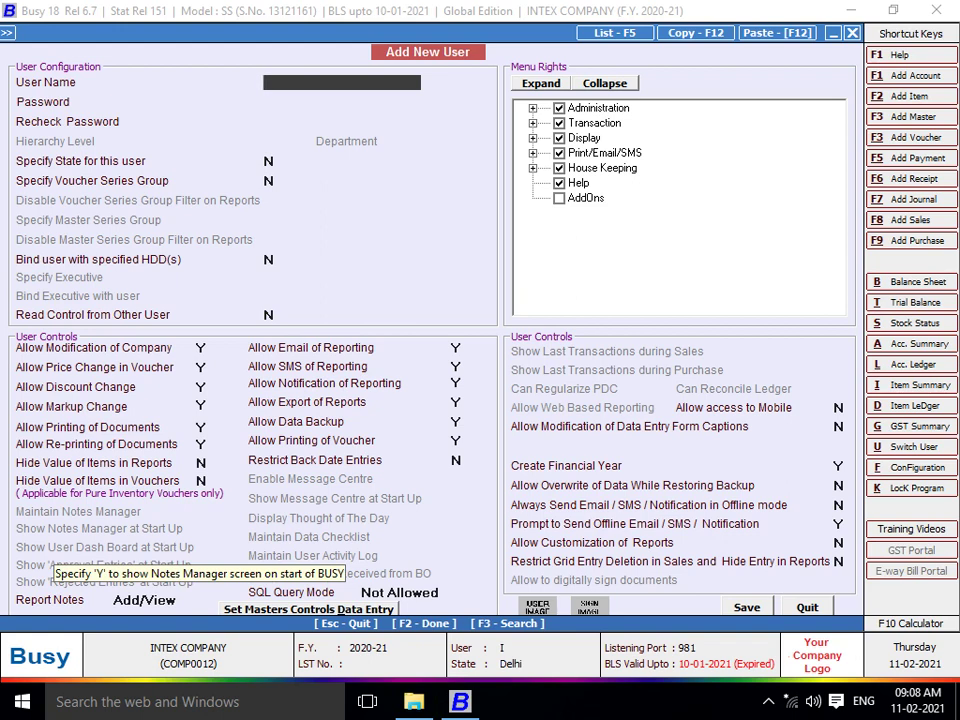
{"action": "type", "text": "RAVI"}
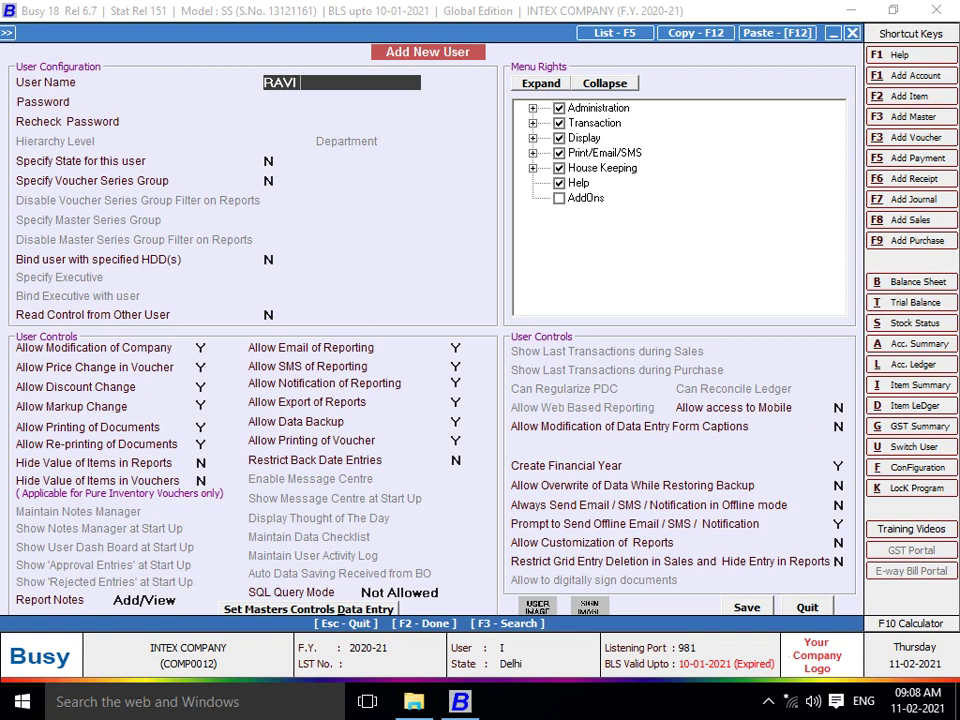
{"action": "key", "text": "Return"}
{"action": "type", "text": "*"}
{"action": "key", "text": "Return"}
{"action": "type", "text": "*"}
{"action": "key", "text": "Return"}
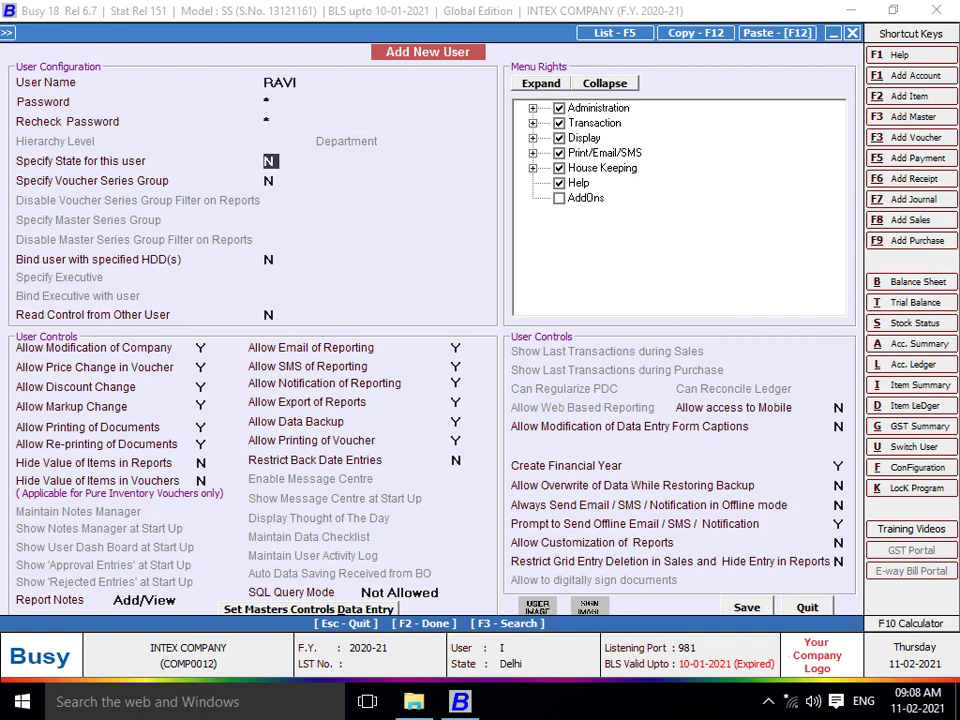
Step: Set Allow Modification of Company and Allow Price Change in Voucher to N for the new user
{"action": "key", "text": "Return"}
{"action": "key", "text": "Return"}
{"action": "key", "text": "Return"}
{"action": "key", "text": "Return"}
{"action": "type", "text": "N"}
{"action": "key", "text": "Return"}
{"action": "key", "text": "Down"}
{"action": "key", "text": "Up"}
{"action": "type", "text": "N"}
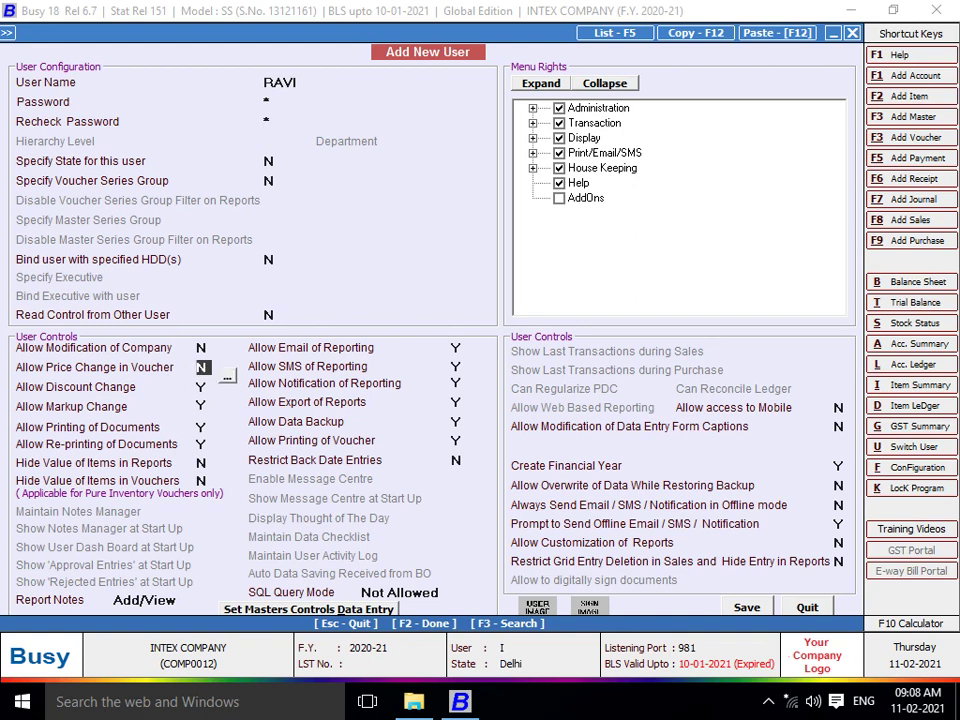
{"action": "key", "text": "Return"}
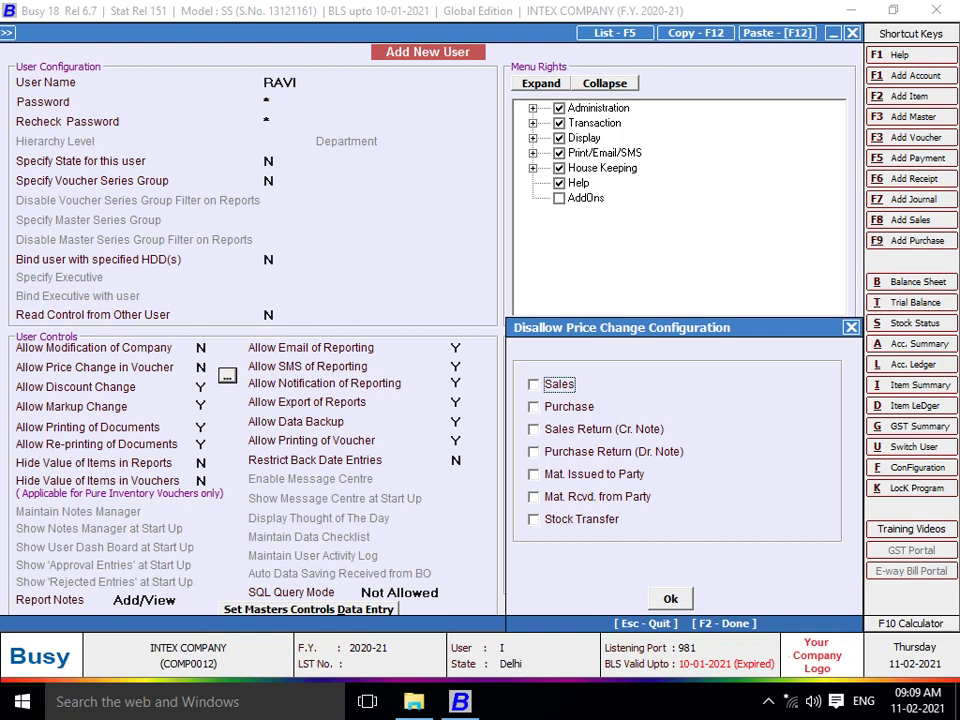
{"action": "key", "text": "Escape"}
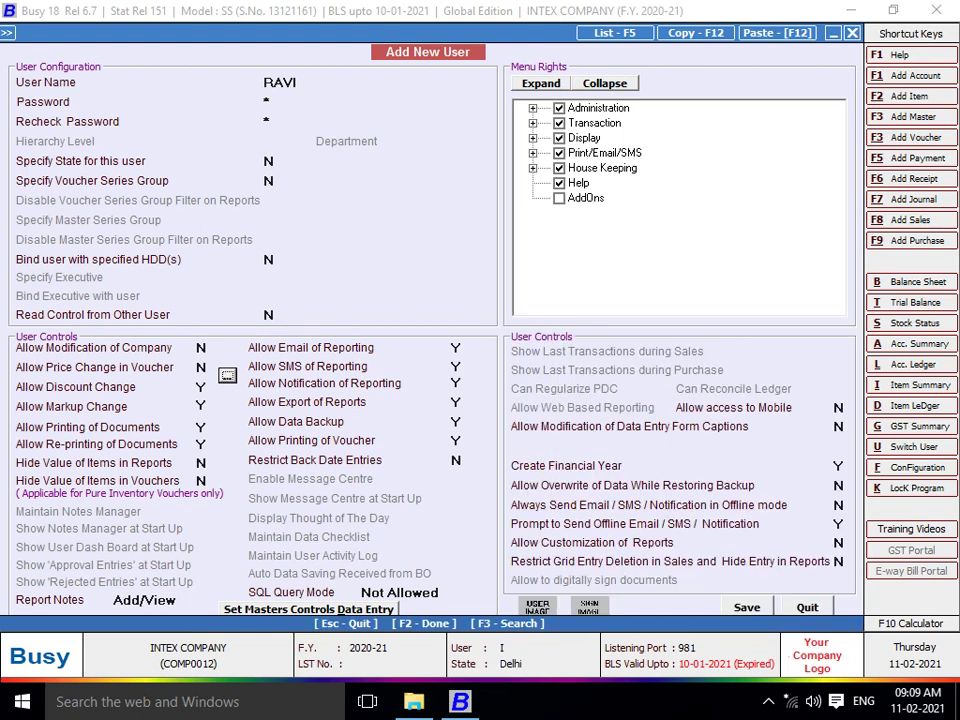
{"action": "key", "text": "y"}
{"action": "key", "text": "n"}
Step: Disallow price changes for Sales, Purchase, Sales Return, Purchase Return, Mat. Issued to Party, Mat. Rcvd. from Party and Stock Transfer
{"action": "key", "text": "Return"}
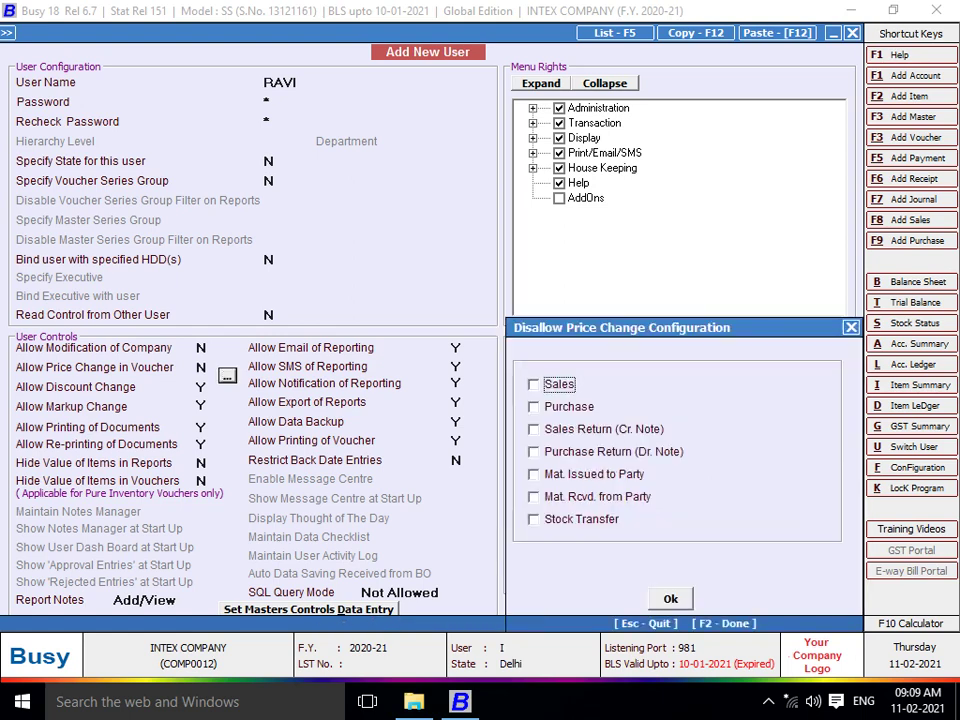
{"action": "key", "text": "Down"}
{"action": "key", "text": "space"}
{"action": "key", "text": "Up"}
{"action": "key", "text": "space"}
{"action": "key", "text": "Down"}
{"action": "key", "text": "Down"}
{"action": "key", "text": "space"}
{"action": "key", "text": "Down"}
{"action": "key", "text": "space"}
{"action": "key", "text": "Down"}
{"action": "key", "text": "space"}
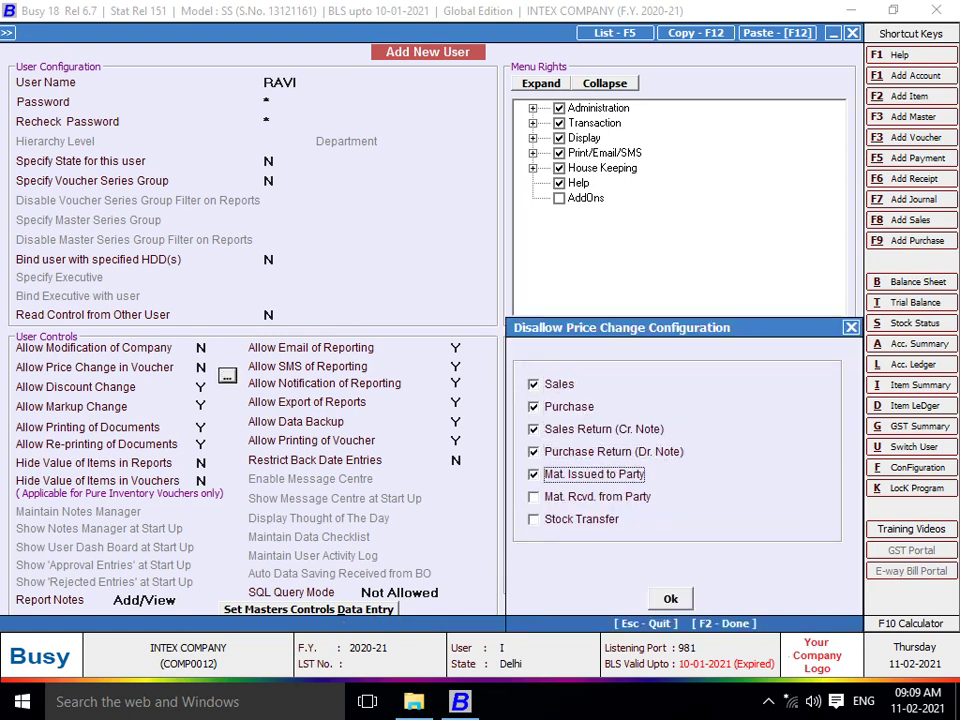
{"action": "key", "text": "Down"}
{"action": "key", "text": "space"}
{"action": "key", "text": "Down"}
{"action": "key", "text": "space"}
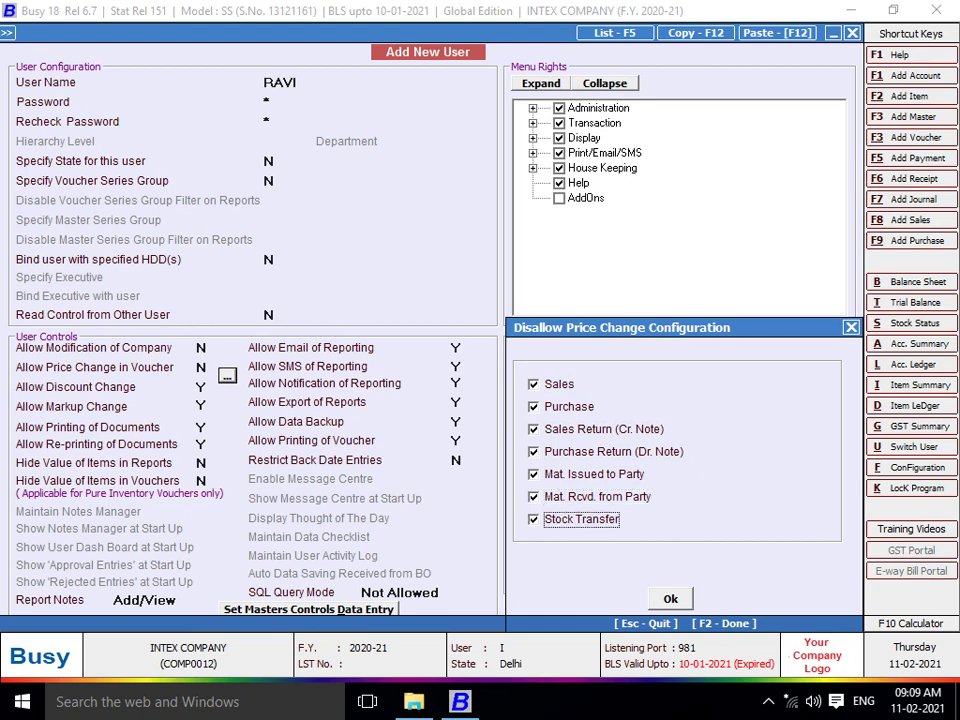
{"action": "key", "text": "Return"}
{"action": "key", "text": "Return"}
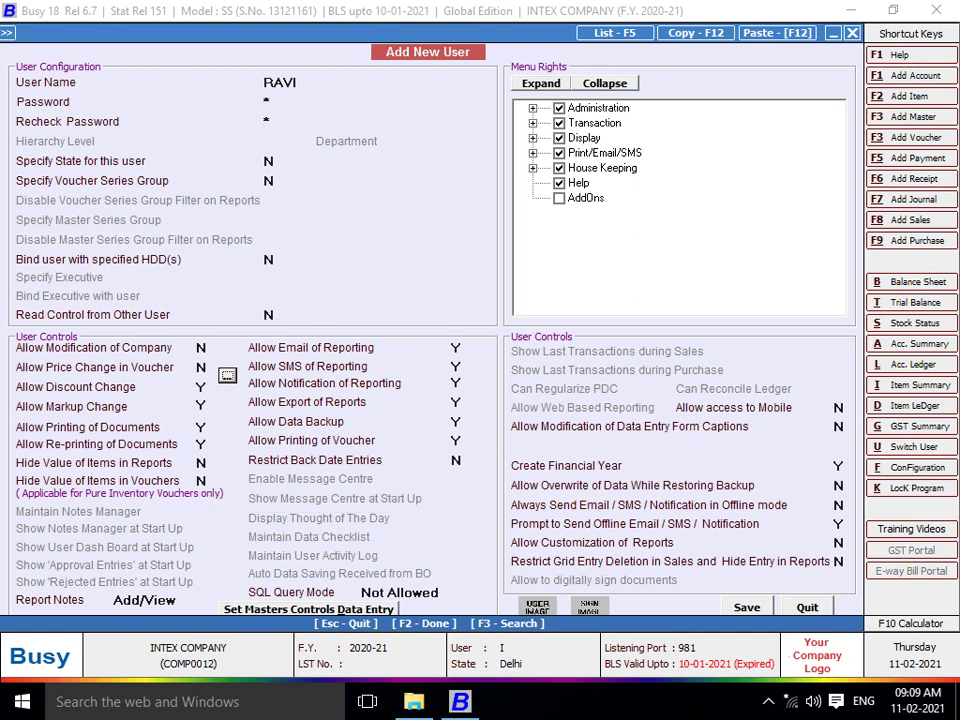
Step: Remove the Modify and Delete rights for Account under Administration's Master Maintenance
{"action": "left_click", "coordinate": [456, 440]}
{"action": "left_click", "coordinate": [533, 108]}
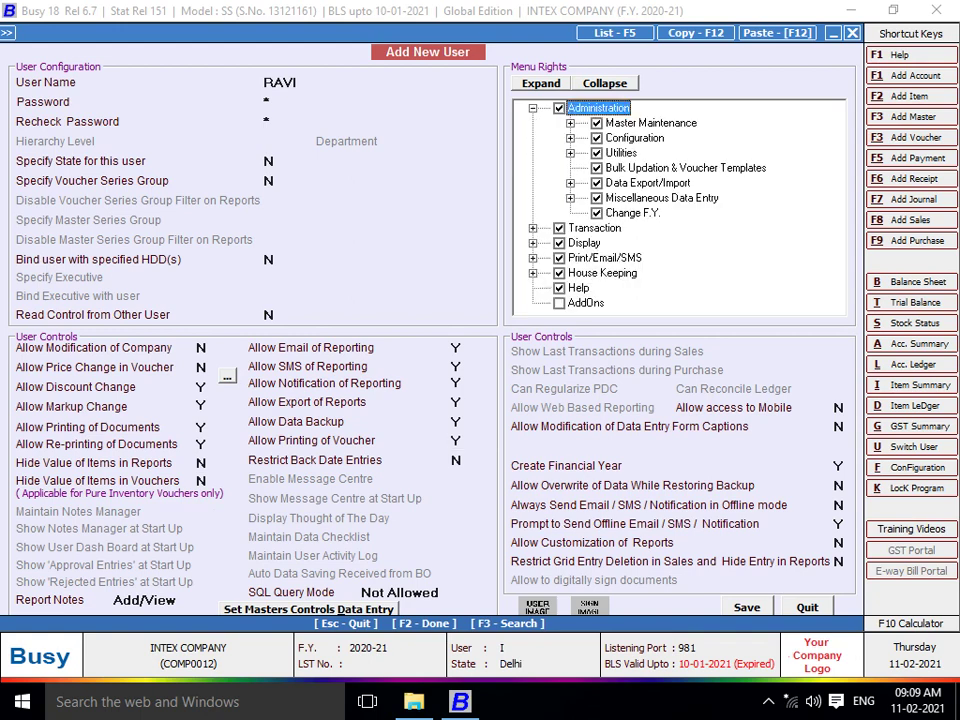
{"action": "left_click", "coordinate": [570, 123]}
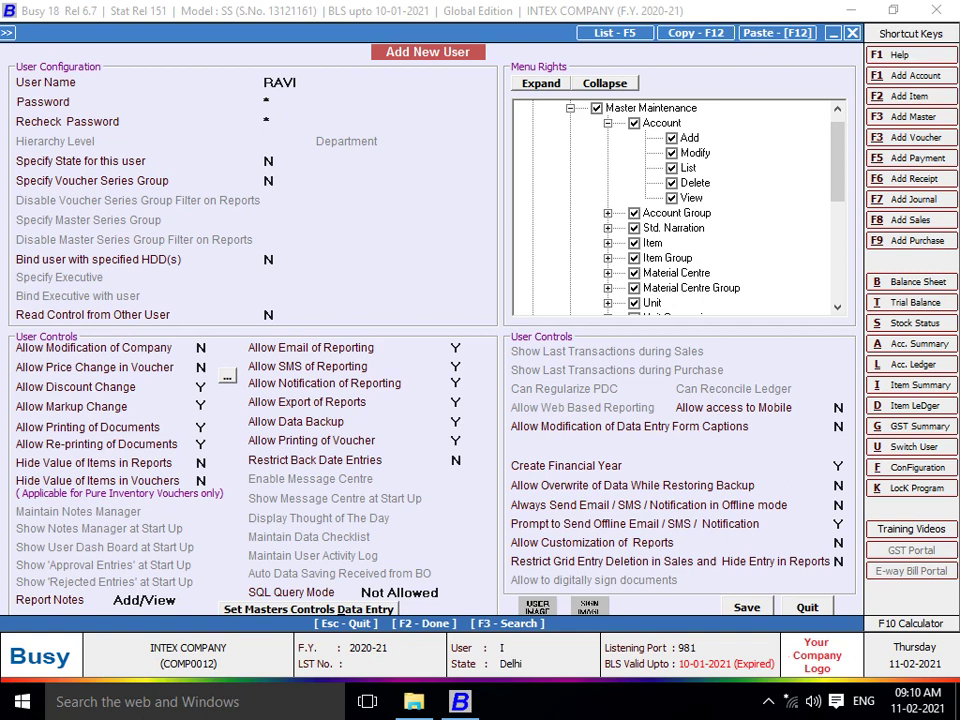
{"action": "key", "text": "space"}
{"action": "key", "text": "space"}
Step: Remove the Modify and Delete rights for Item under Master Maintenance
{"action": "scroll", "coordinate": [675, 205], "scroll_direction": "down", "scroll_amount": 1}
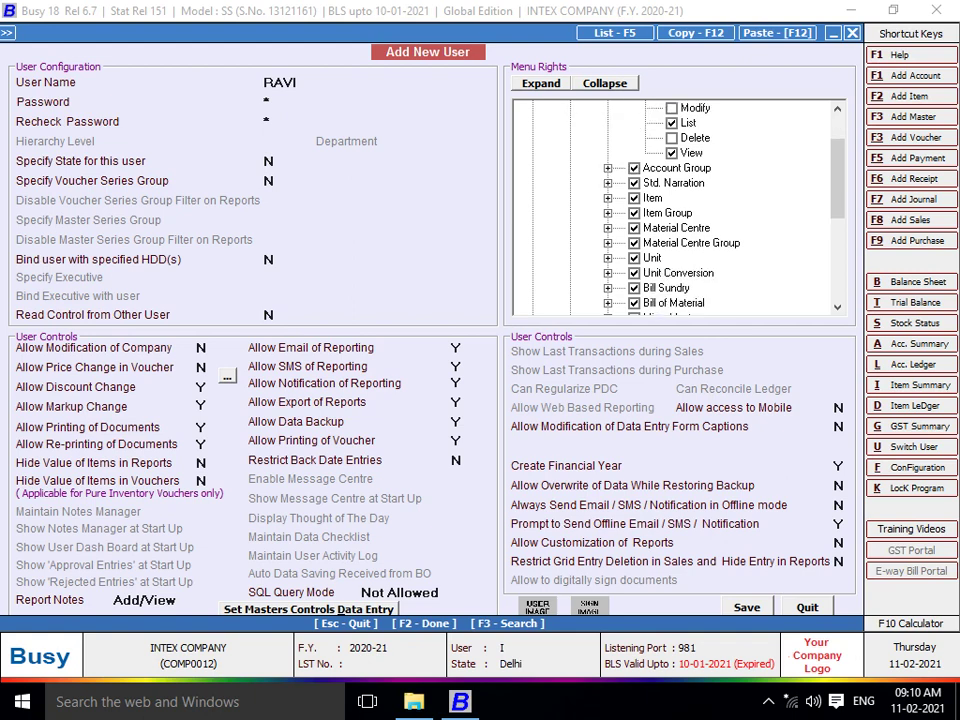
{"action": "left_click", "coordinate": [608, 198]}
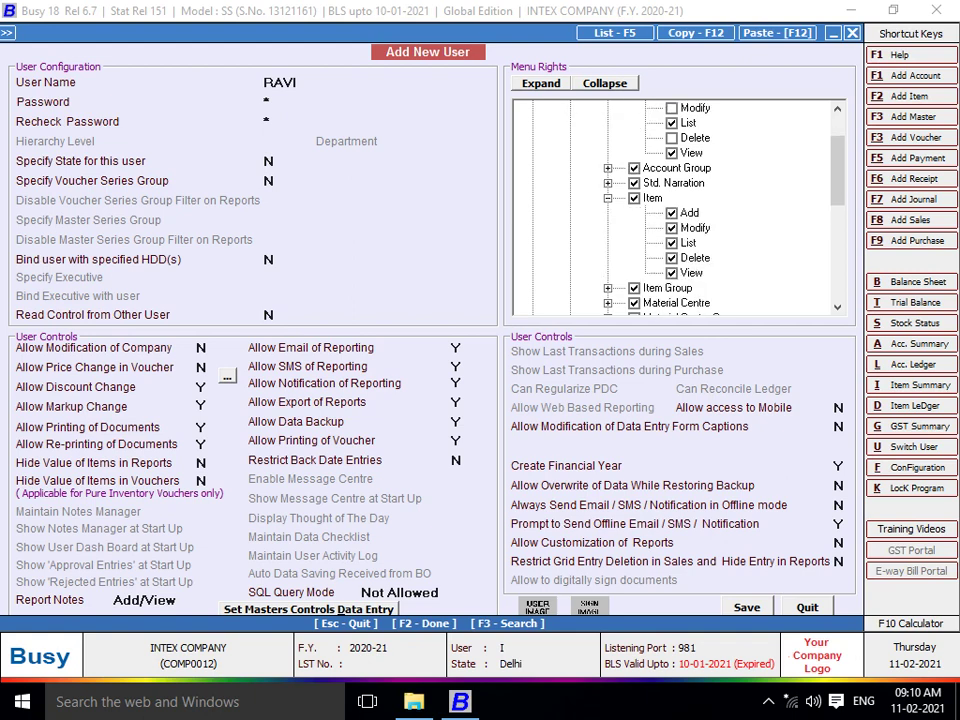
{"action": "left_click", "coordinate": [672, 228]}
{"action": "left_click", "coordinate": [672, 258]}
Step: Remove the user's right to the entire Configuration group under Administration
{"action": "scroll", "coordinate": [675, 205], "scroll_direction": "down", "scroll_amount": 2}
{"action": "scroll", "coordinate": [675, 205], "scroll_direction": "down", "scroll_amount": 1}
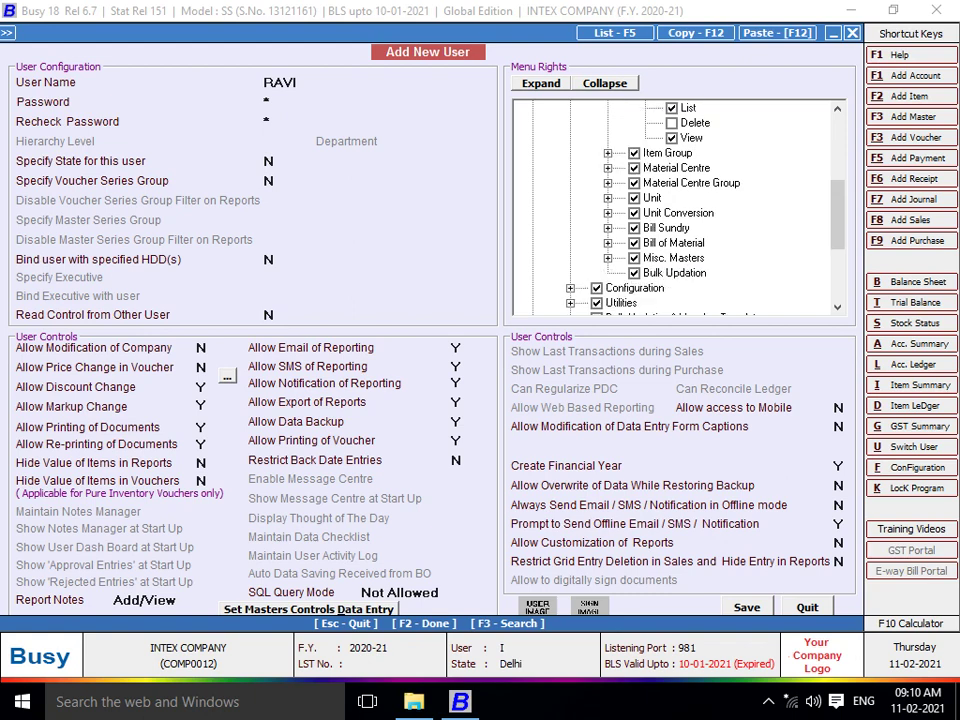
{"action": "scroll", "coordinate": [675, 205], "scroll_direction": "down", "scroll_amount": 1}
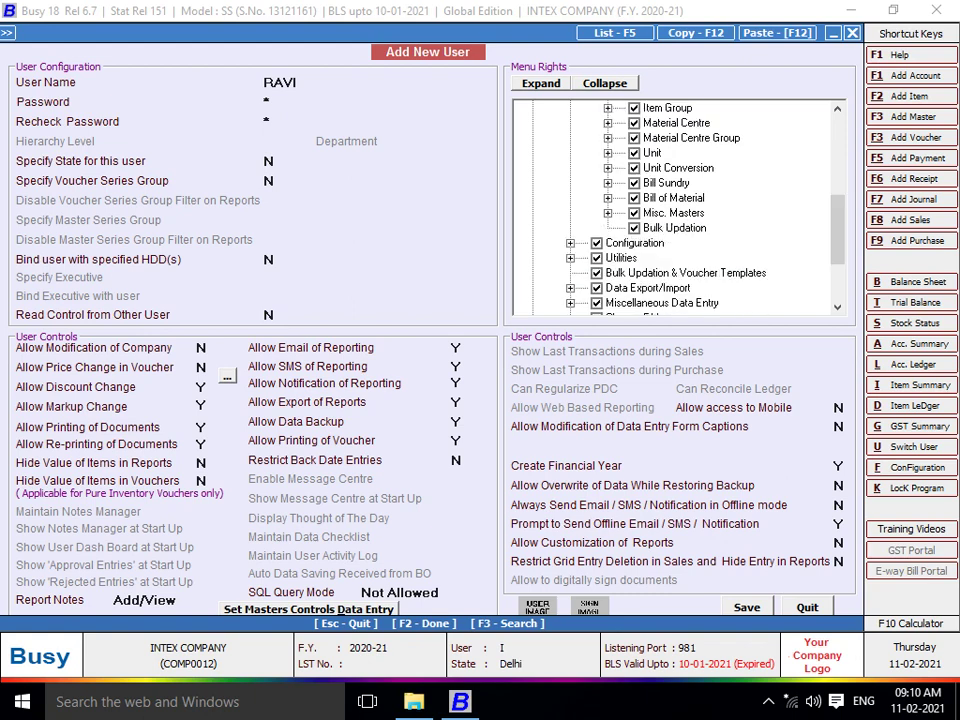
{"action": "left_click", "coordinate": [570, 243]}
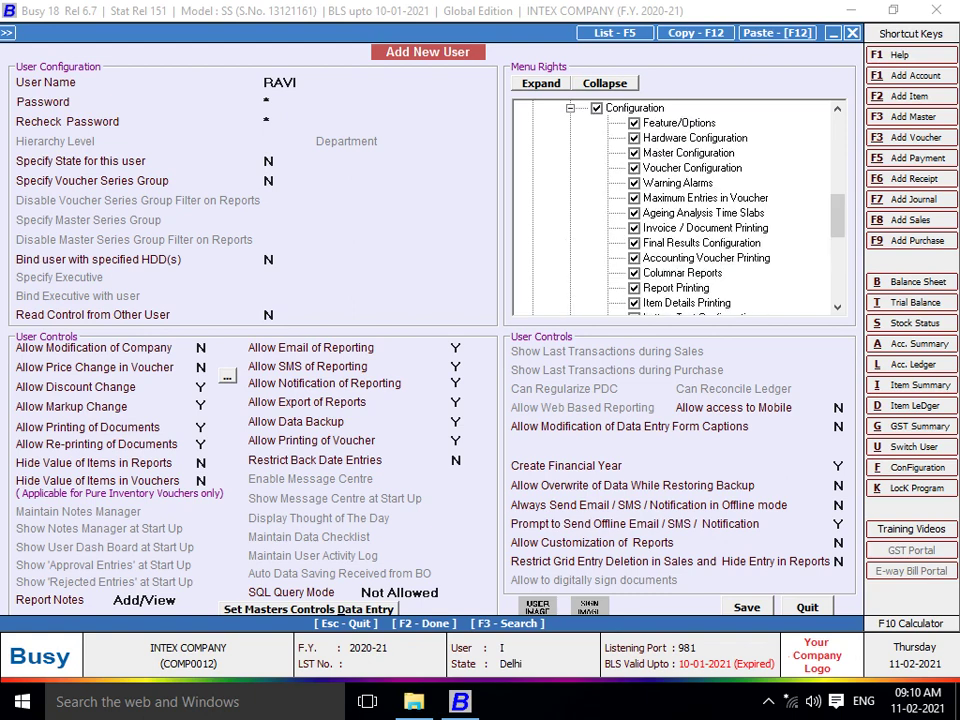
{"action": "left_click", "coordinate": [597, 108]}
Step: Remove the Item Group, Material Centre Group, Unit Conversion, Bill Sundry, Bill of Material, Misc. Masters and Bulk Updation master rights
{"action": "scroll", "coordinate": [675, 205], "scroll_direction": "up", "scroll_amount": 3}
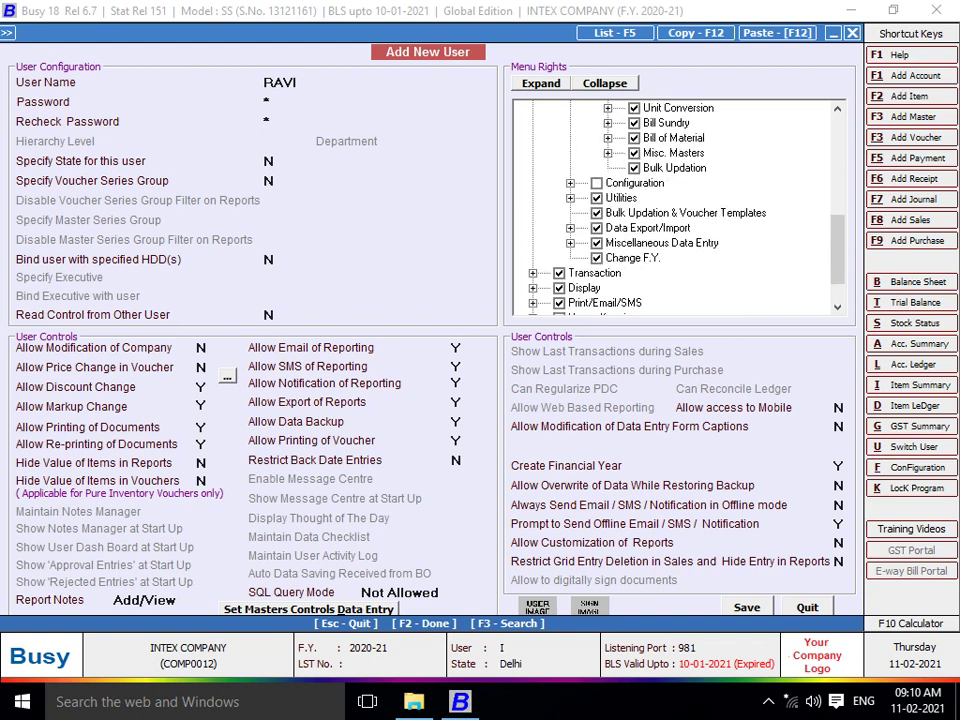
{"action": "left_click", "coordinate": [634, 153]}
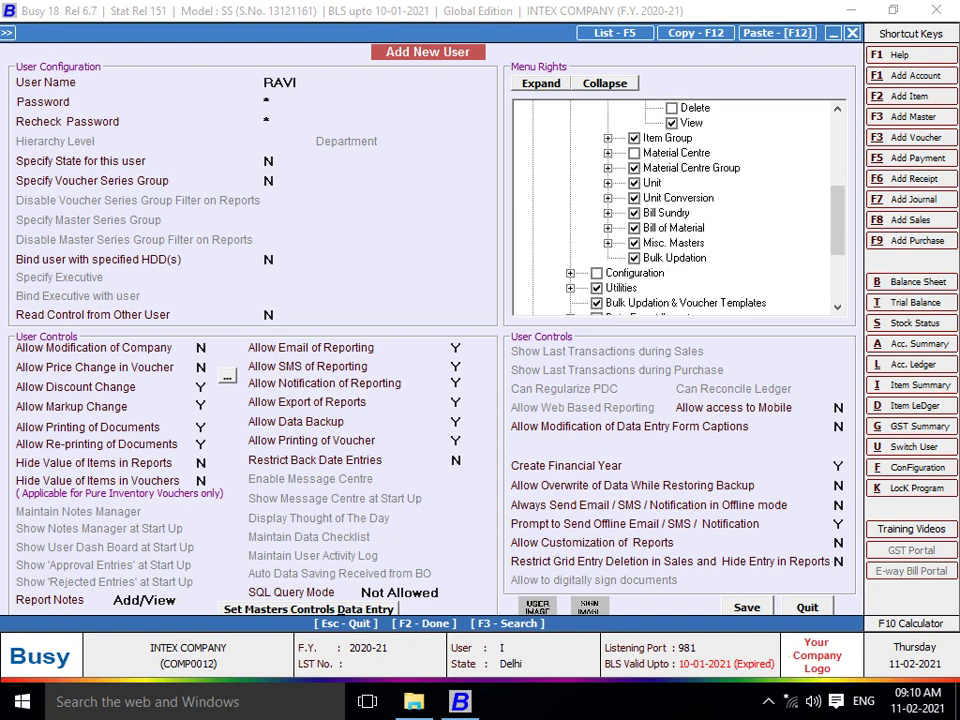
{"action": "left_click", "coordinate": [634, 138]}
{"action": "left_click", "coordinate": [634, 153]}
{"action": "left_click", "coordinate": [634, 168]}
{"action": "left_click", "coordinate": [634, 198]}
{"action": "left_click", "coordinate": [634, 213]}
{"action": "left_click", "coordinate": [634, 243]}
{"action": "left_click", "coordinate": [634, 258]}
{"action": "left_click", "coordinate": [634, 228]}
Step: Remove the user's Data Export/Import right under Administration
{"action": "scroll", "coordinate": [672, 208], "scroll_direction": "down", "scroll_amount": 1}
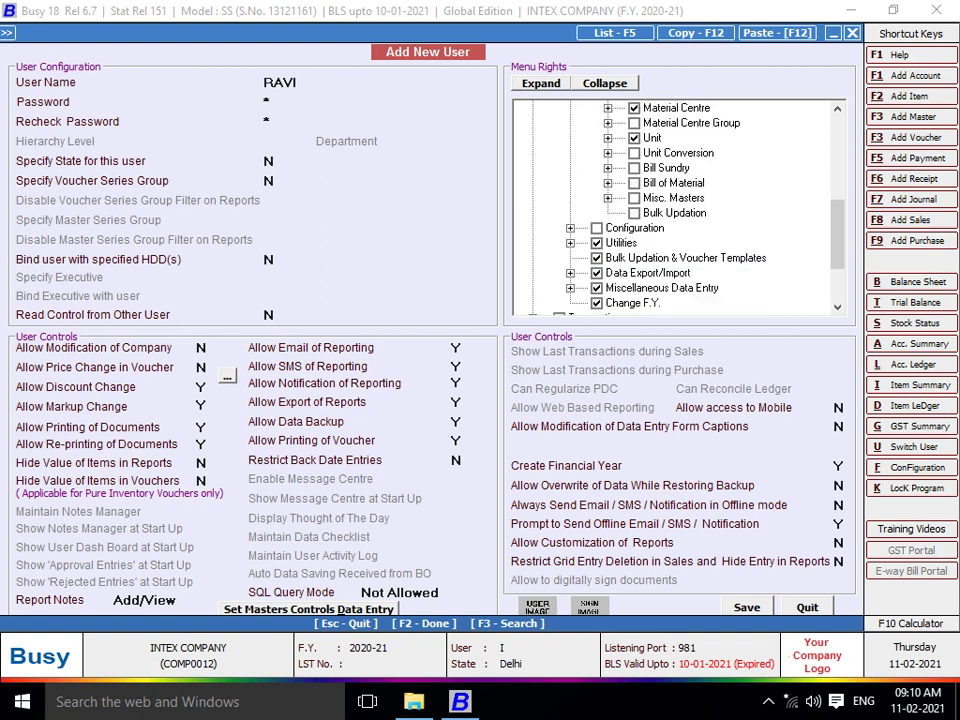
{"action": "scroll", "coordinate": [672, 208], "scroll_direction": "down", "scroll_amount": 1}
{"action": "left_click", "coordinate": [597, 228]}
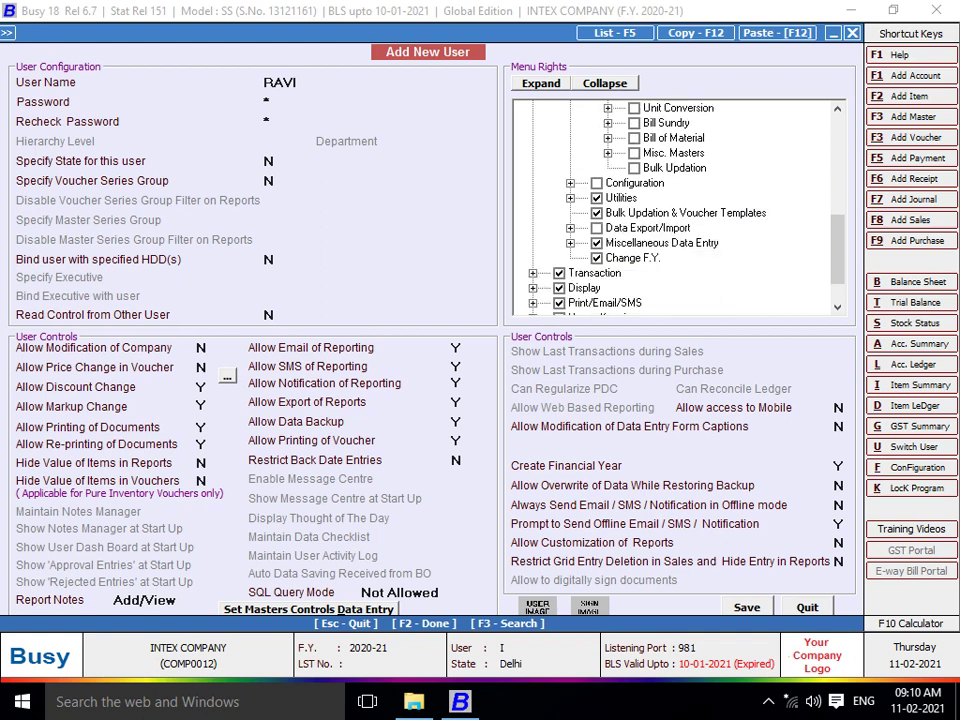
Step: Remove the Utilities, Bulk Updation & Voucher Templates, Miscellaneous Data Entry and Change F.Y. rights under Administration
{"action": "left_click", "coordinate": [597, 228]}
{"action": "left_click", "coordinate": [597, 258]}
{"action": "left_click", "coordinate": [597, 243]}
{"action": "left_click", "coordinate": [597, 228]}
{"action": "left_click", "coordinate": [597, 213]}
{"action": "left_click", "coordinate": [597, 198]}
Step: Remove the user's rights to the entire Help, House Keeping, Print/Email/SMS and Display groups
{"action": "scroll", "coordinate": [672, 208], "scroll_direction": "down", "scroll_amount": 1}
{"action": "left_click", "coordinate": [559, 288]}
{"action": "left_click", "coordinate": [559, 273]}
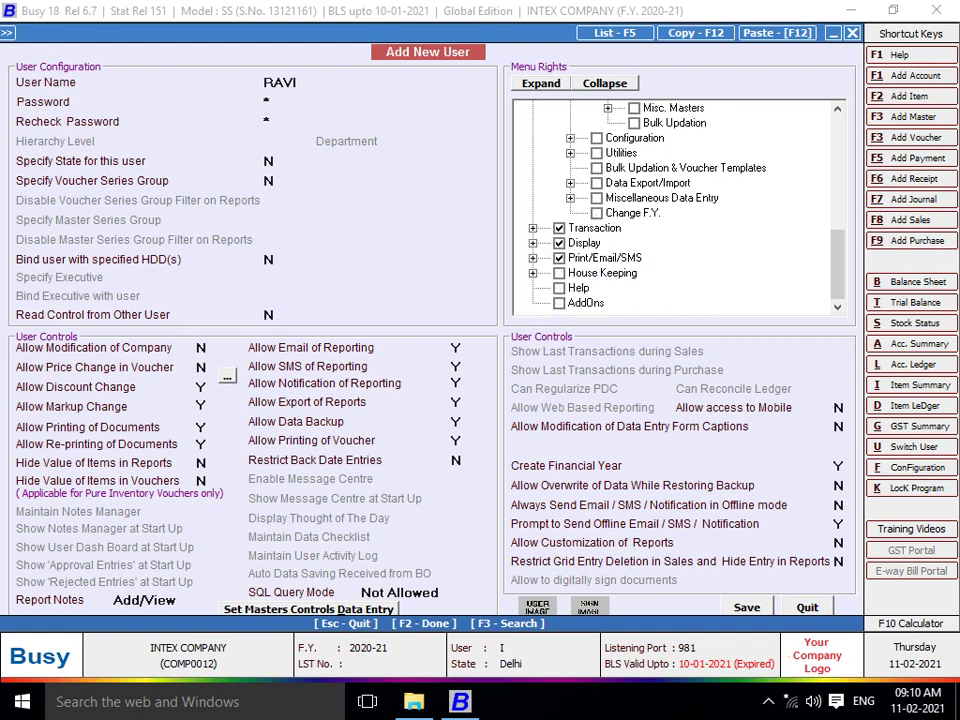
{"action": "left_click", "coordinate": [559, 258]}
{"action": "left_click", "coordinate": [559, 243]}
Step: Remove the Sales Return (Cr. Note), Purchase Return (Dr. Note), Payment and Receipt rights under Transaction
{"action": "left_click", "coordinate": [532, 228]}
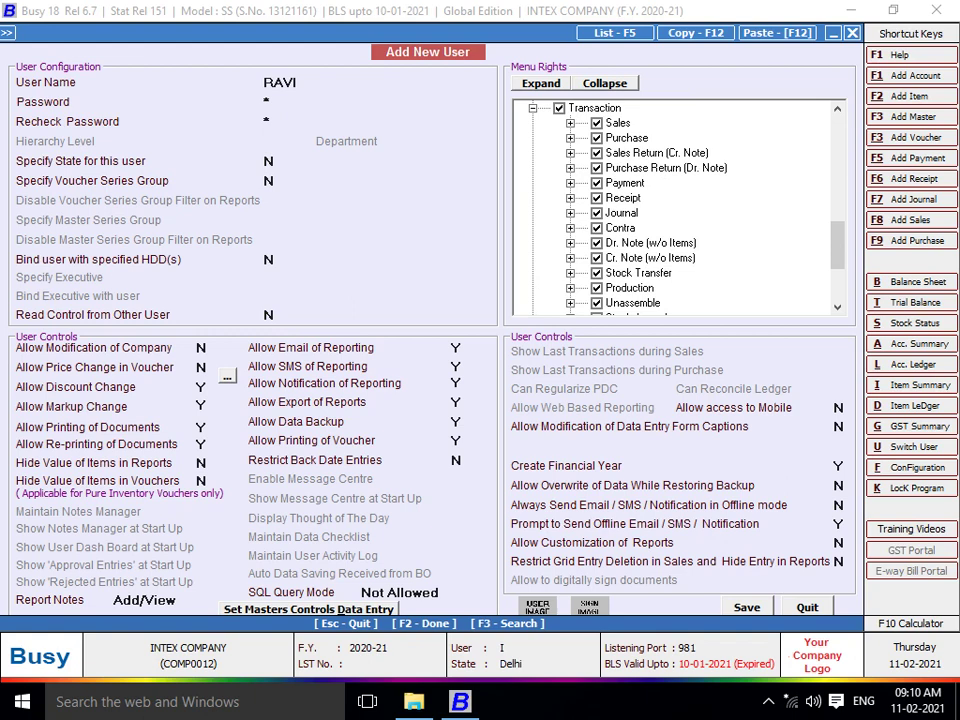
{"action": "left_click", "coordinate": [597, 153]}
{"action": "left_click", "coordinate": [610, 168]}
{"action": "left_click", "coordinate": [597, 183]}
{"action": "left_click", "coordinate": [597, 168]}
{"action": "left_click", "coordinate": [597, 198]}
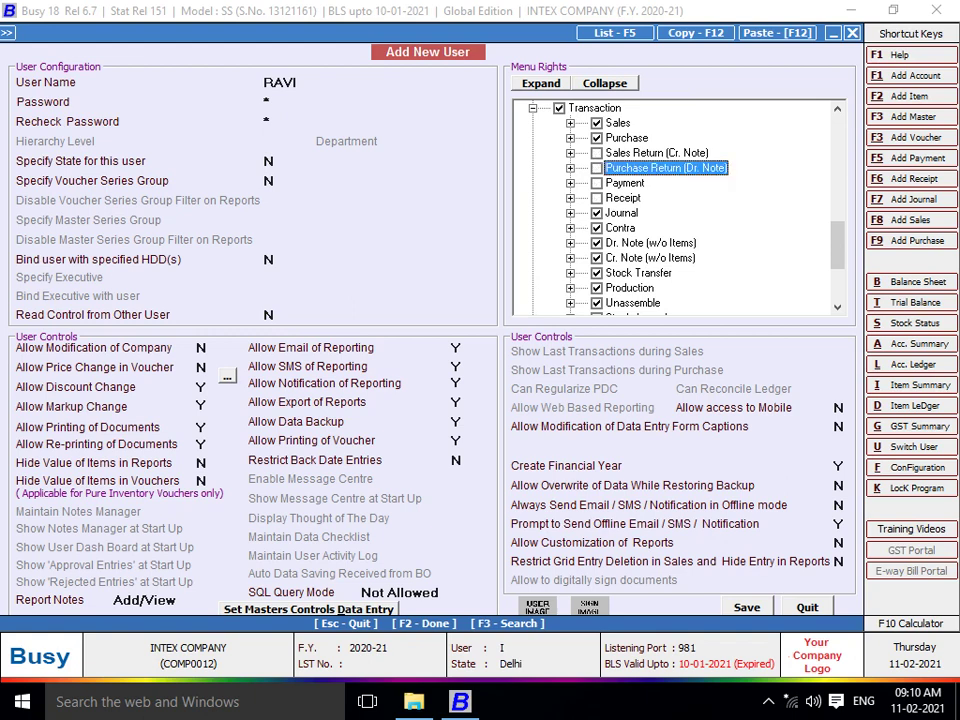
Step: Remove the Journal, Contra, Dr. Note and Cr. Note (w/o Items), Stock Transfer, Production and Unassemble rights under Transaction
{"action": "left_click", "coordinate": [597, 213]}
{"action": "left_click", "coordinate": [597, 228]}
{"action": "left_click", "coordinate": [597, 243]}
{"action": "left_click", "coordinate": [597, 258]}
{"action": "left_click", "coordinate": [597, 288]}
{"action": "left_click", "coordinate": [597, 303]}
{"action": "left_click", "coordinate": [597, 288]}
{"action": "left_click", "coordinate": [597, 273]}
{"action": "left_click", "coordinate": [597, 288]}
Step: Remove the Stock Journal, Mat. Issued to Party, Mat. Rcvd. from Party and Physical Stock rights under Transaction
{"action": "scroll", "coordinate": [676, 210], "scroll_direction": "down", "scroll_amount": 2}
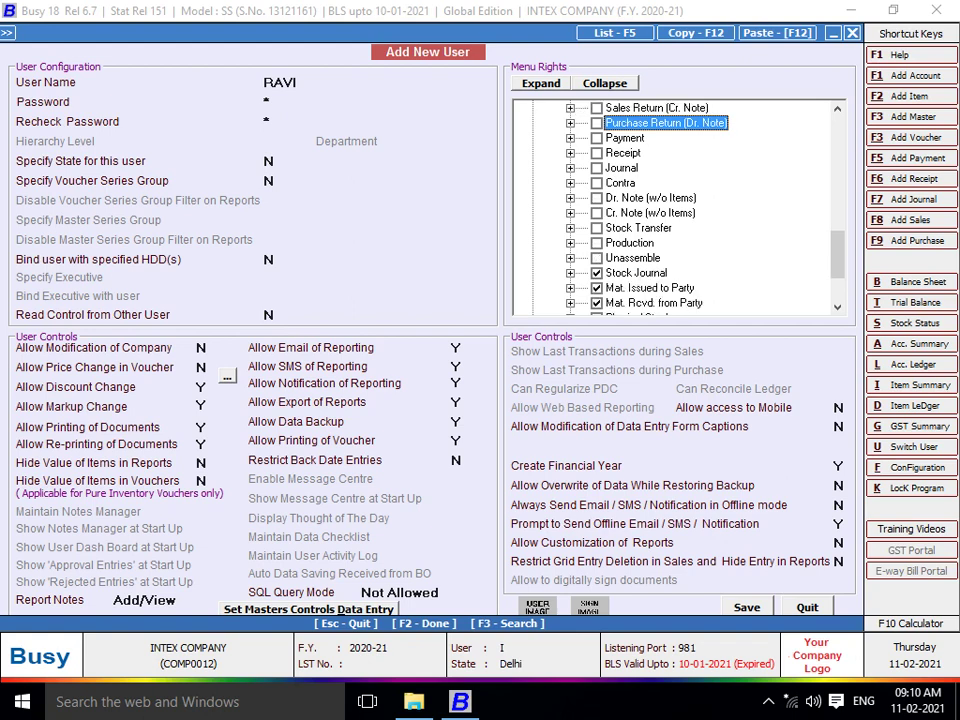
{"action": "left_click", "coordinate": [597, 243]}
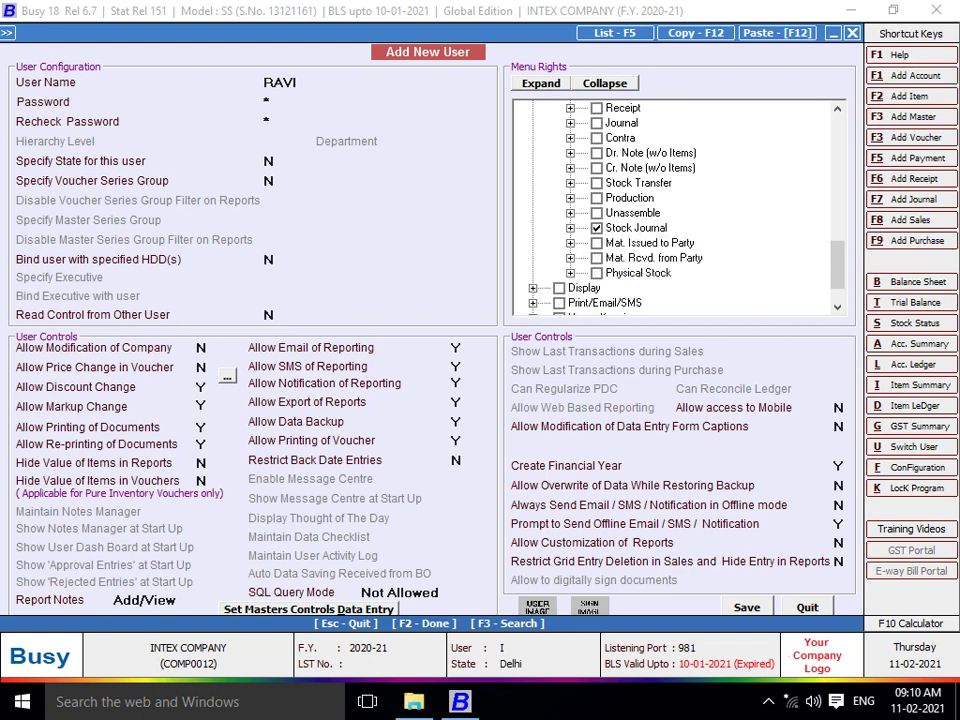
{"action": "left_click", "coordinate": [597, 228]}
{"action": "scroll", "coordinate": [597, 228], "scroll_direction": "down", "scroll_amount": 1}
Step: Remove the Modify, Delete and Cancel rights for Sales under Transaction
{"action": "scroll", "coordinate": [597, 228], "scroll_direction": "up", "scroll_amount": 4}
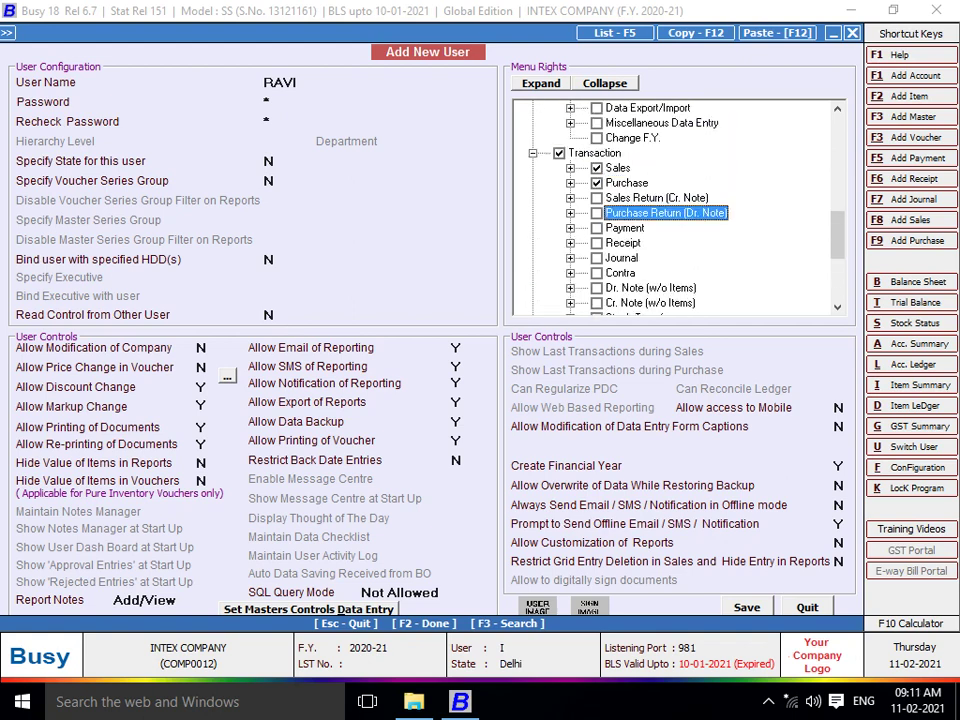
{"action": "left_click", "coordinate": [570, 168]}
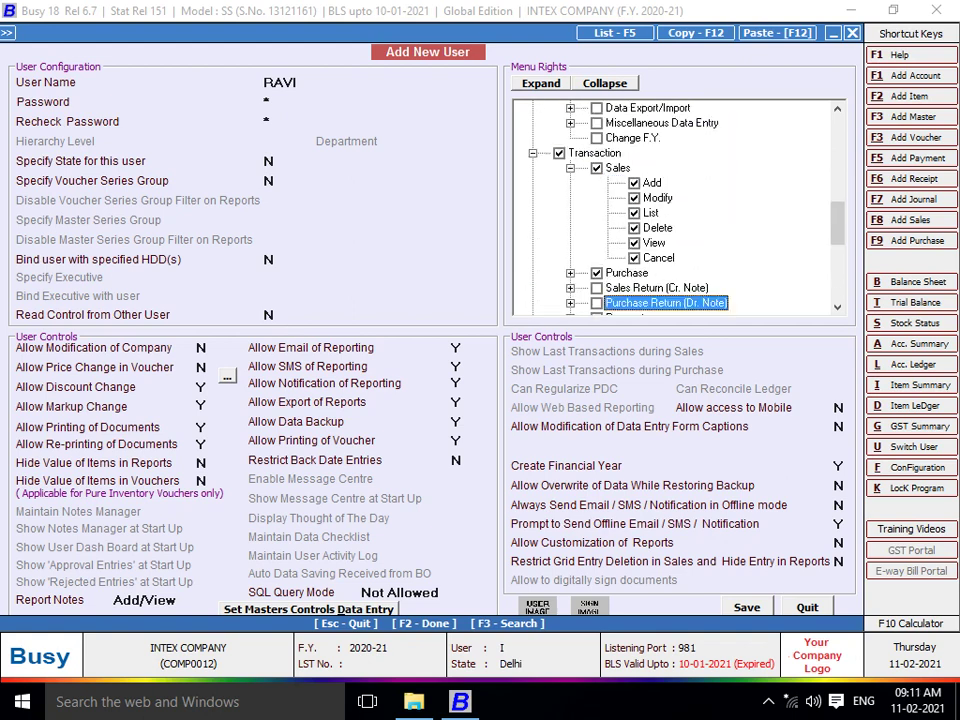
{"action": "left_click", "coordinate": [634, 198]}
{"action": "left_click", "coordinate": [634, 228]}
{"action": "left_click", "coordinate": [634, 258]}
Step: Remove the Modify, Delete and Cancel rights for Purchase under Transaction, and save the new user
{"action": "scroll", "coordinate": [675, 205], "scroll_direction": "down", "scroll_amount": 1}
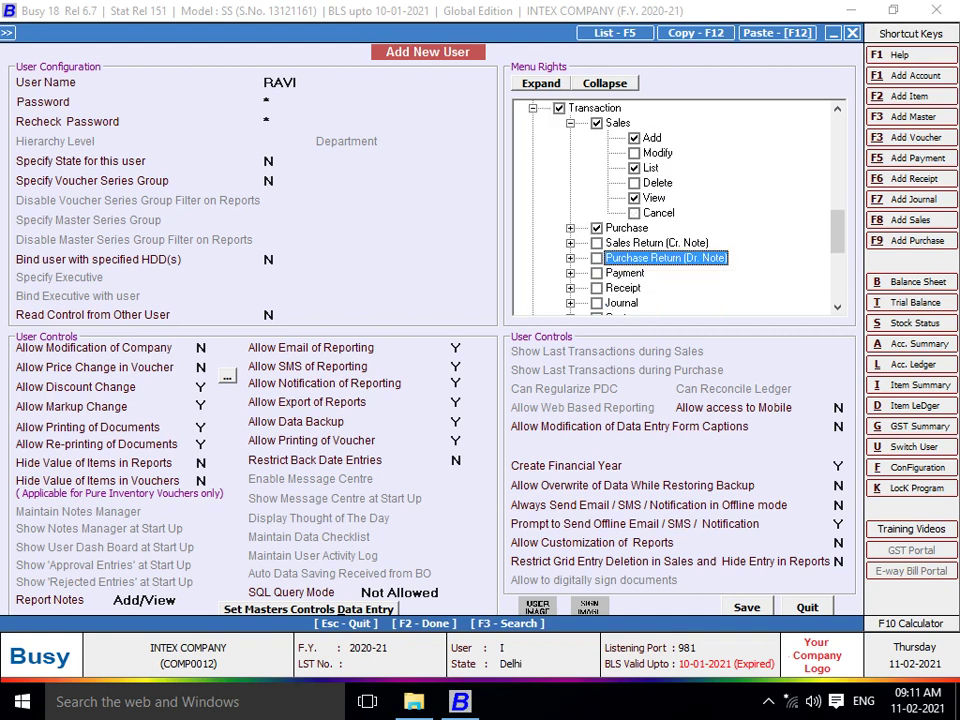
{"action": "left_click", "coordinate": [571, 228]}
{"action": "scroll", "coordinate": [675, 208], "scroll_direction": "down", "scroll_amount": 1}
{"action": "left_click", "coordinate": [634, 258]}
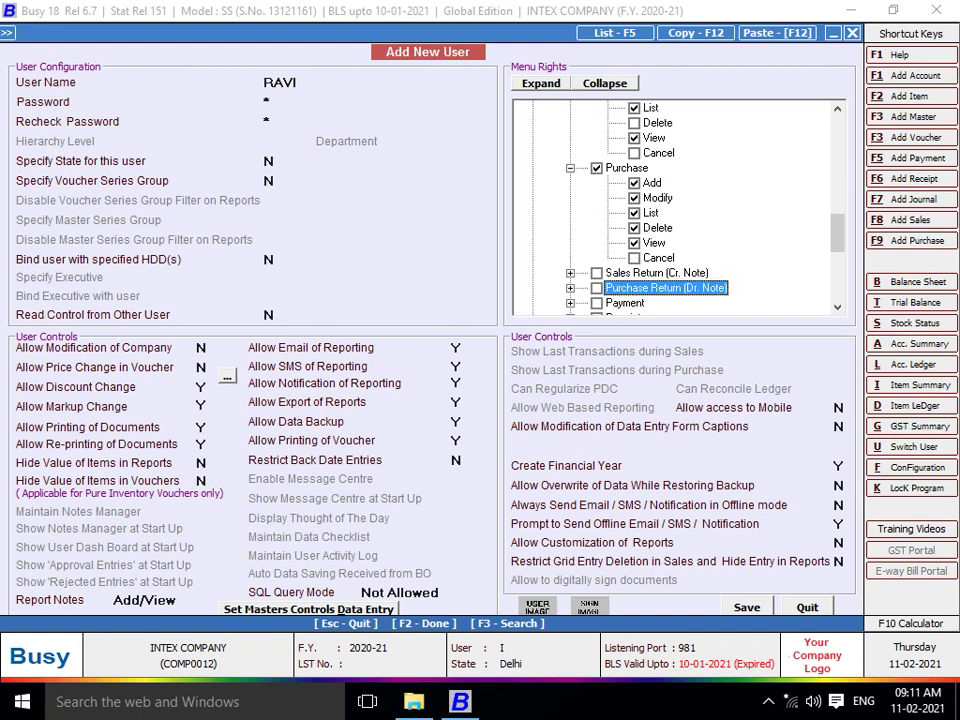
{"action": "left_click", "coordinate": [634, 198]}
{"action": "left_click", "coordinate": [634, 228]}
{"action": "scroll", "coordinate": [675, 208], "scroll_direction": "down", "scroll_amount": 6}
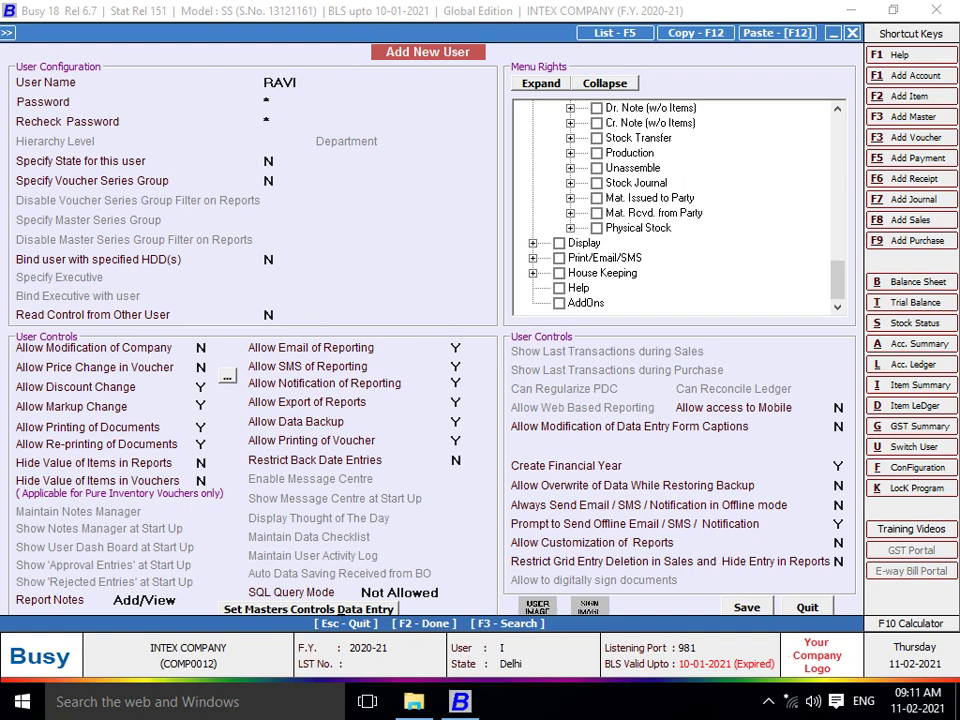
{"action": "key", "text": "F2"}
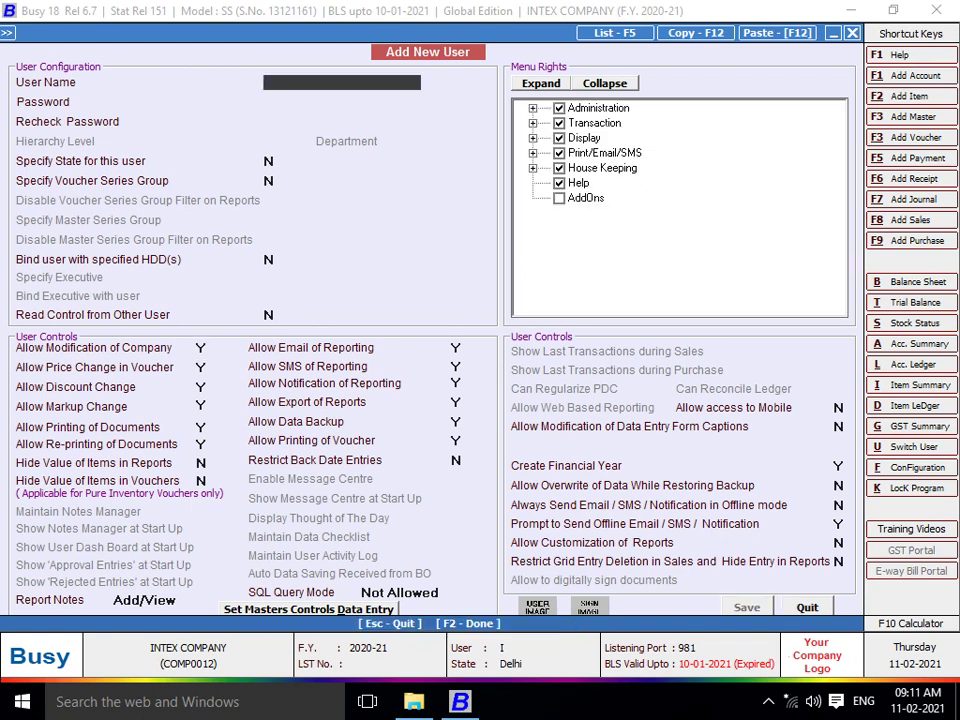
Step: Enter the second user's name and password, and repeat the password in Recheck Password
{"action": "type", "text": "KISHOR"}
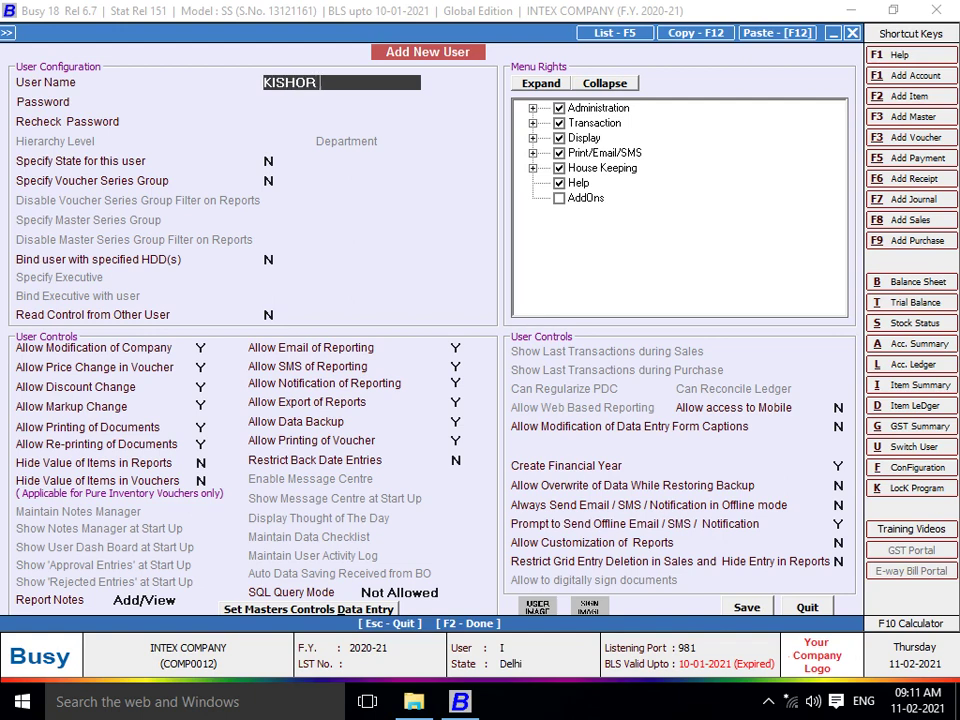
{"action": "key", "text": "Return"}
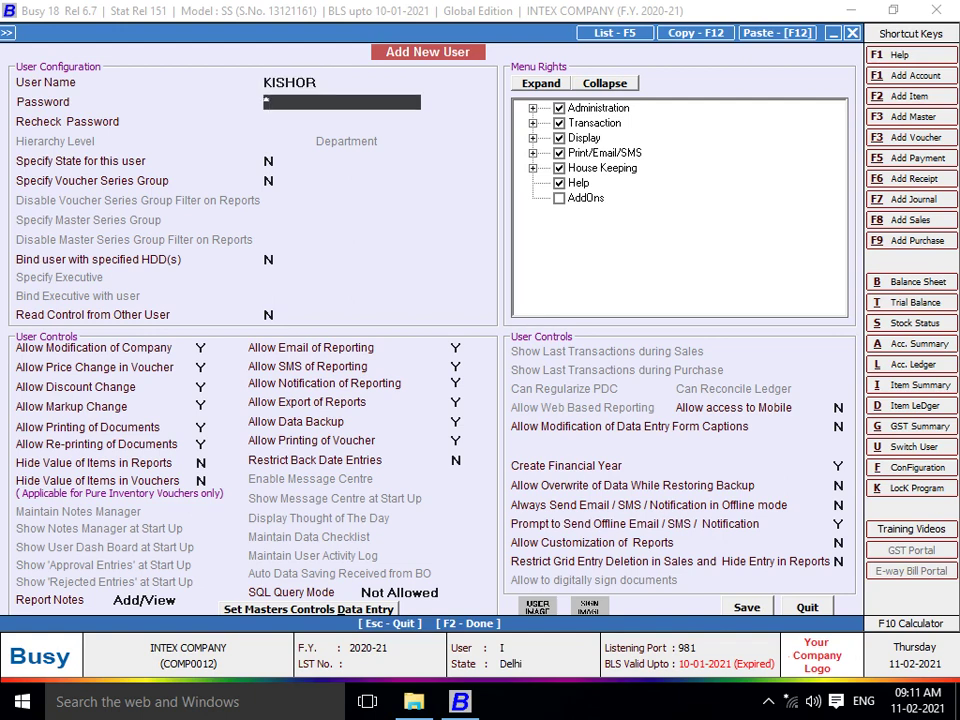
{"action": "type", "text": "1"}
{"action": "key", "text": "Return"}
{"action": "type", "text": "1"}
{"action": "key", "text": "Return"}
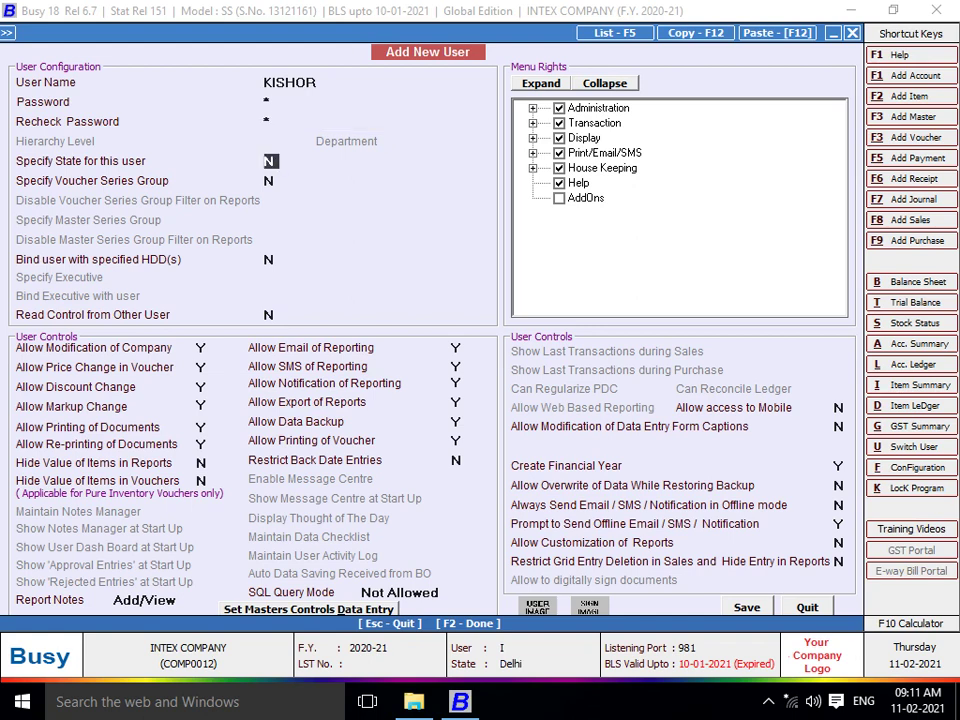
Step: Keep the user configuration defaults and set Allow Modification of Company to N for the second user
{"action": "key", "text": "Return"}
{"action": "key", "text": "Return"}
{"action": "key", "text": "Return"}
{"action": "key", "text": "Return"}
{"action": "key", "text": "n"}
{"action": "key", "text": "n"}
{"action": "key", "text": "Return"}
{"action": "key", "text": "Escape"}
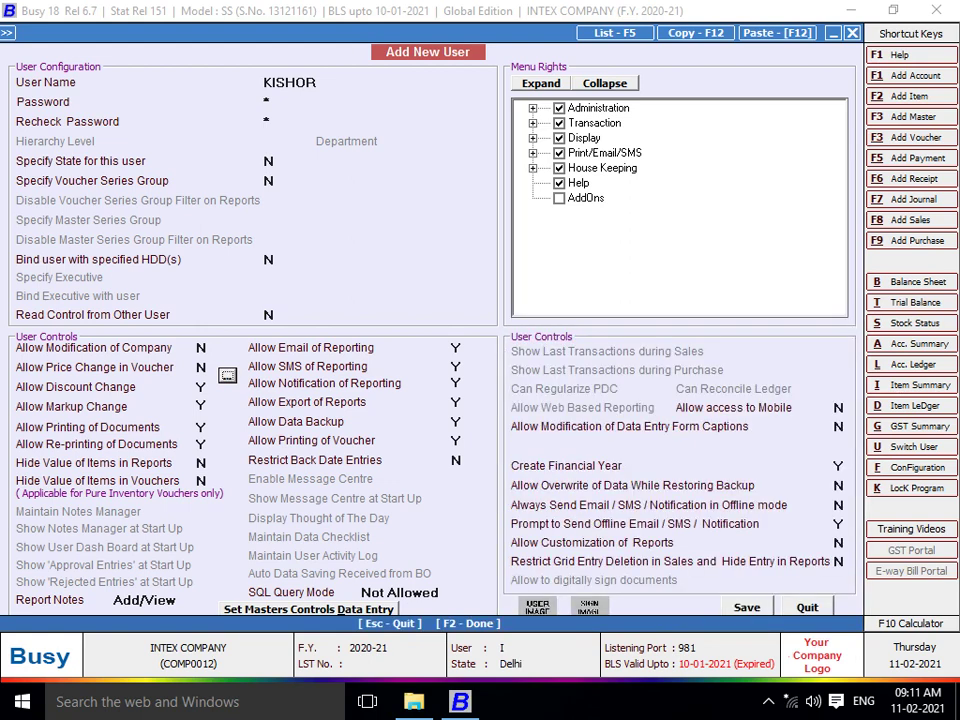
{"action": "key", "text": "Up"}
{"action": "key", "text": "y"}
Step: Remove the second user's rights to the Help, Print/Email/SMS, House Keeping and Display groups
{"action": "left_click", "coordinate": [559, 183]}
{"action": "left_click", "coordinate": [559, 153]}
{"action": "left_click", "coordinate": [559, 168]}
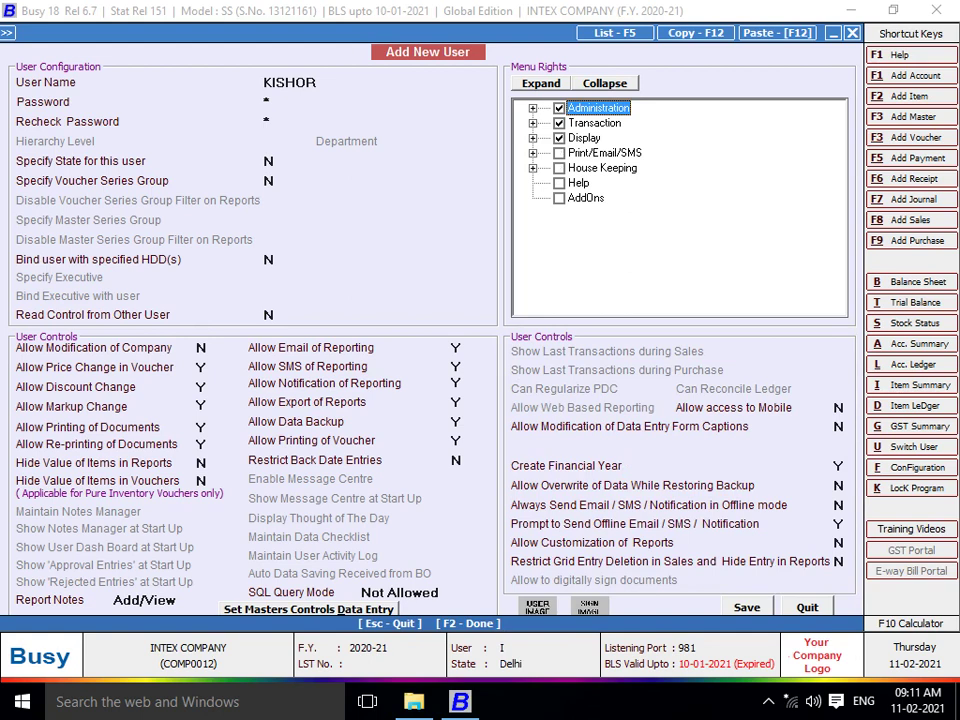
{"action": "left_click", "coordinate": [559, 138]}
{"action": "key", "text": "space"}
Step: Remove the second user's Modify, Delete and Cancel rights for Sales under Transaction
{"action": "left_click", "coordinate": [533, 123]}
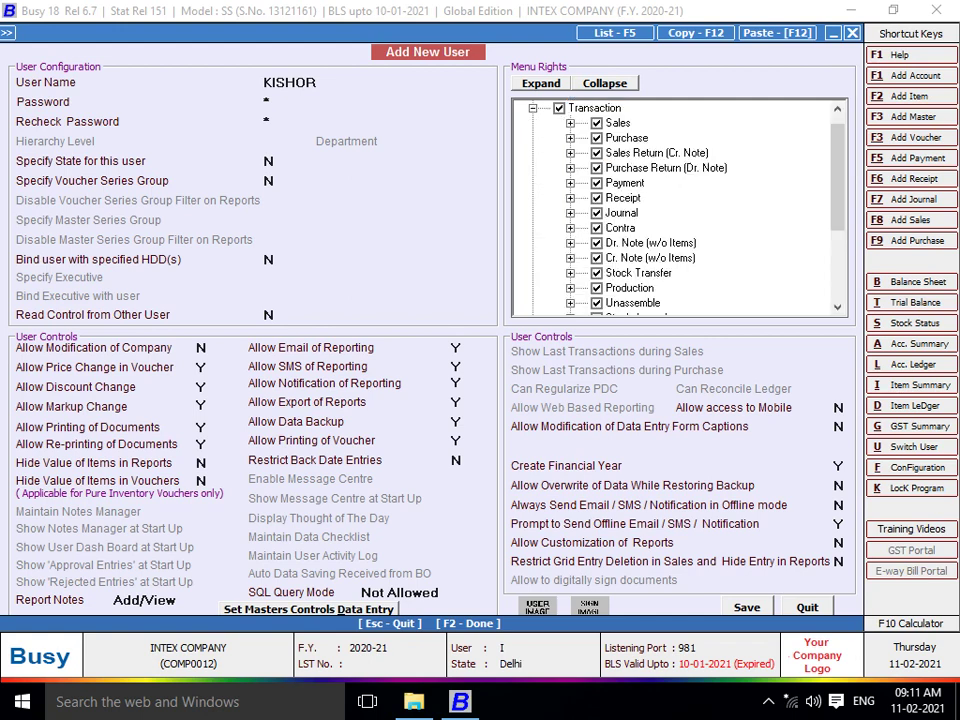
{"action": "left_click", "coordinate": [571, 123]}
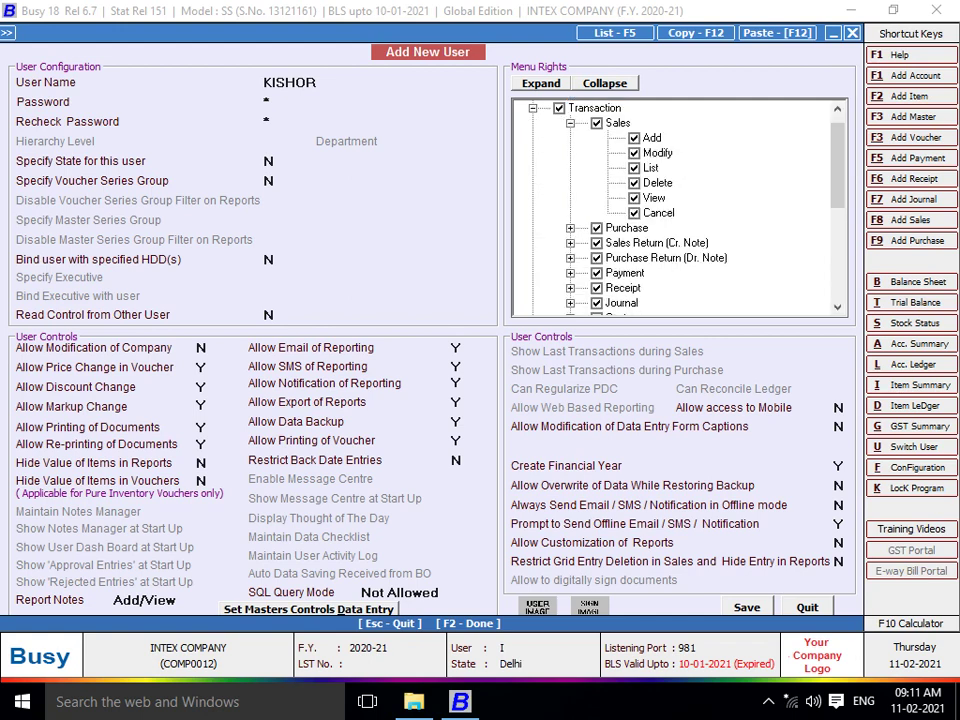
{"action": "left_click", "coordinate": [634, 183]}
{"action": "left_click", "coordinate": [634, 213]}
{"action": "left_click", "coordinate": [634, 153]}
Step: Remove the second user's Modify, Delete and Cancel rights for Purchase under Transaction
{"action": "scroll", "coordinate": [672, 208], "scroll_direction": "down", "scroll_amount": 1}
{"action": "left_click", "coordinate": [570, 183]}
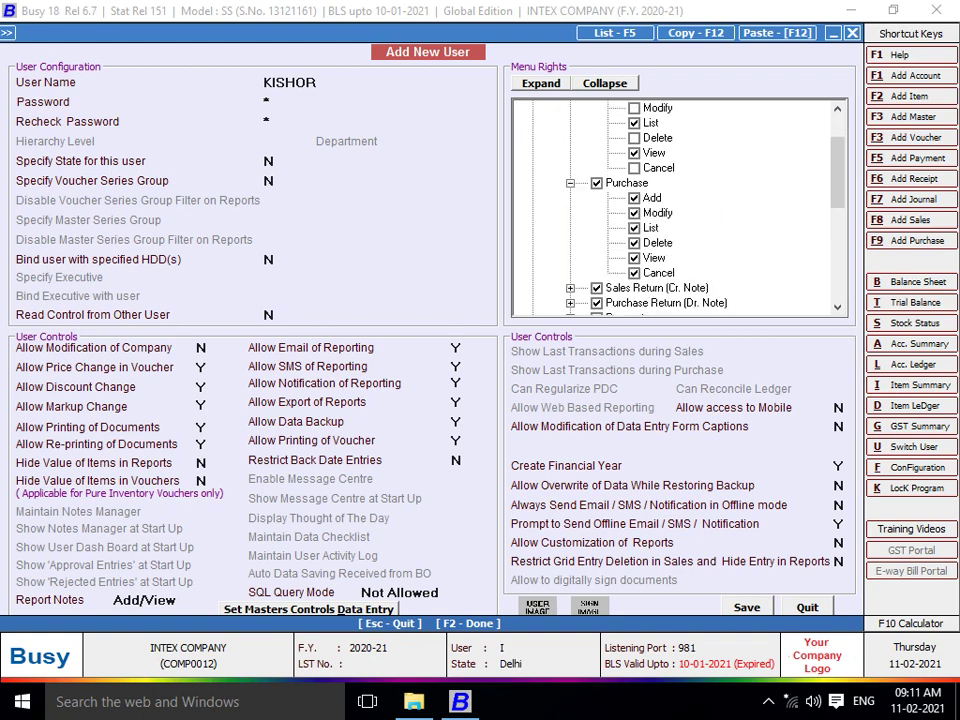
{"action": "left_click", "coordinate": [634, 213]}
{"action": "left_click", "coordinate": [634, 243]}
{"action": "left_click", "coordinate": [634, 273]}
Step: Remove the second user's Modify, Delete and Cancel rights for Sales Return (Cr. Note)
{"action": "scroll", "coordinate": [672, 208], "scroll_direction": "down", "scroll_amount": 1}
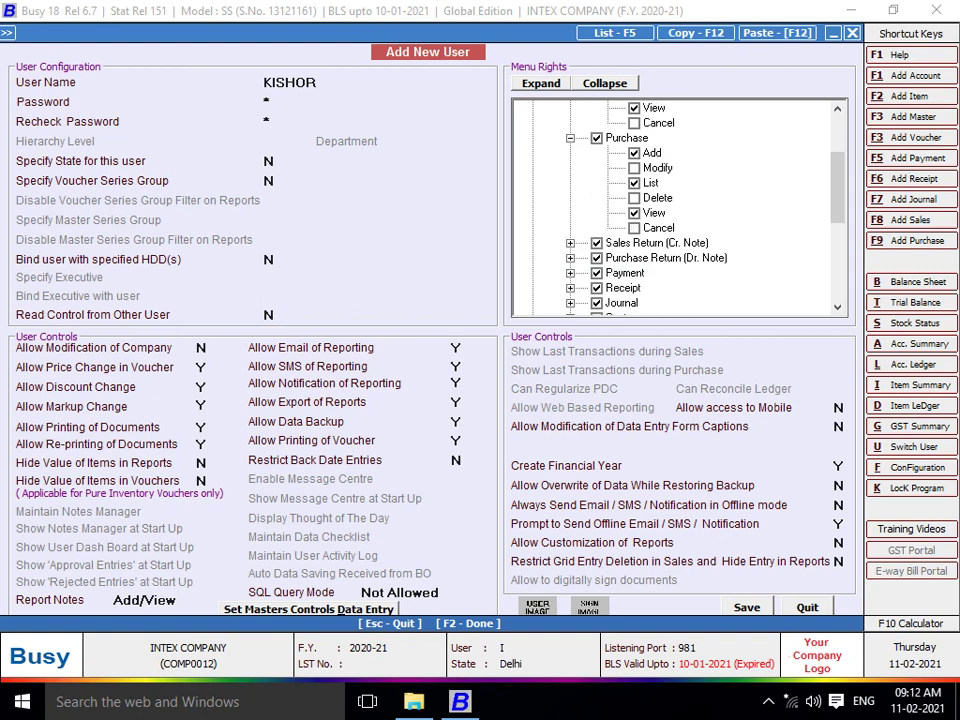
{"action": "scroll", "coordinate": [680, 208], "scroll_direction": "down", "scroll_amount": 1}
{"action": "left_click", "coordinate": [570, 198]}
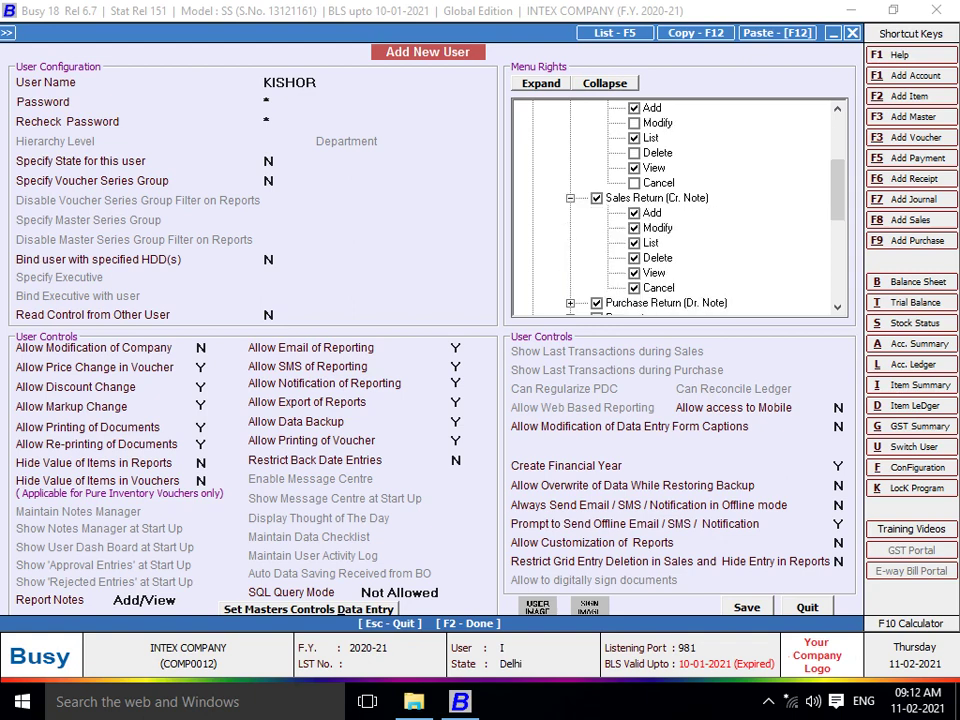
{"action": "left_click", "coordinate": [634, 228]}
{"action": "left_click", "coordinate": [634, 258]}
{"action": "left_click", "coordinate": [634, 288]}
Step: Remove the second user's Modify, Delete and Cancel rights for Purchase Return (Dr. Note)
{"action": "scroll", "coordinate": [680, 208], "scroll_direction": "down", "scroll_amount": 2}
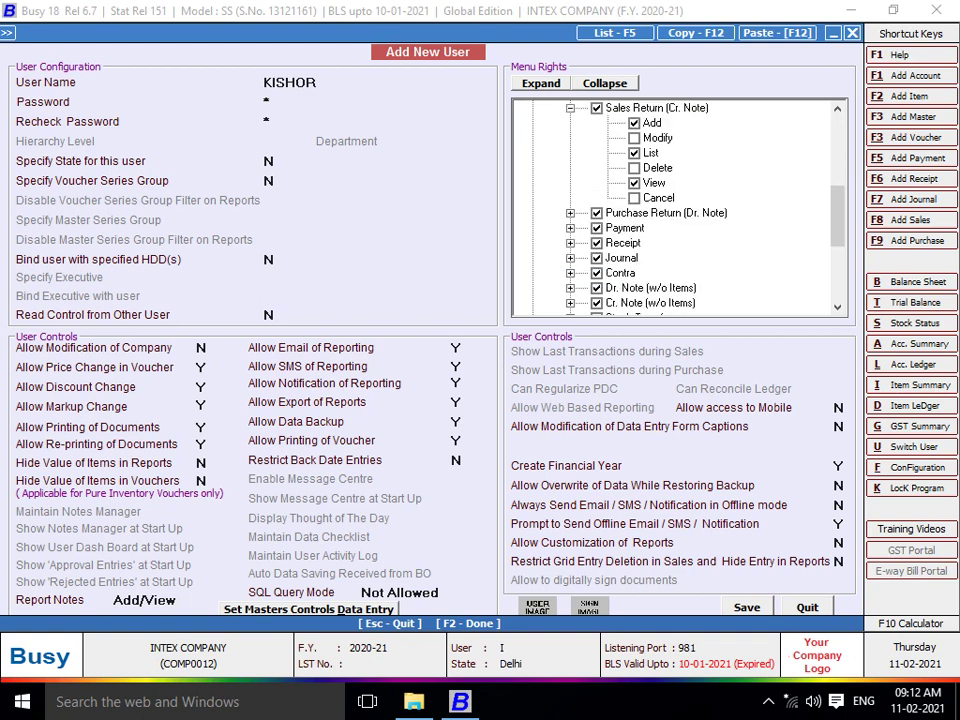
{"action": "left_click", "coordinate": [570, 213]}
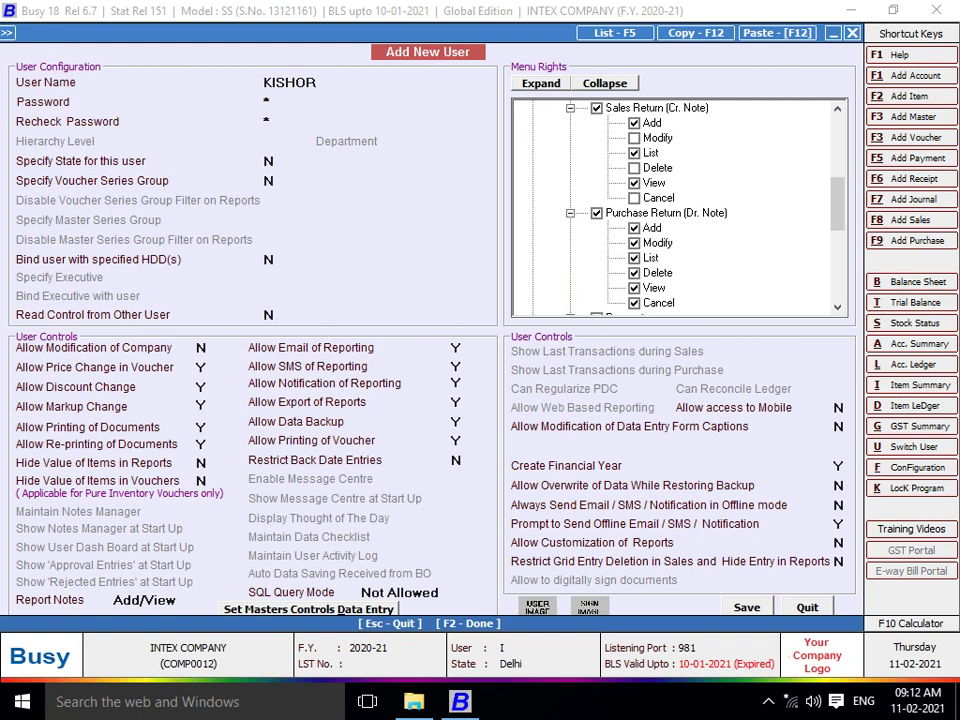
{"action": "scroll", "coordinate": [680, 208], "scroll_direction": "down", "scroll_amount": 1}
{"action": "left_click", "coordinate": [634, 228]}
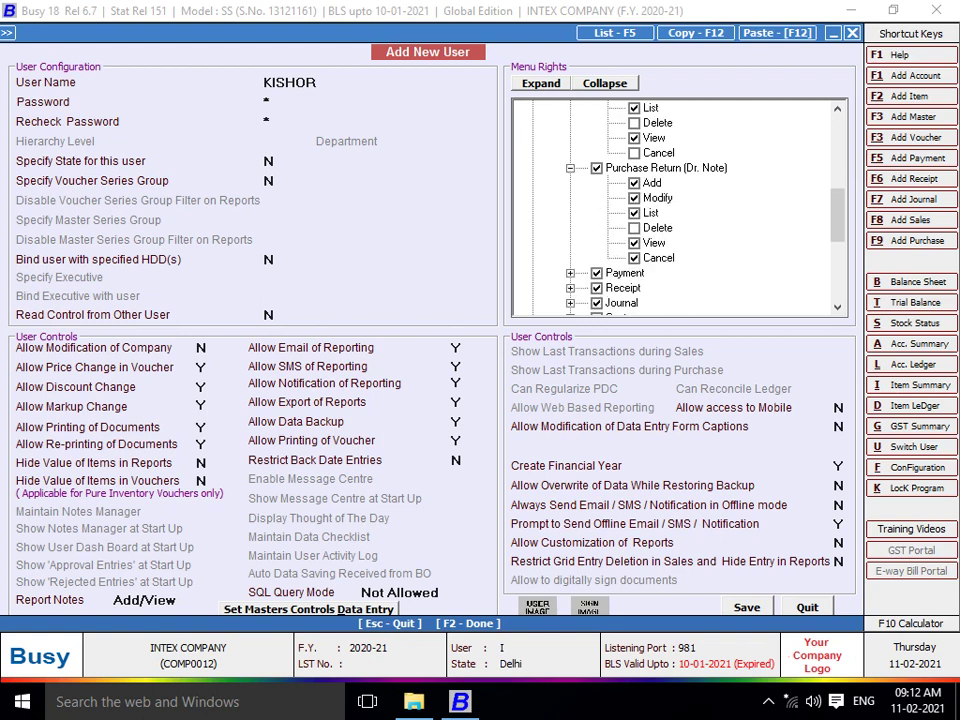
{"action": "left_click", "coordinate": [634, 258]}
Step: Remove the second user's Modify, Delete and Cancel rights for Payment under Transaction
{"action": "scroll", "coordinate": [680, 208], "scroll_direction": "down", "scroll_amount": 2}
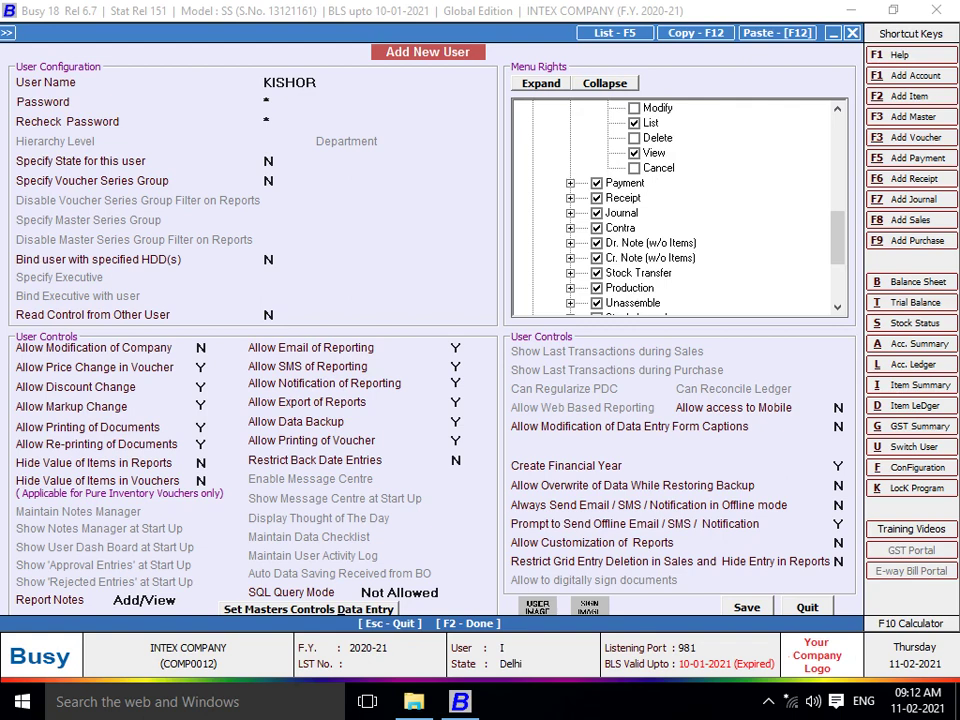
{"action": "left_click", "coordinate": [570, 183]}
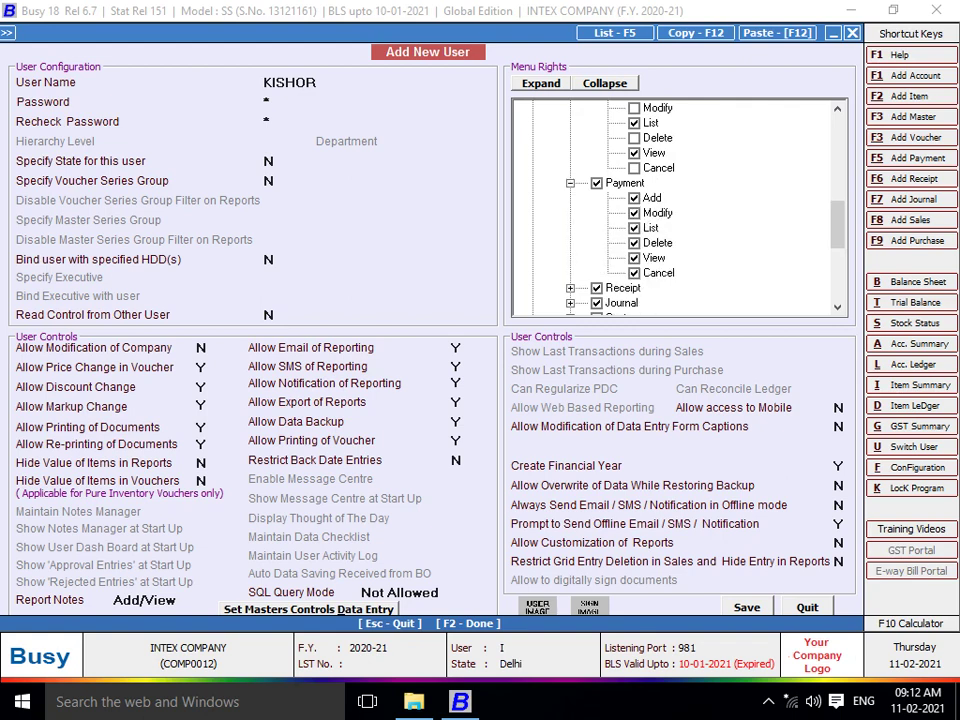
{"action": "left_click", "coordinate": [634, 243]}
{"action": "left_click", "coordinate": [634, 213]}
Step: Remove the second user's Delete and Cancel rights for Receipt under Transaction
{"action": "scroll", "coordinate": [680, 207], "scroll_direction": "down", "scroll_amount": 2}
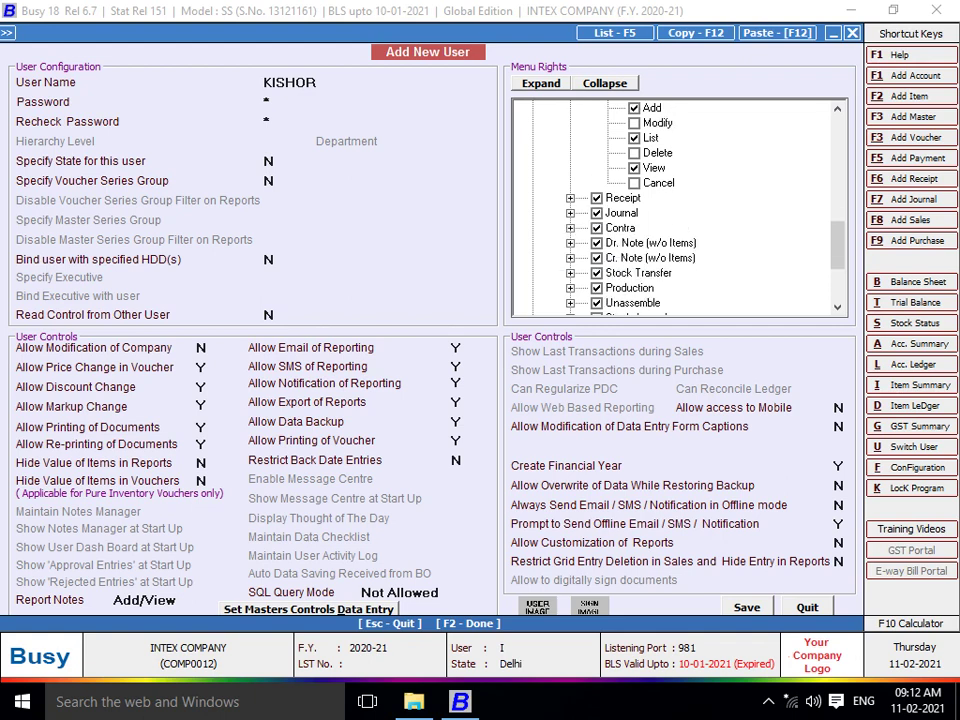
{"action": "left_click", "coordinate": [571, 198]}
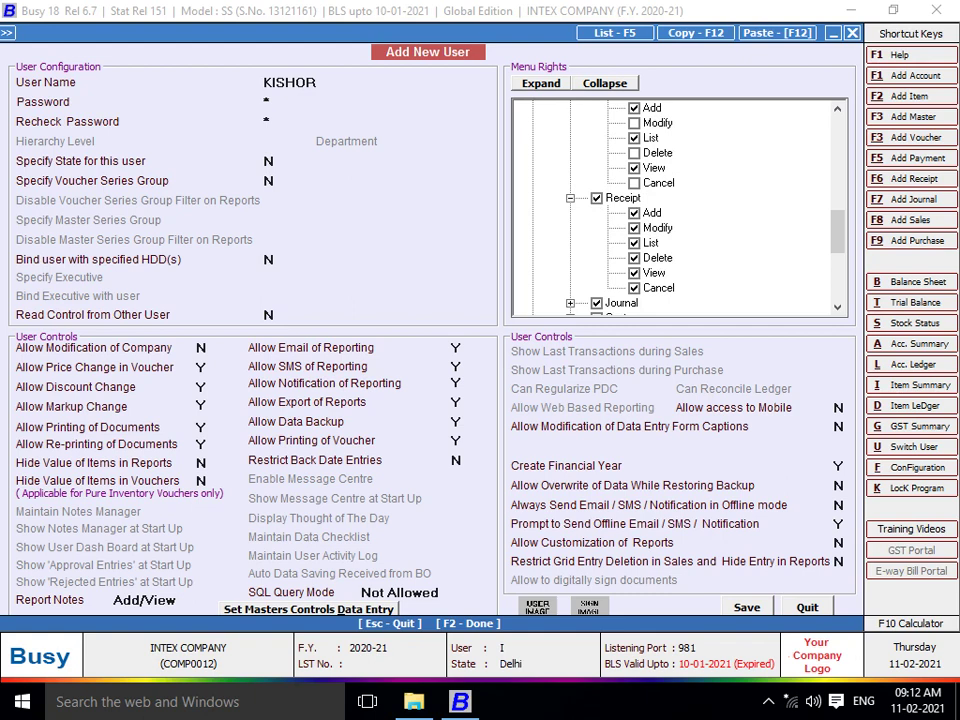
{"action": "left_click", "coordinate": [634, 258]}
{"action": "left_click", "coordinate": [634, 288]}
Step: Remove the second user's Modify, Delete and Cancel rights for Journal under Transaction
{"action": "scroll", "coordinate": [675, 205], "scroll_direction": "down", "scroll_amount": 1}
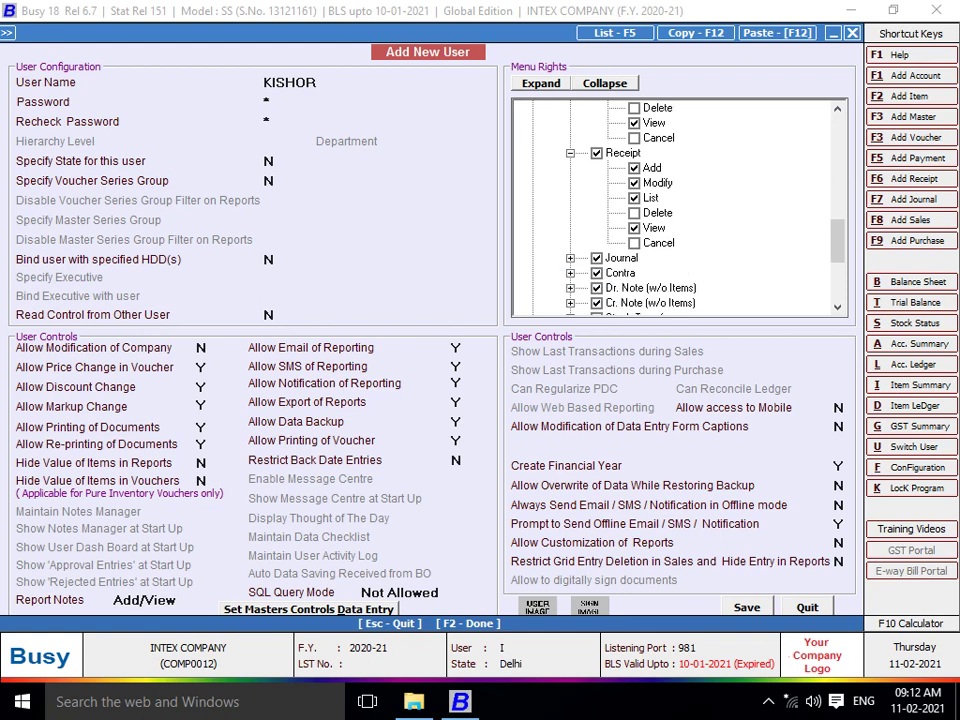
{"action": "scroll", "coordinate": [675, 205], "scroll_direction": "down", "scroll_amount": 2}
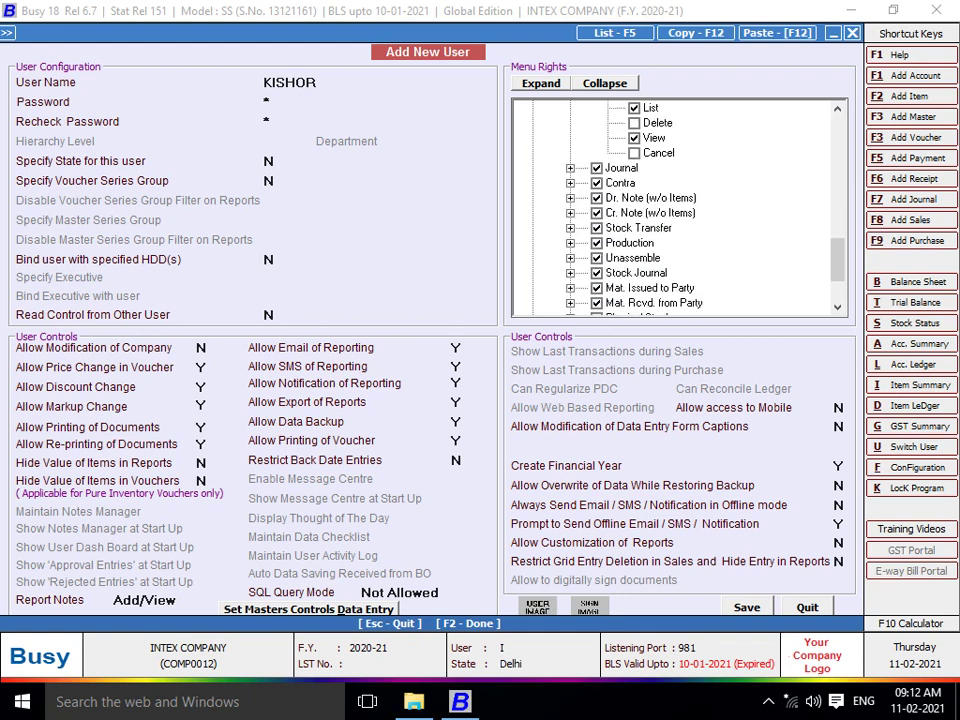
{"action": "left_click", "coordinate": [570, 168]}
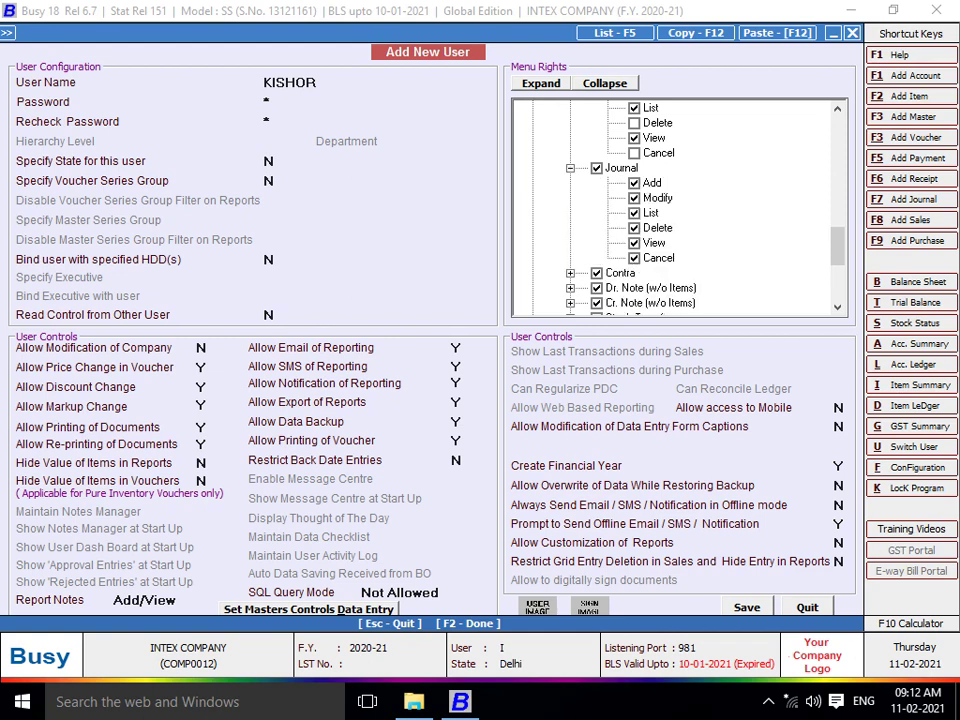
{"action": "left_click", "coordinate": [634, 197]}
{"action": "left_click", "coordinate": [634, 227]}
{"action": "left_click", "coordinate": [634, 257]}
Step: Remove the second user's Modify, Delete and Cancel rights for Contra under Transaction
{"action": "scroll", "coordinate": [675, 205], "scroll_direction": "down", "scroll_amount": 1}
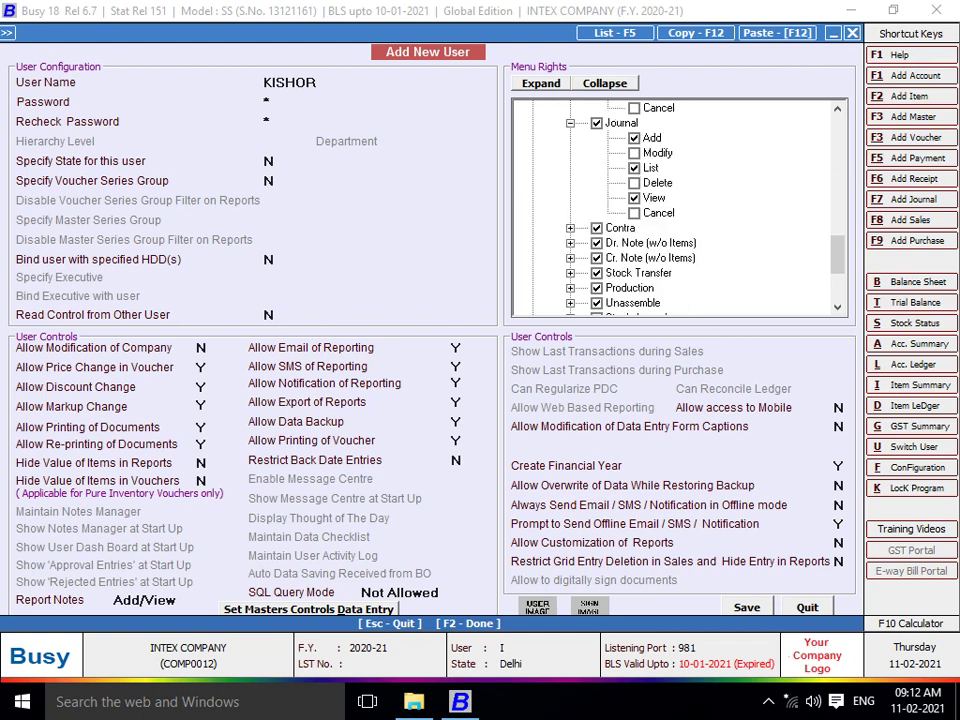
{"action": "left_click", "coordinate": [570, 228]}
{"action": "scroll", "coordinate": [675, 205], "scroll_direction": "down", "scroll_amount": 1}
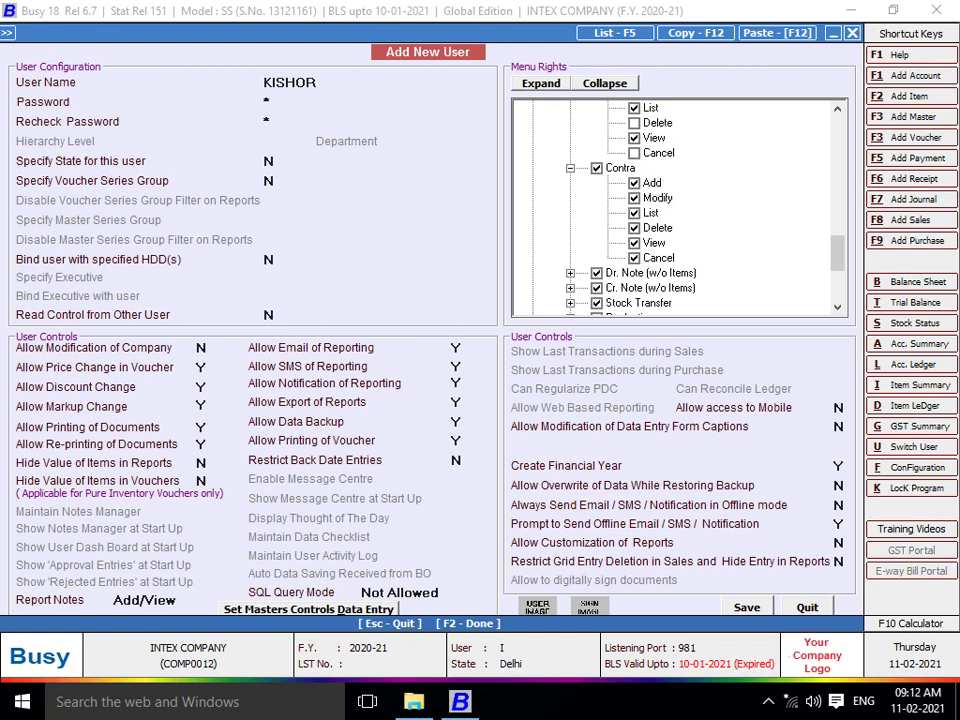
{"action": "left_click", "coordinate": [634, 197]}
{"action": "left_click", "coordinate": [634, 227]}
{"action": "left_click", "coordinate": [634, 257]}
Step: Remove the second user's rights for Dr. Note (w/o Items) and Cr. Note (w/o Items) under Transaction
{"action": "scroll", "coordinate": [675, 205], "scroll_direction": "down", "scroll_amount": 1}
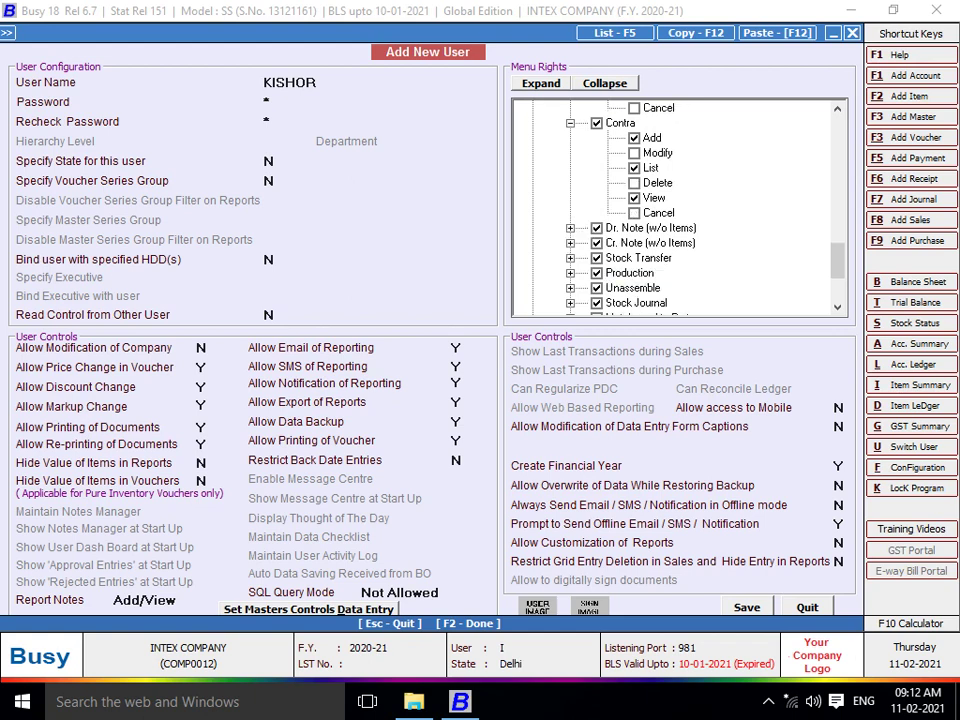
{"action": "scroll", "coordinate": [675, 205], "scroll_direction": "down", "scroll_amount": 1}
{"action": "left_click", "coordinate": [596, 183]}
{"action": "left_click", "coordinate": [596, 198]}
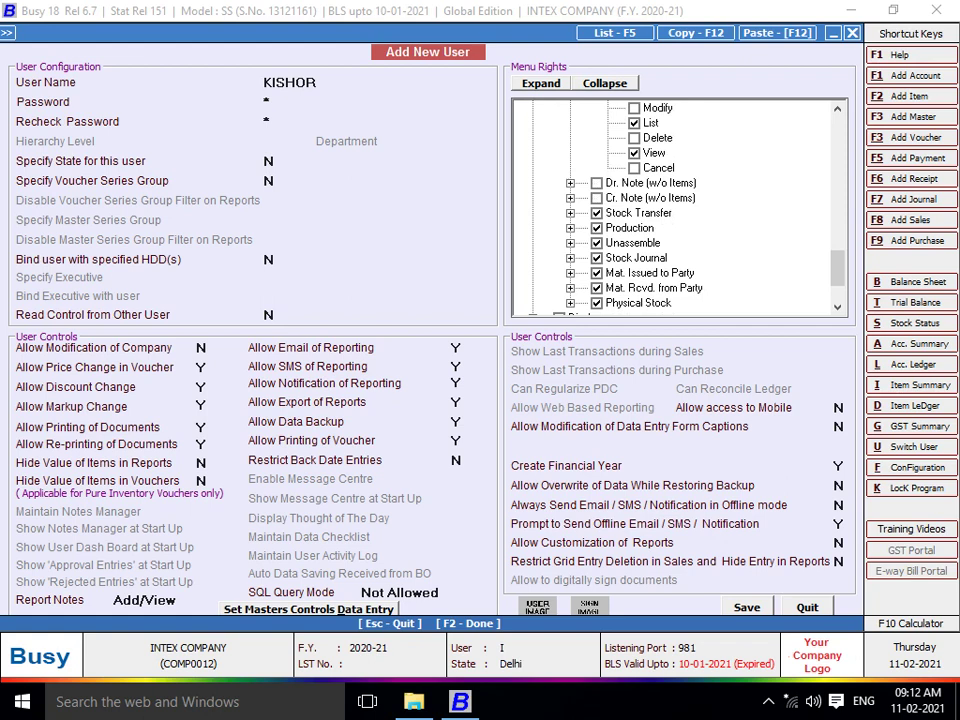
Step: Remove the second user's Transaction rights for Stock Transfer, Production, Unassemble, Stock Journal, Mat. Issued to Party, Mat. Rcvd. from Party and Physical Stock
{"action": "left_click", "coordinate": [596, 213]}
{"action": "left_click", "coordinate": [596, 228]}
{"action": "left_click", "coordinate": [596, 243]}
{"action": "left_click", "coordinate": [596, 258]}
{"action": "left_click", "coordinate": [596, 273]}
{"action": "left_click", "coordinate": [596, 288]}
{"action": "left_click", "coordinate": [596, 303]}
{"action": "scroll", "coordinate": [675, 205], "scroll_direction": "down", "scroll_amount": 2}
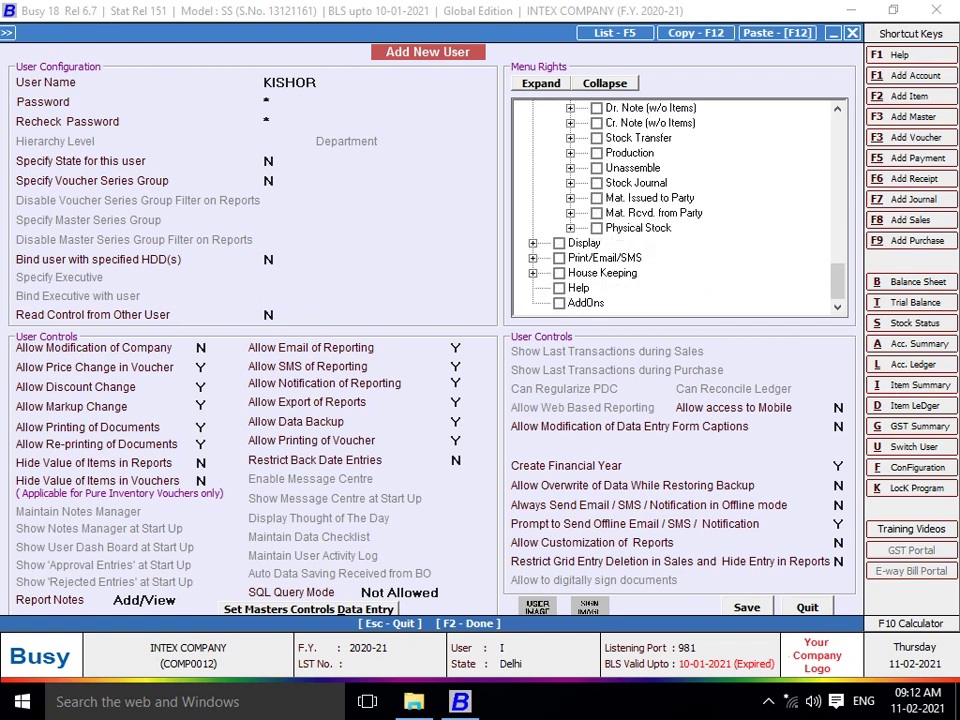
Step: Save the second user with these restricted rights and leave the new user form
{"action": "key", "text": "F2"}
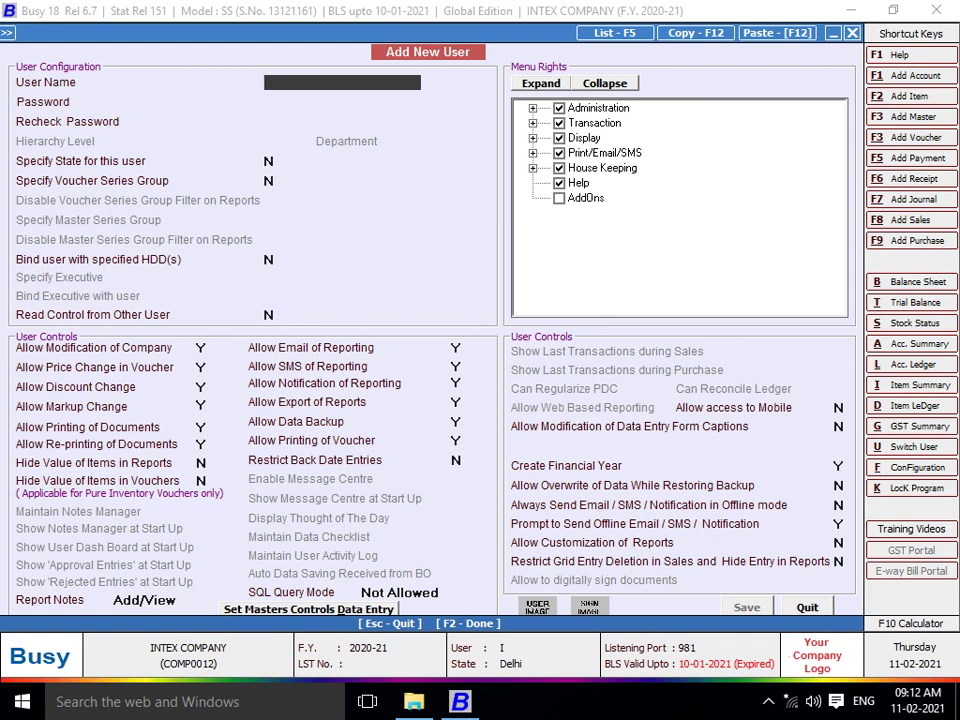
{"action": "key", "text": "Escape"}
{"action": "key", "text": "Escape"}
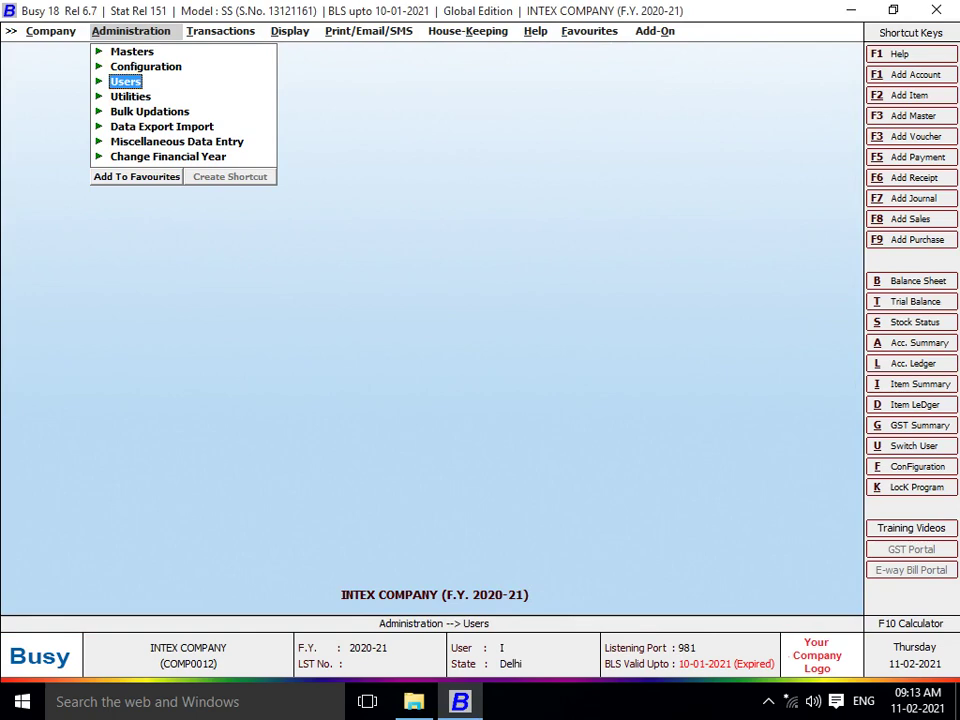
{"action": "key", "text": "Right"}
{"action": "key", "text": "Left"}
{"action": "key", "text": "Right"}
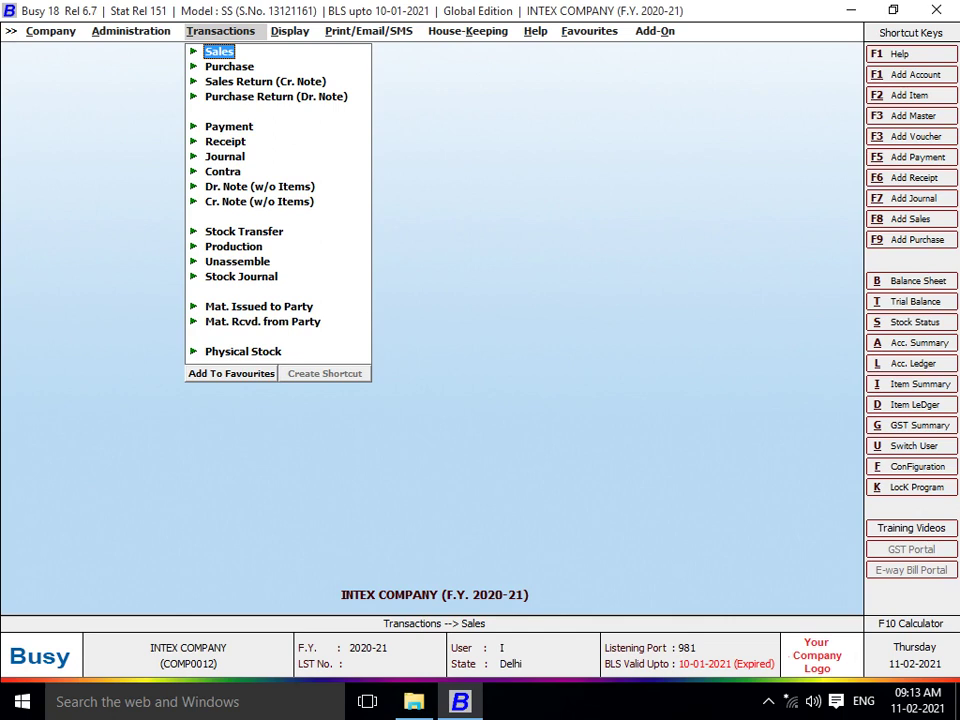
{"action": "key", "text": "Left"}
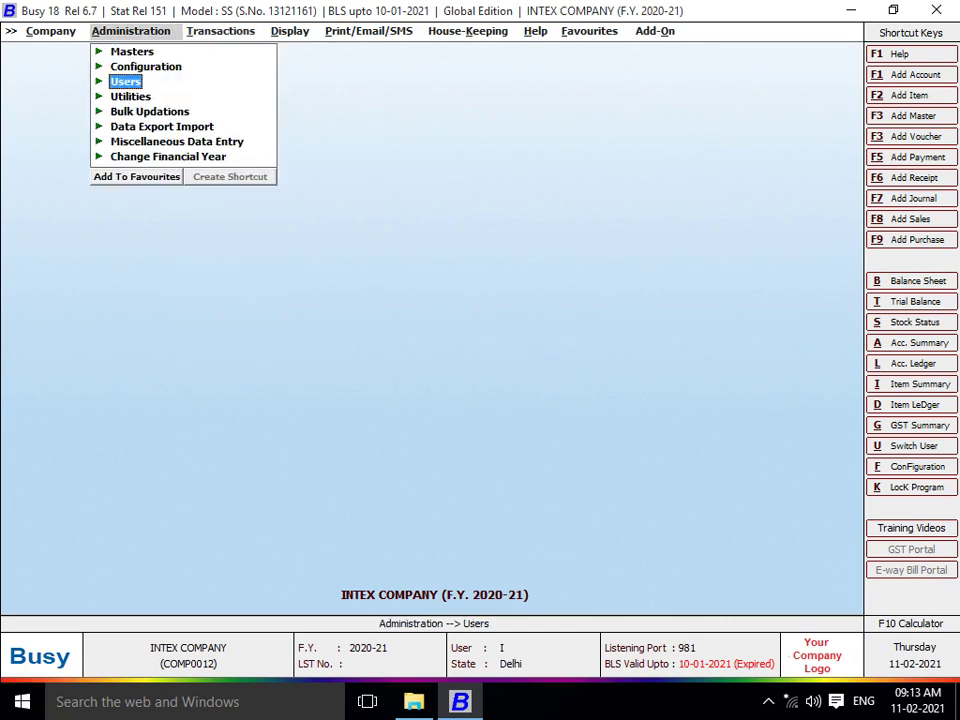
{"action": "key", "text": "Right"}
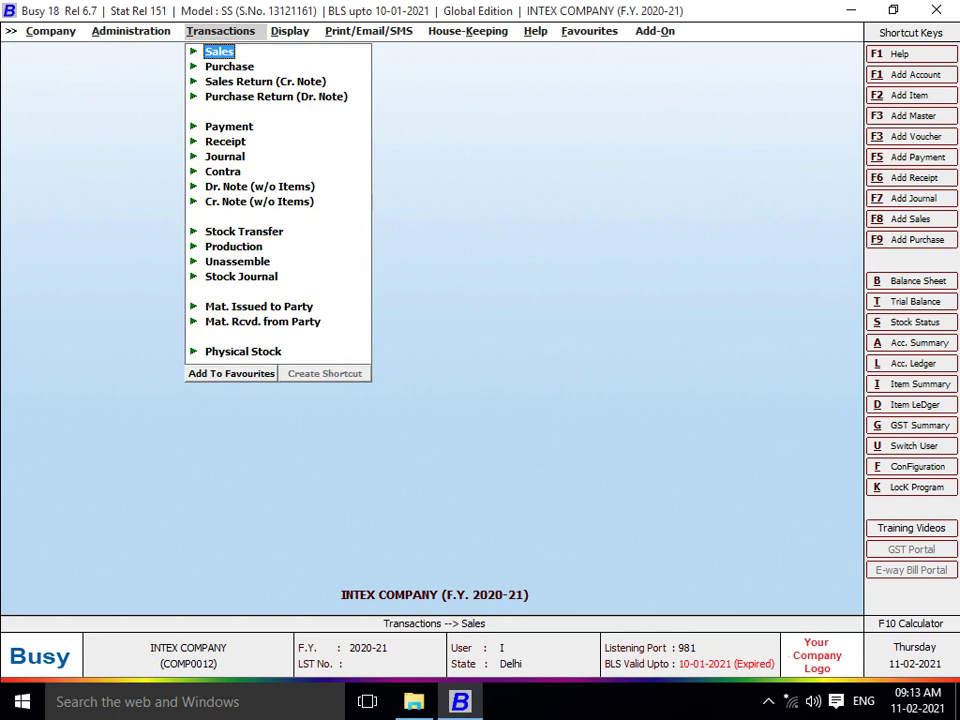
Step: Close the currently open company
{"action": "key", "text": "Left"}
{"action": "key", "text": "Left"}
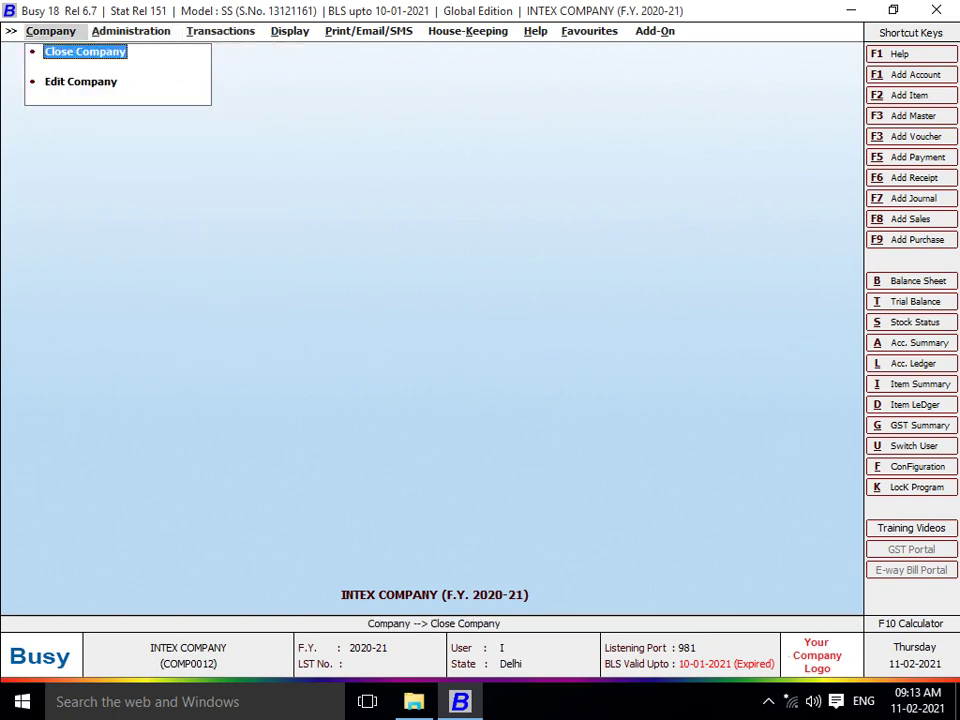
{"action": "key", "text": "Return"}
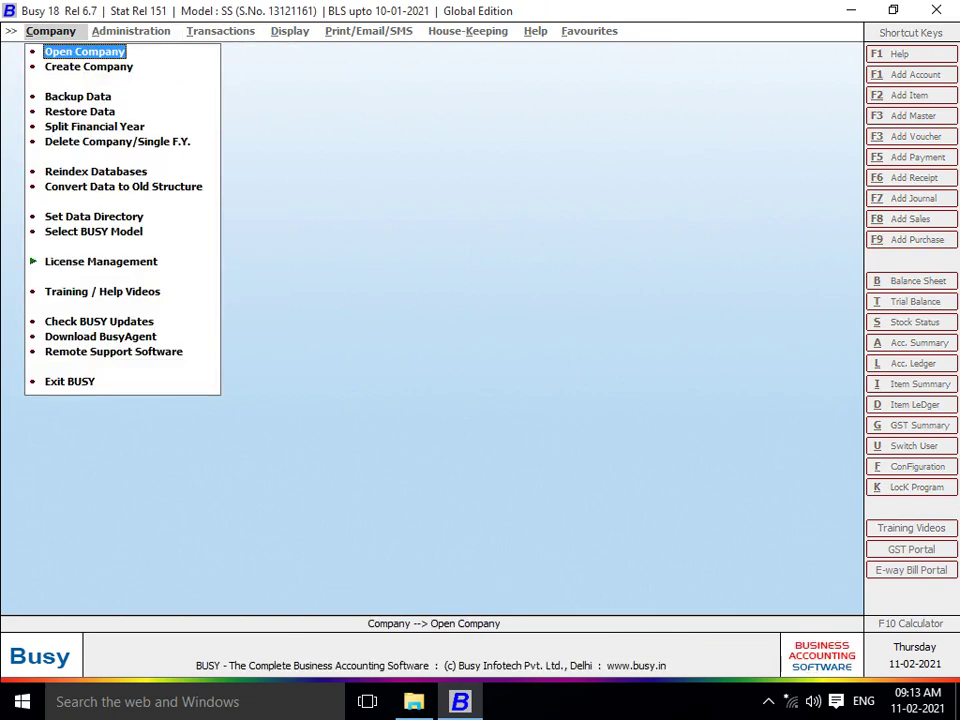
Step: Open INTEX COMPANY from the list of companies
{"action": "key", "text": "Return"}
{"action": "key", "text": "Down"}
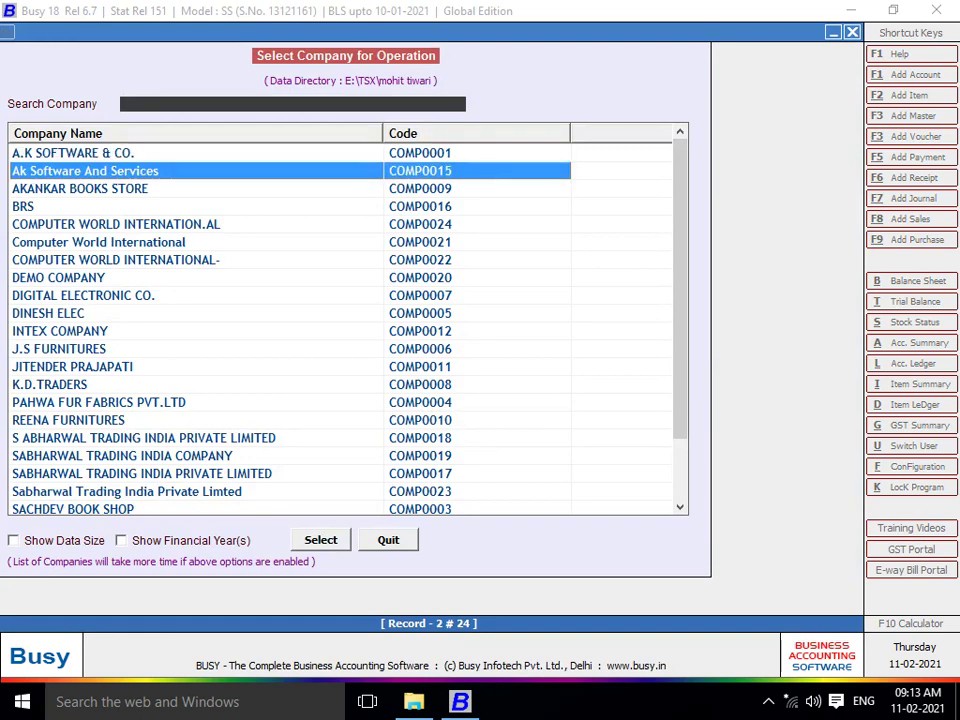
{"action": "key", "text": "Down"}
{"action": "key", "text": "Down"}
{"action": "key", "text": "Down"}
{"action": "key", "text": "Down"}
{"action": "key", "text": "Down"}
{"action": "key", "text": "Down"}
{"action": "key", "text": "Down"}
{"action": "key", "text": "Down"}
{"action": "key", "text": "Down"}
{"action": "key", "text": "Return"}
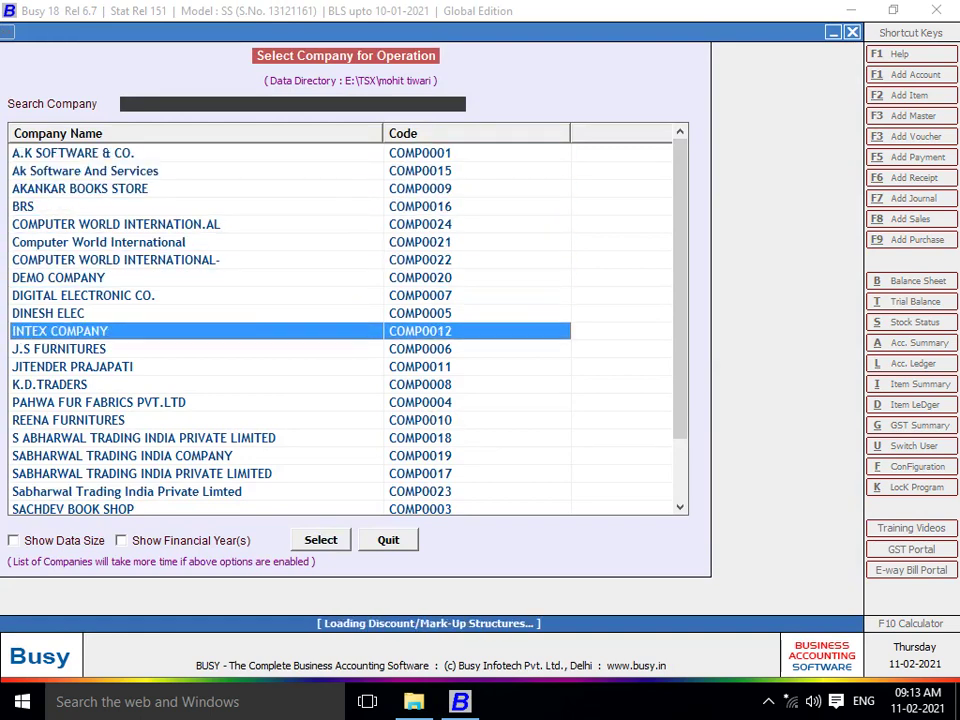
Step: Log in to the company with the restricted user's name and password
{"action": "type", "text": "R"}
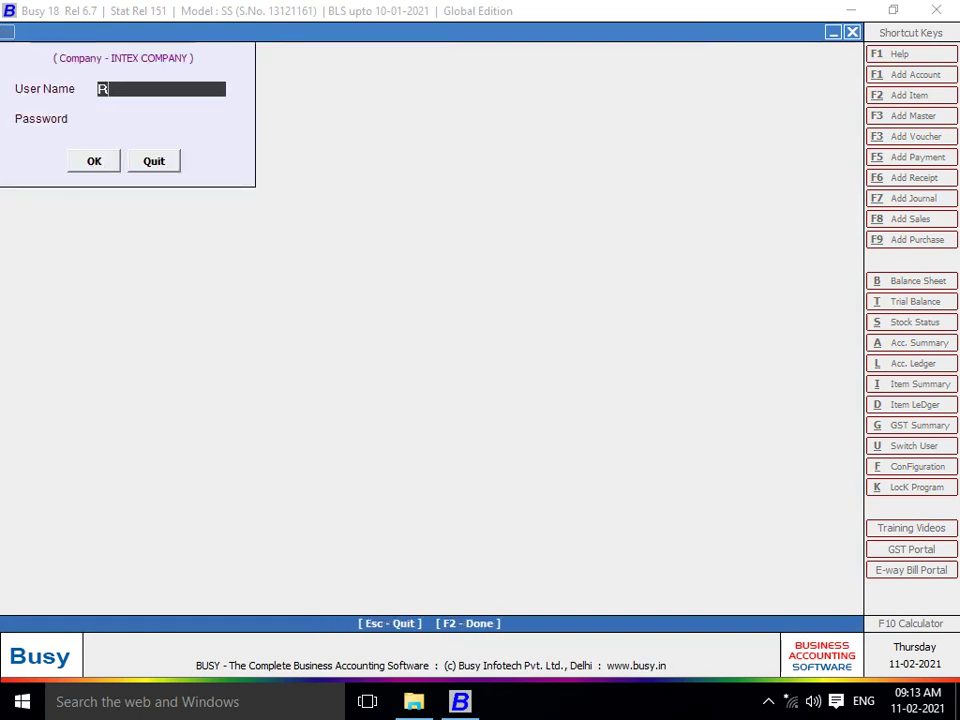
{"action": "type", "text": "AVI"}
{"action": "key", "text": "Return"}
{"action": "type", "text": "*"}
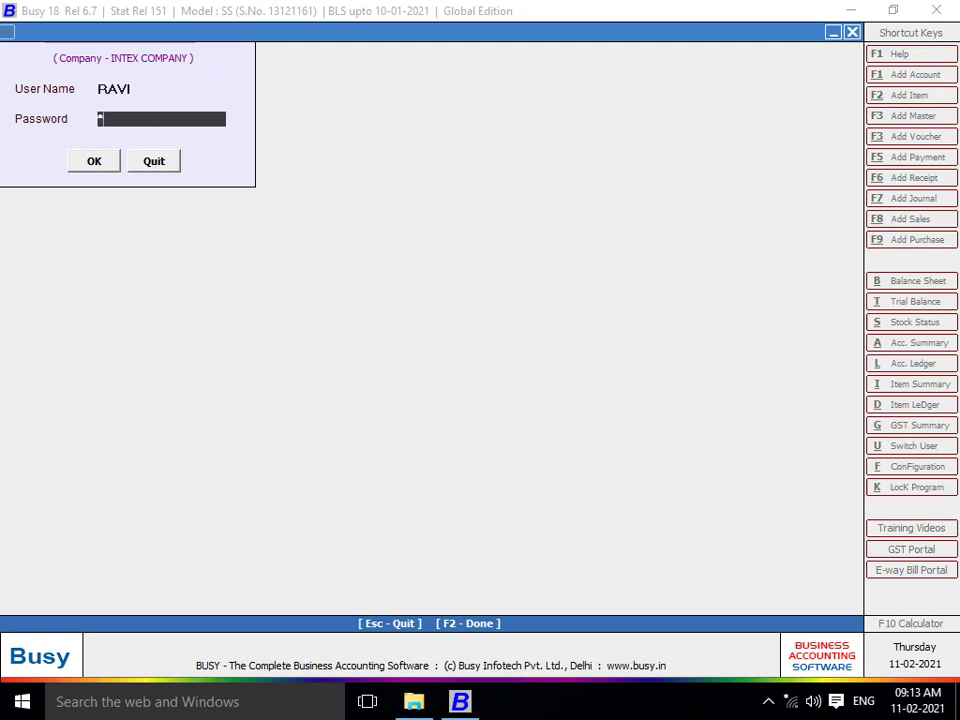
{"action": "key", "text": "Return"}
{"action": "key", "text": "Return"}
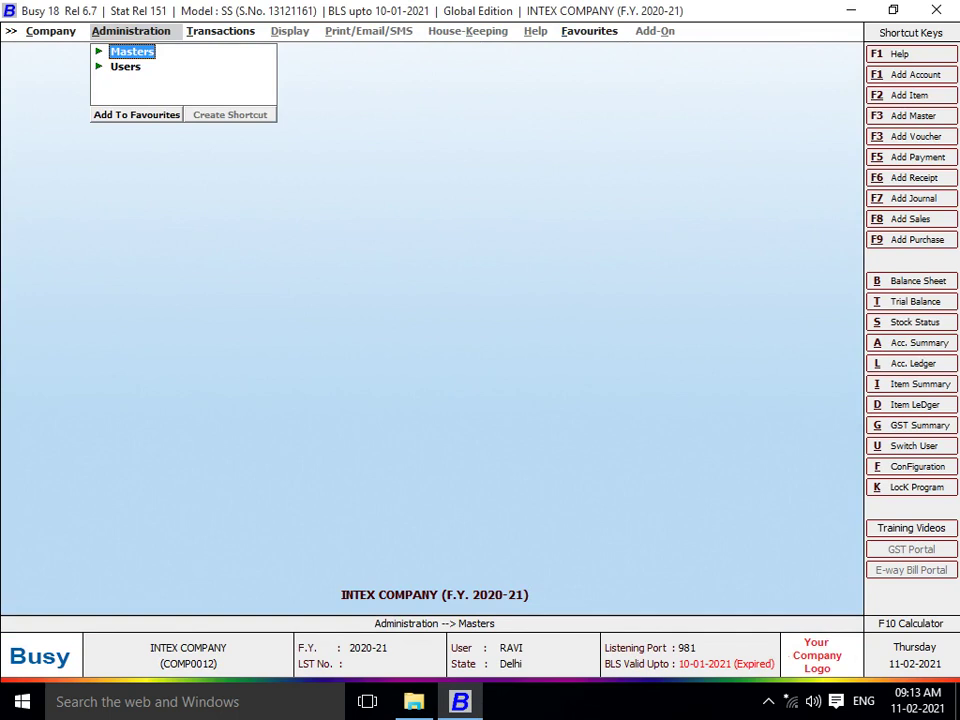
Step: Examine which menus and Administration and Transactions entries are available to the restricted user
{"action": "key", "text": "Right"}
{"action": "key", "text": "Right"}
{"action": "key", "text": "Right"}
{"action": "key", "text": "Right"}
{"action": "key", "text": "Right"}
{"action": "key", "text": "Right"}
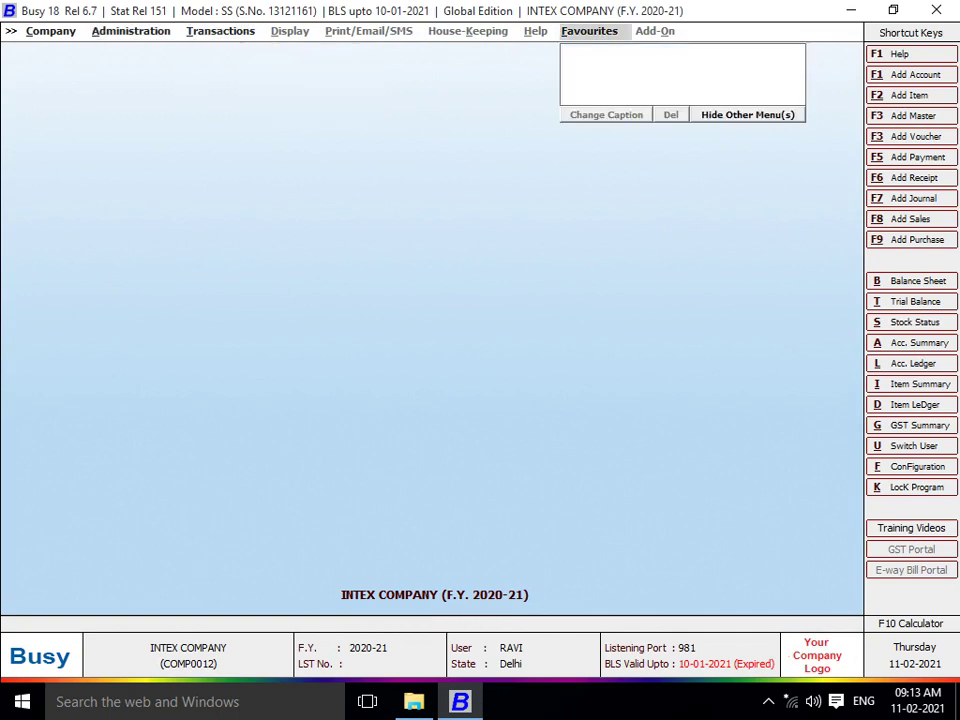
{"action": "key", "text": "Right"}
{"action": "key", "text": "Right"}
{"action": "key", "text": "Right"}
{"action": "key", "text": "Right"}
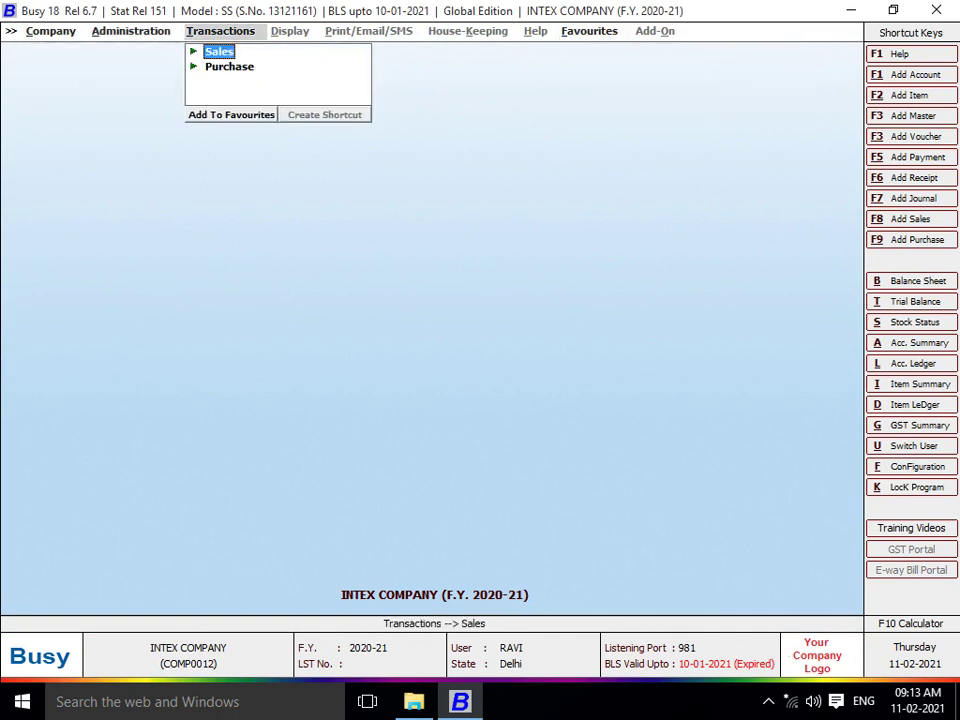
{"action": "key", "text": "Left"}
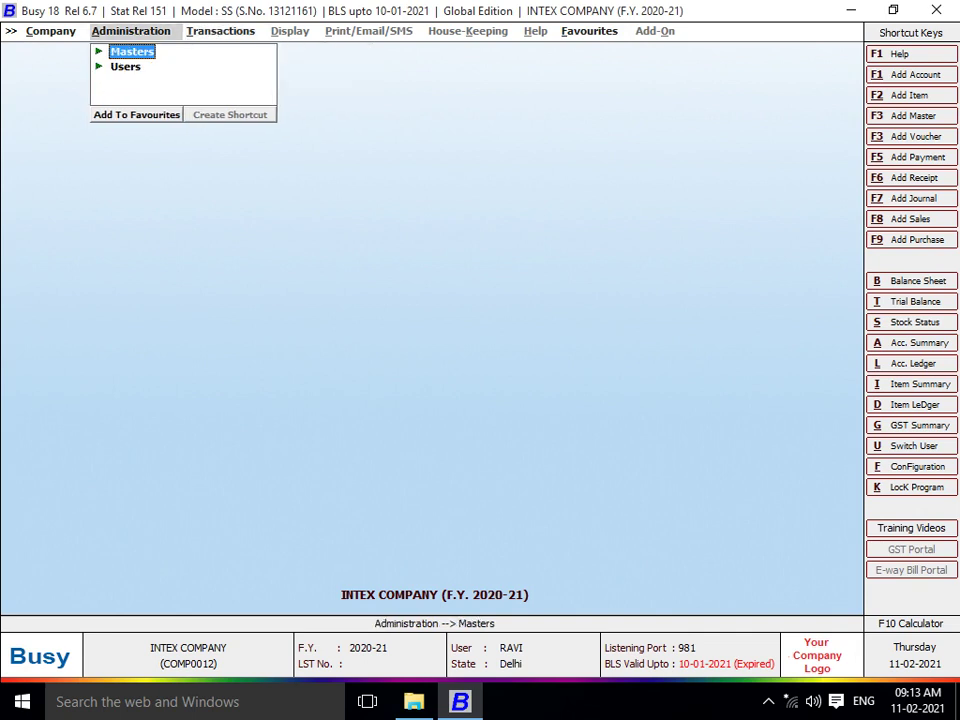
{"action": "key", "text": "Right"}
{"action": "key", "text": "Left"}
{"action": "key", "text": "Right"}
{"action": "key", "text": "Left"}
{"action": "key", "text": "Right"}
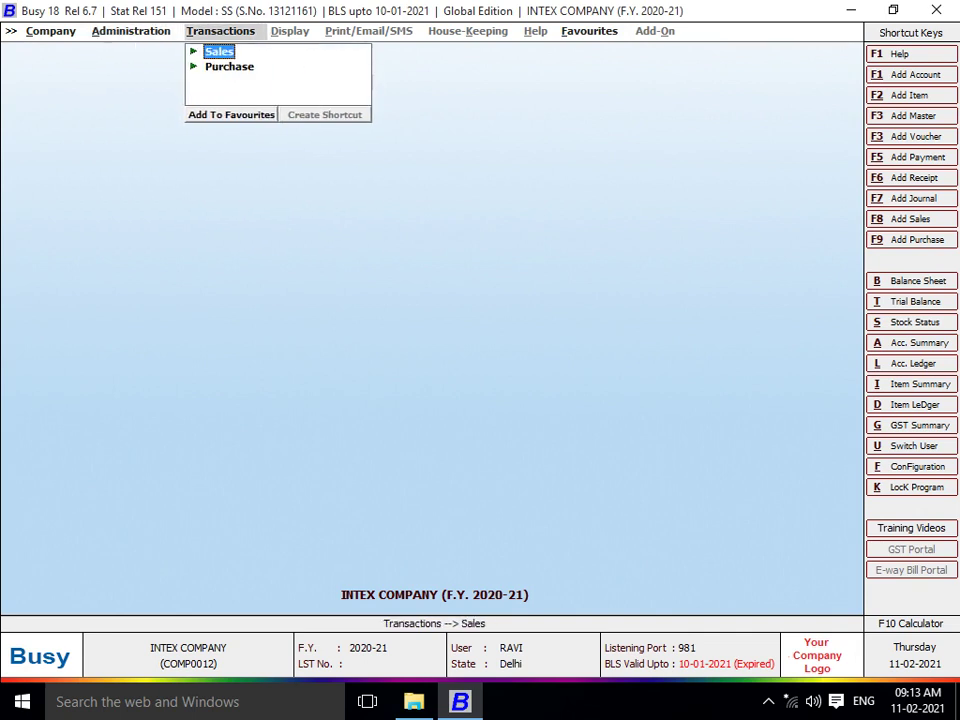
Step: Start a new purchase voucher in the Main series
{"action": "key", "text": "Down"}
{"action": "key", "text": "Up"}
{"action": "key", "text": "Down"}
{"action": "key", "text": "Return"}
{"action": "key", "text": "Return"}
{"action": "key", "text": "Return"}
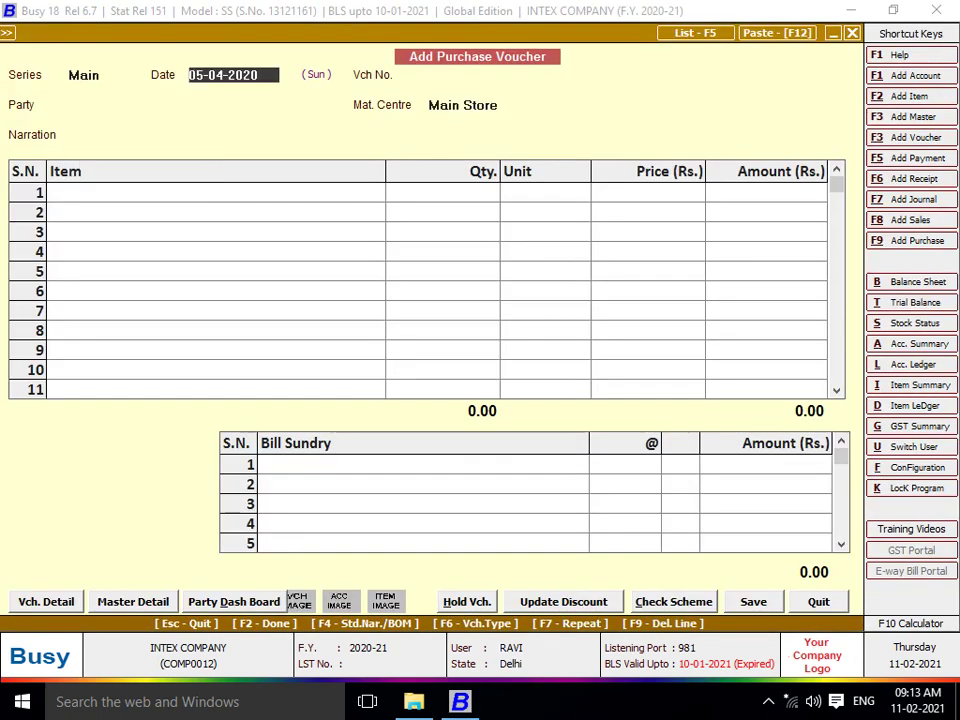
Step: Fill in the purchase voucher header with date 05-04-2020, voucher number 23, party Busy Infotech Pvt. Ltd. and material centre Main Store
{"action": "key", "text": "Return"}
{"action": "type", "text": "23"}
{"action": "key", "text": "Return"}
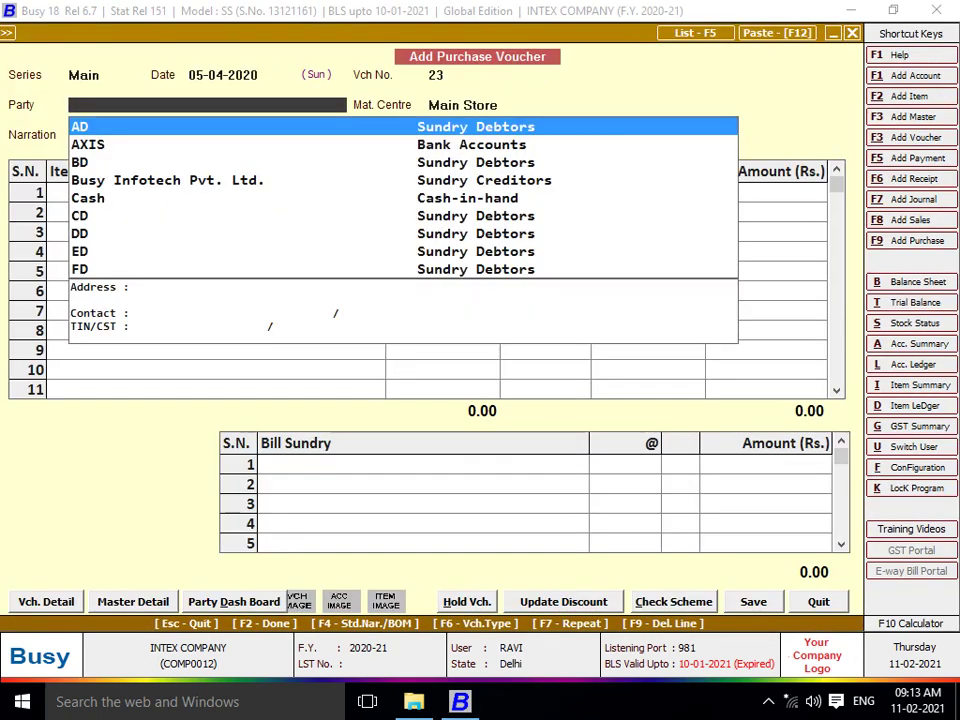
{"action": "key", "text": "Down"}
{"action": "key", "text": "Down"}
{"action": "key", "text": "Down"}
{"action": "key", "text": "Return"}
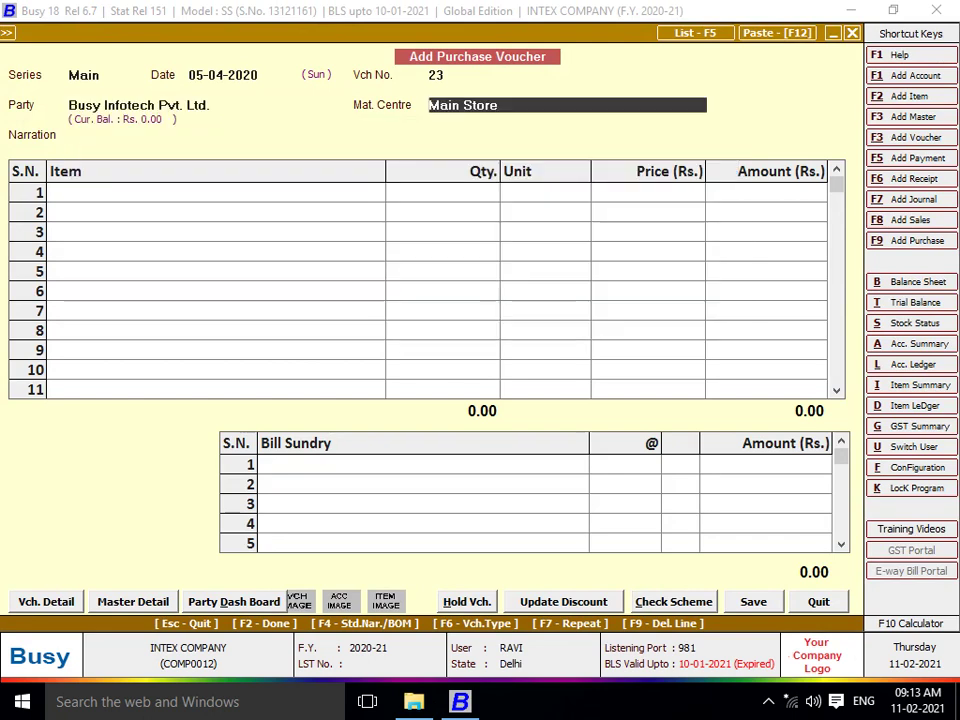
{"action": "key", "text": "Return"}
Step: Add the item CP NEW with quantity 100 as the first voucher line and try to change its price
{"action": "key", "text": "Return"}
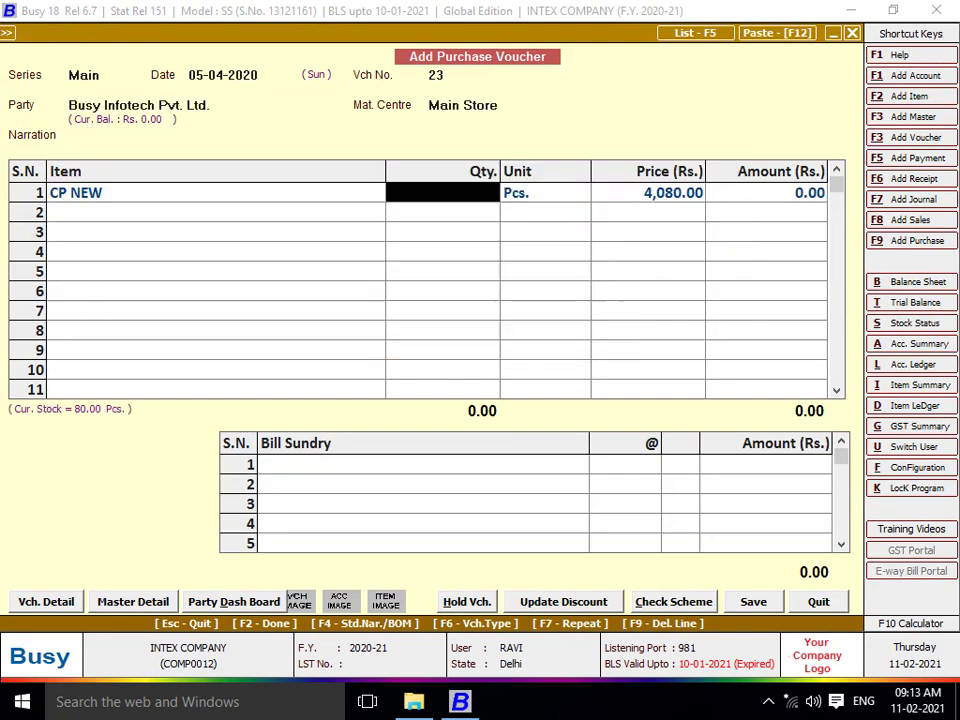
{"action": "type", "text": "100"}
{"action": "key", "text": "Return"}
{"action": "key", "text": "Return"}
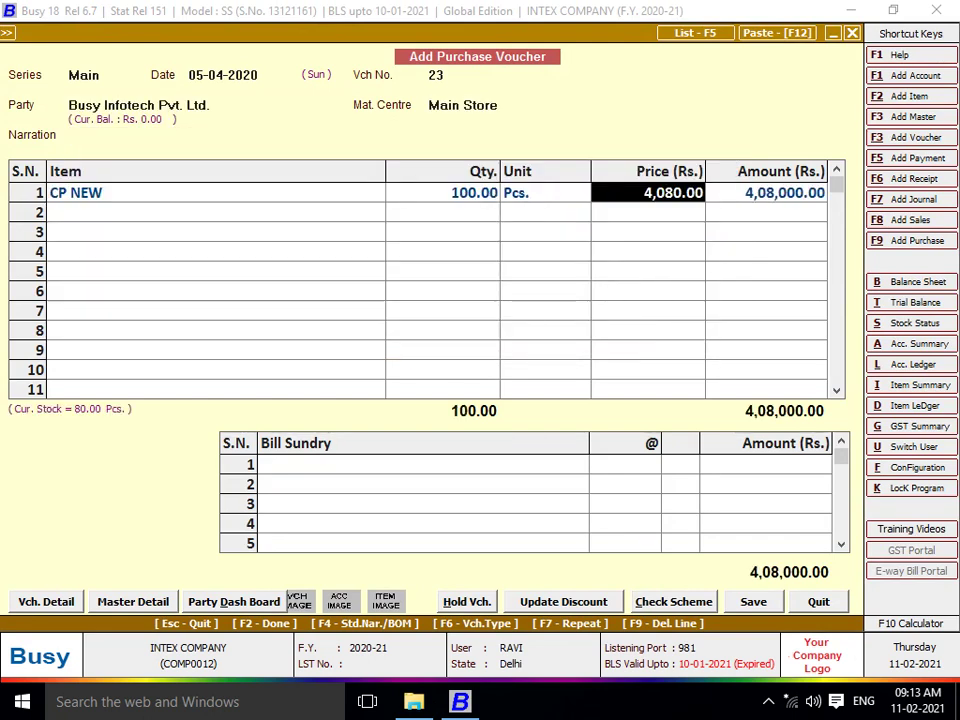
{"action": "key", "text": "Return"}
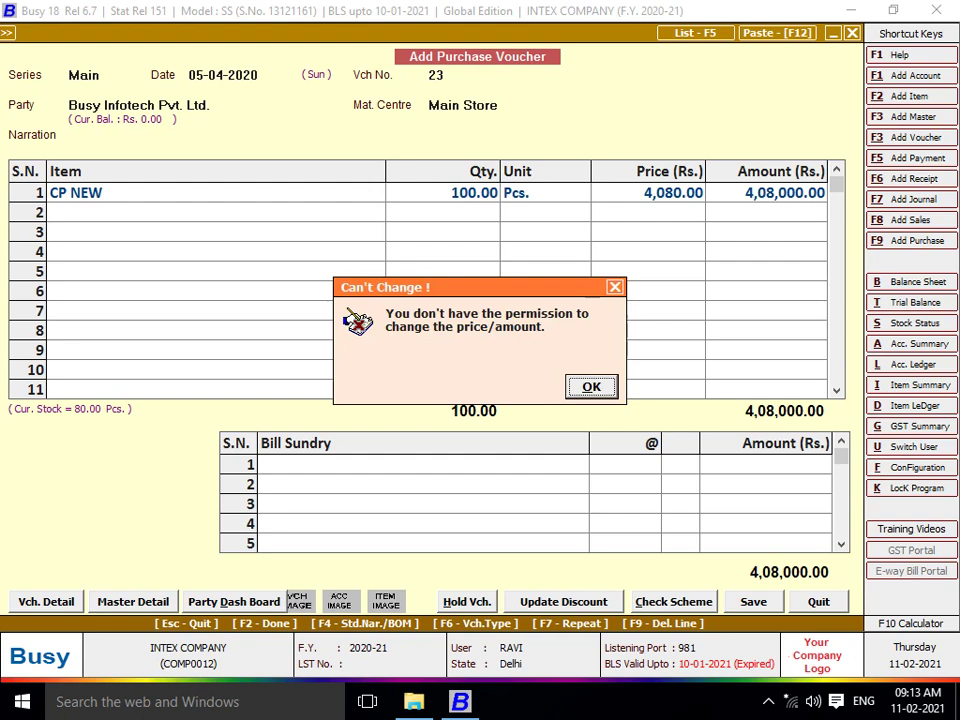
{"action": "key", "text": "Return"}
{"action": "key", "text": "Return"}
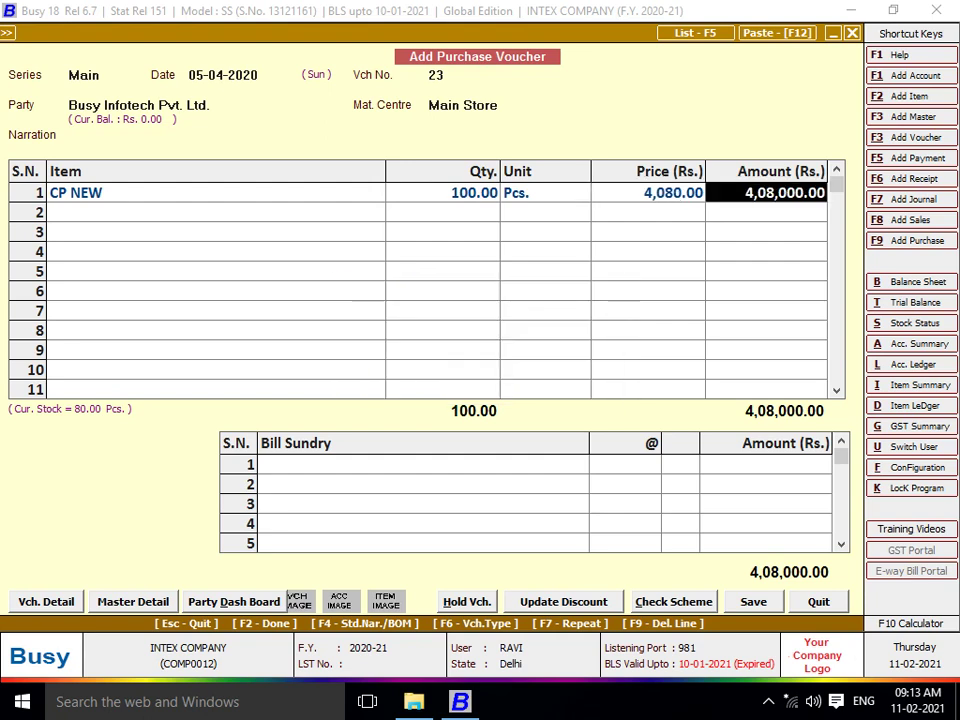
{"action": "key", "text": "Return"}
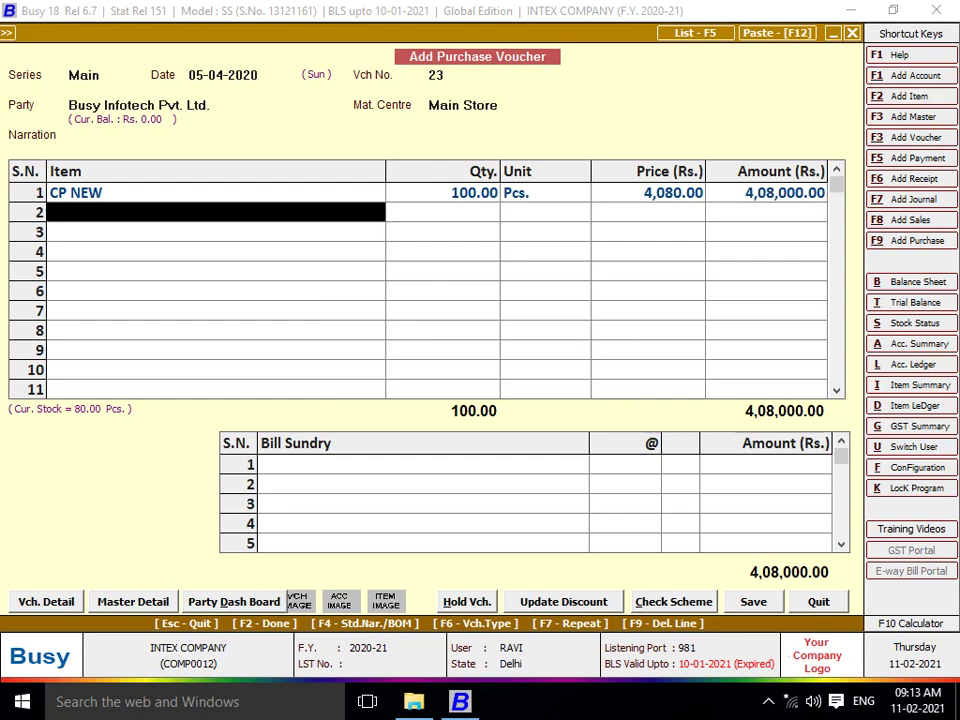
Step: Start a new item master from the second voucher line, named BUSY-10, in group General with unit Pcs
{"action": "key", "text": "alt+F2"}
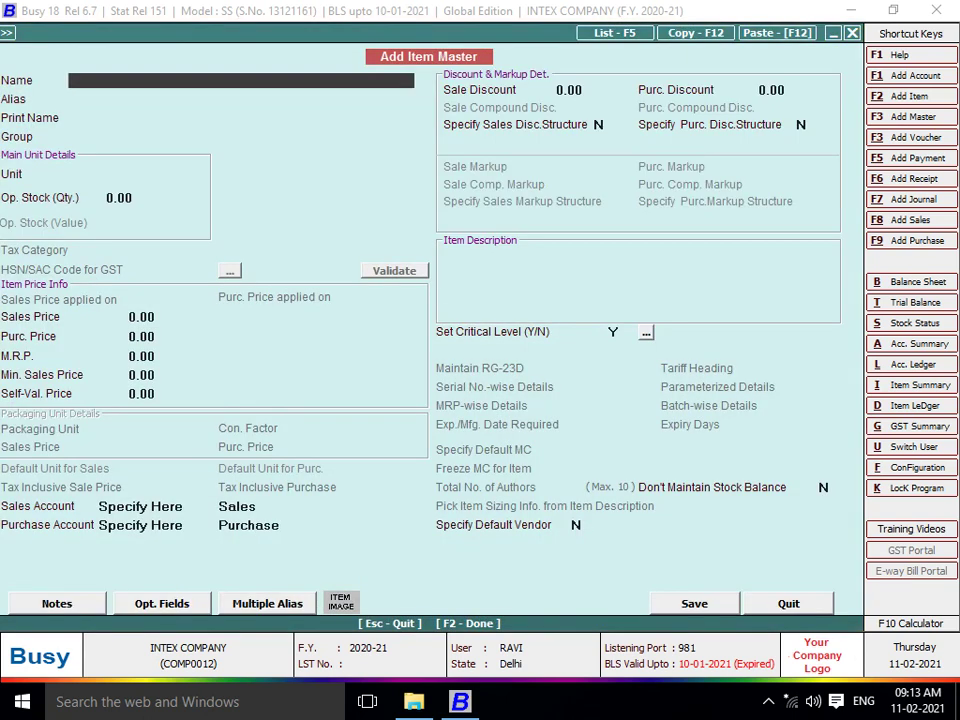
{"action": "type", "text": "BUSY-10"}
{"action": "key", "text": "Return"}
{"action": "key", "text": "Return"}
{"action": "key", "text": "Return"}
{"action": "key", "text": "Return"}
{"action": "type", "text": "P"}
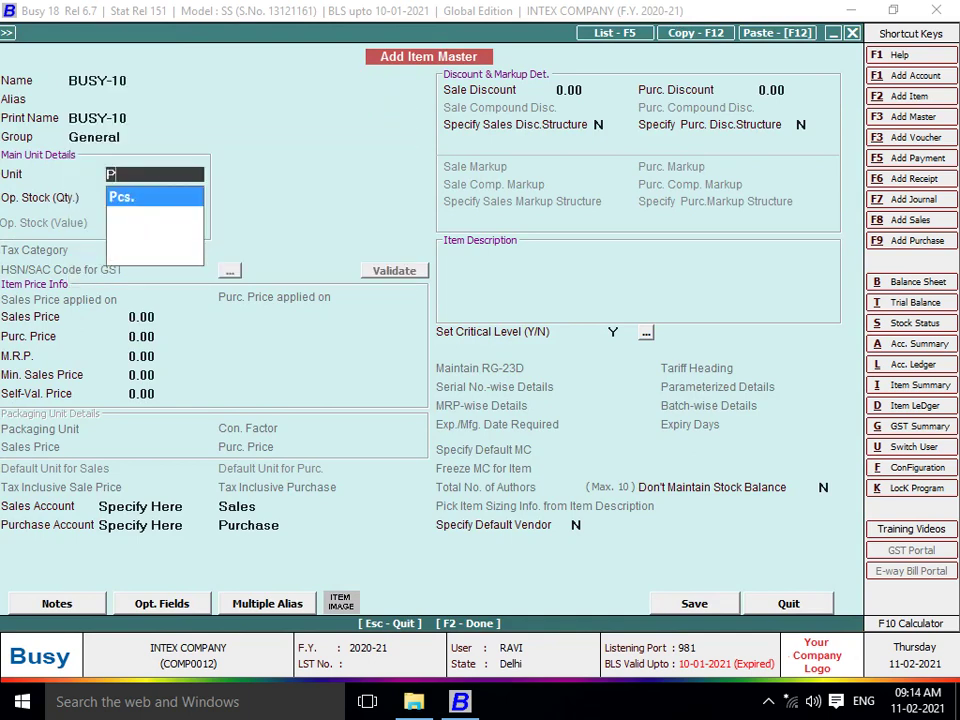
{"action": "key", "text": "Return"}
{"action": "key", "text": "Return"}
Step: Give BUSY-10 a sales price of 500 and a purchase price of 400, and save it into the second voucher line
{"action": "type", "text": "500"}
{"action": "key", "text": "Return"}
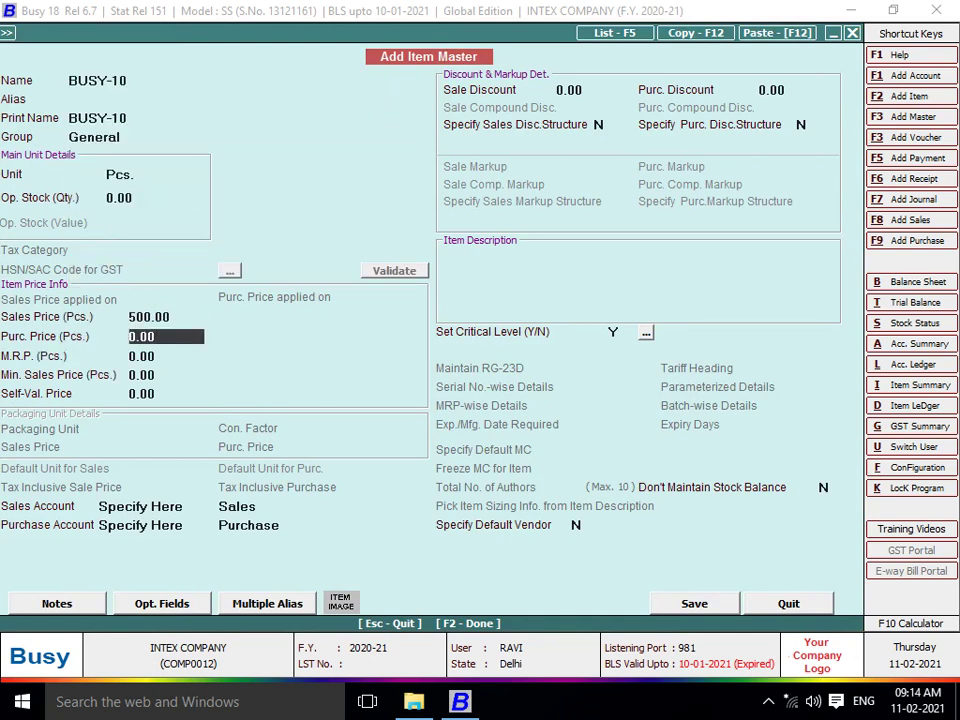
{"action": "type", "text": "4000"}
{"action": "key", "text": "Return"}
{"action": "key", "text": "Up"}
{"action": "type", "text": "400"}
{"action": "key", "text": "Return"}
{"action": "key", "text": "Return"}
{"action": "key", "text": "F2"}
{"action": "key", "text": "Return"}
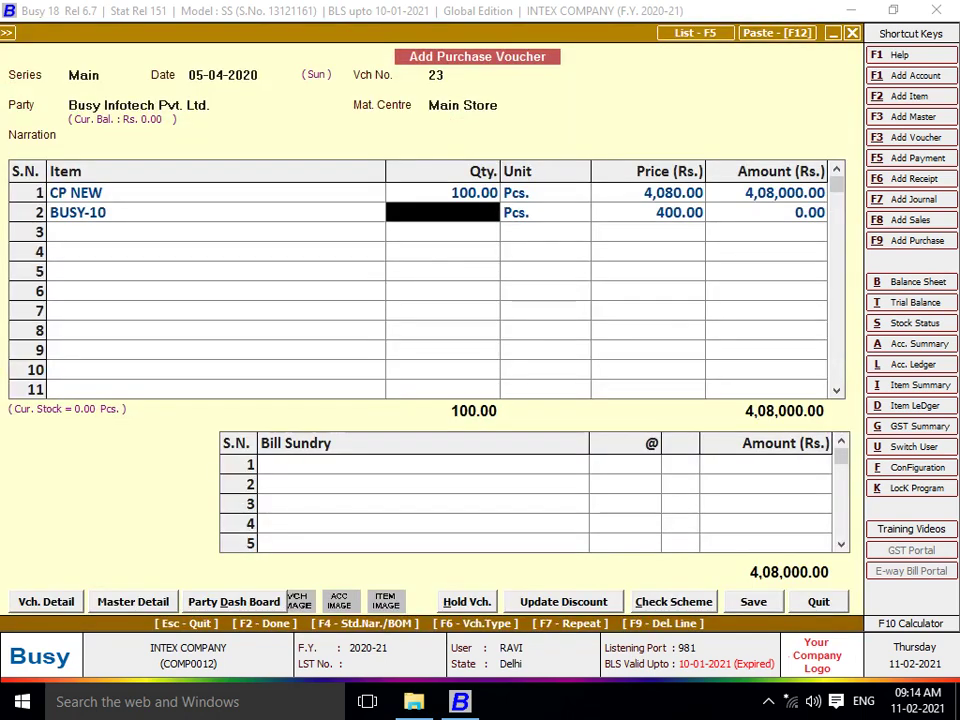
Step: Set the BUSY-10 line's quantity to 100 and try to change its price
{"action": "type", "text": "100"}
{"action": "key", "text": "Return"}
{"action": "key", "text": "Return"}
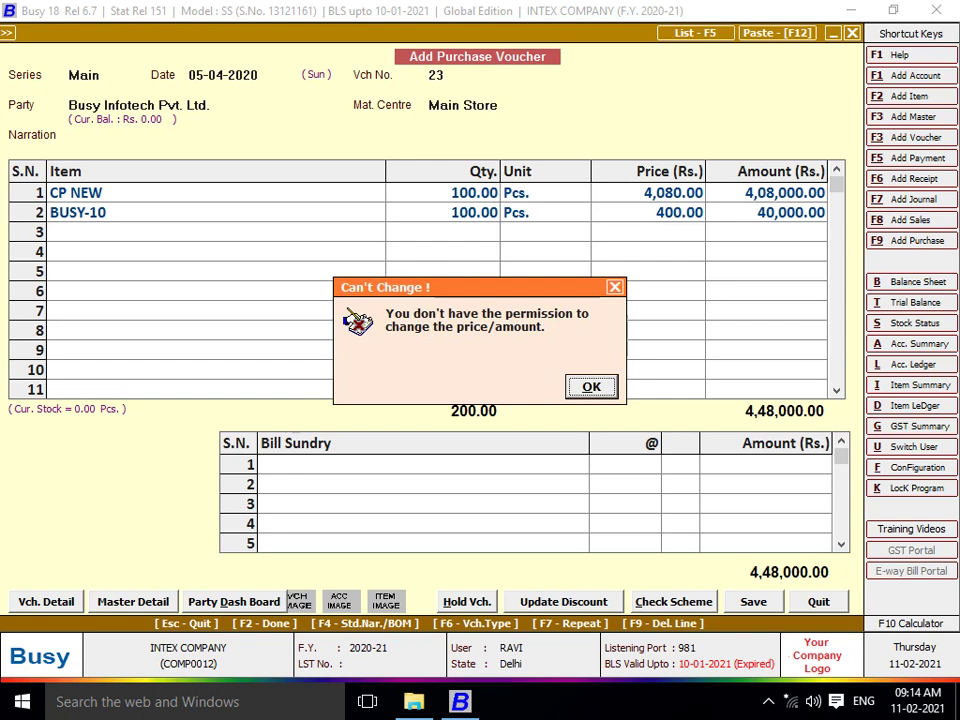
{"action": "key", "text": "Return"}
Step: Open the BUSY-10 item master from the voucher line and try to save it as modified
{"action": "key", "text": "Left"}
{"action": "key", "text": "Left"}
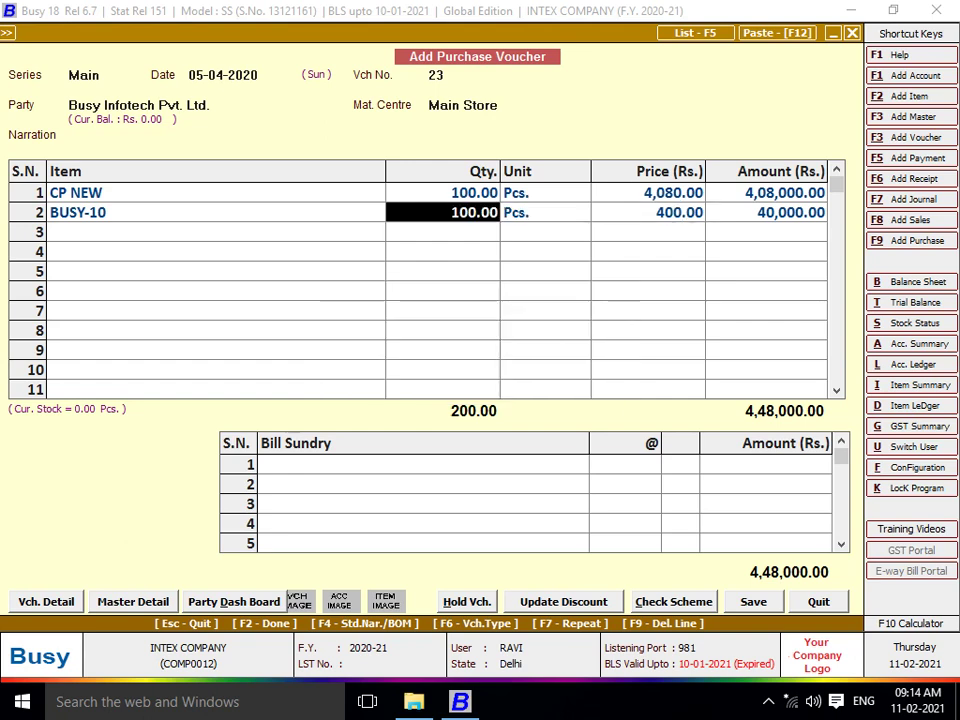
{"action": "key", "text": "Left"}
{"action": "key", "text": "alt+m"}
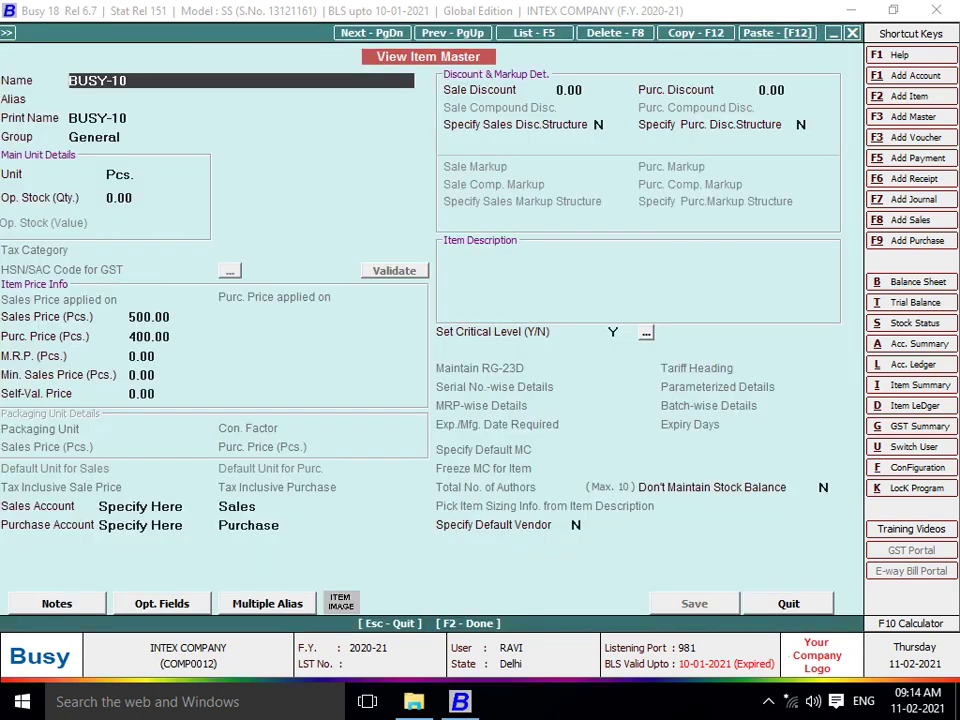
{"action": "key", "text": "Return"}
{"action": "key", "text": "Return"}
{"action": "key", "text": "Return"}
{"action": "key", "text": "F2"}
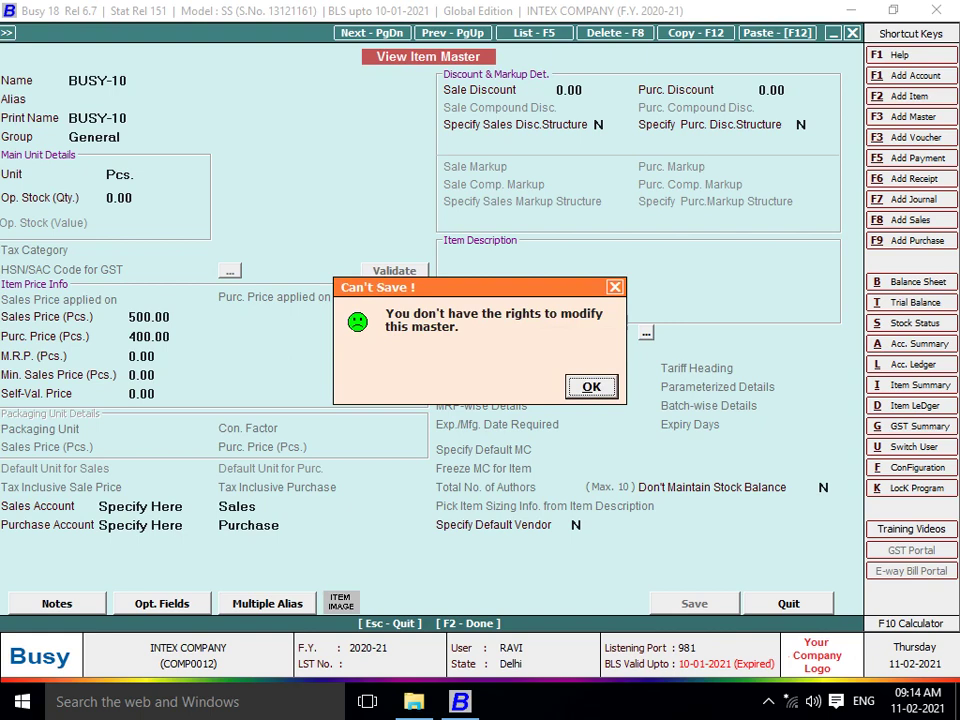
Step: Close the BUSY-10 item master and save the purchase voucher, continuing despite the party having no PAN
{"action": "key", "text": "Return"}
{"action": "key", "text": "Escape"}
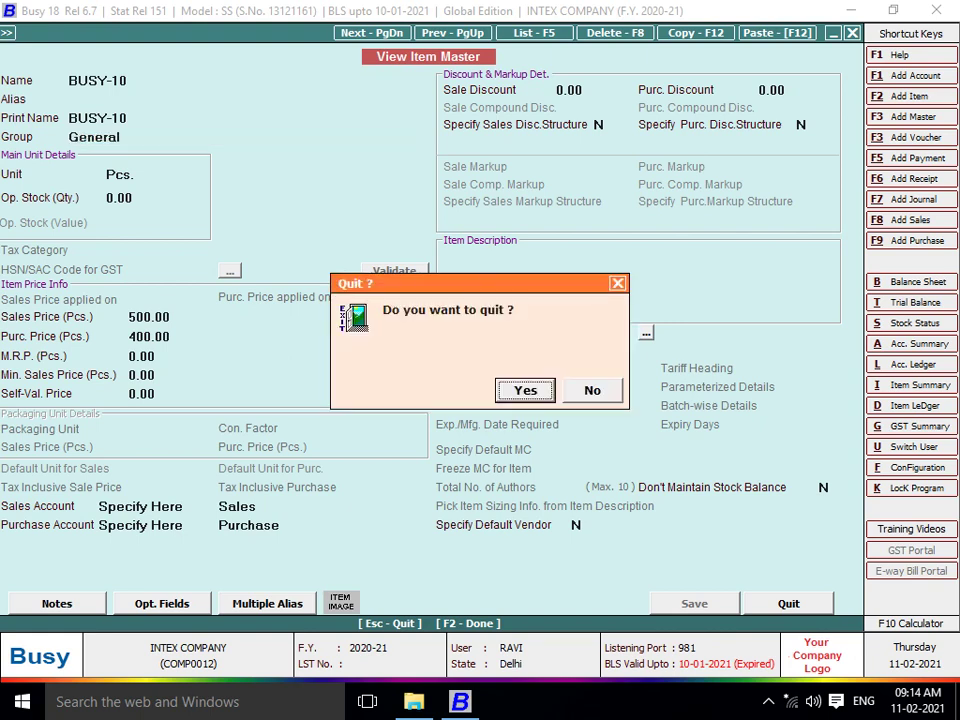
{"action": "key", "text": "Return"}
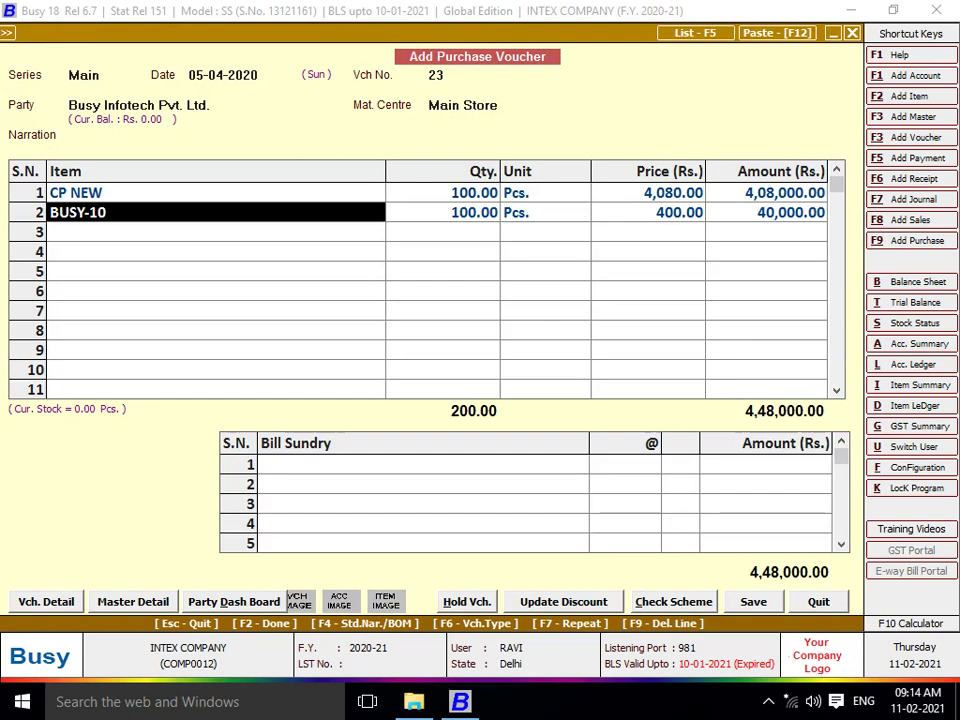
{"action": "key", "text": "F2"}
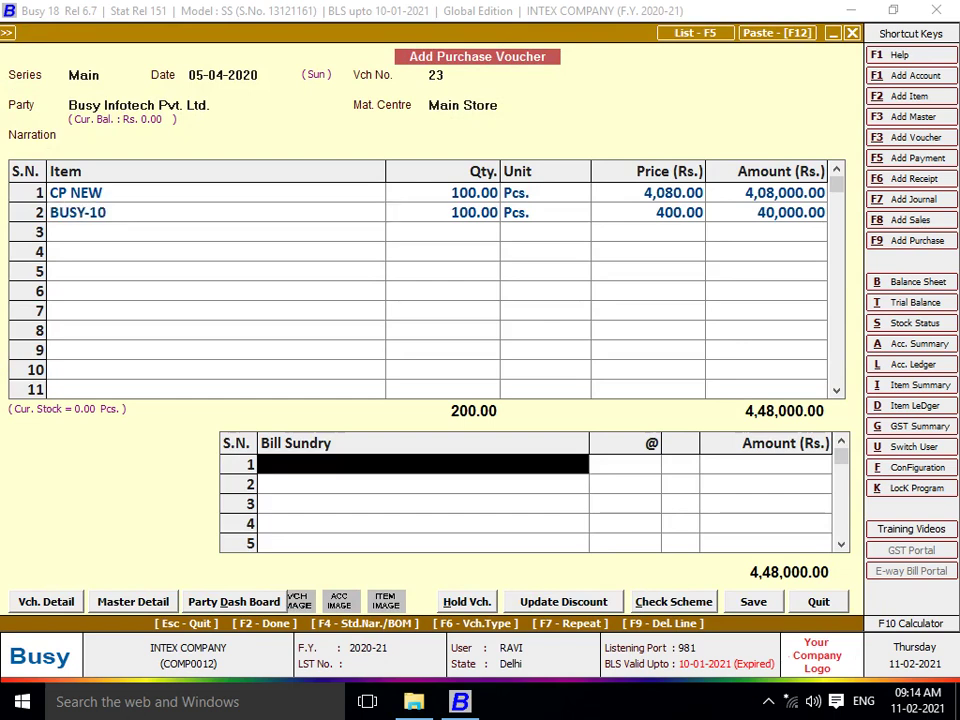
{"action": "key", "text": "F2"}
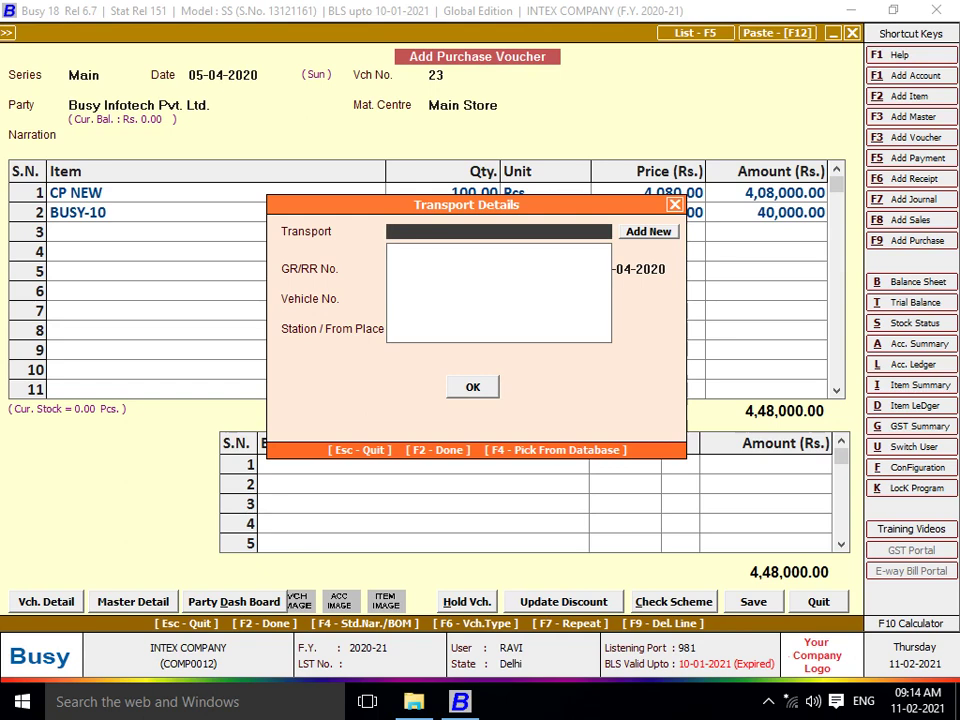
{"action": "key", "text": "F2"}
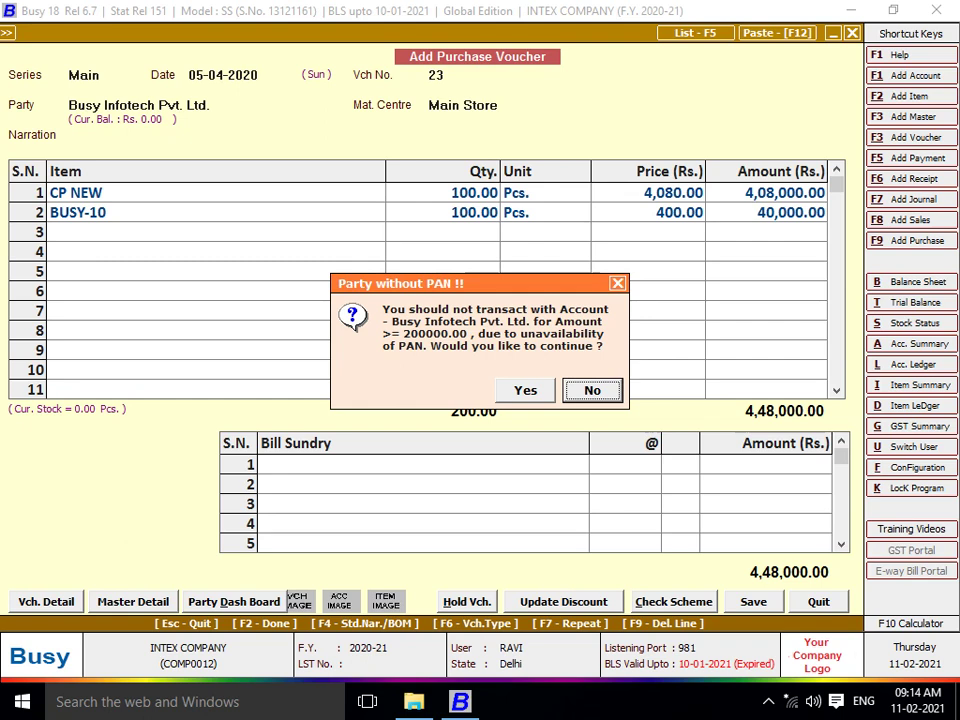
{"action": "key", "text": "y"}
{"action": "key", "text": "Return"}
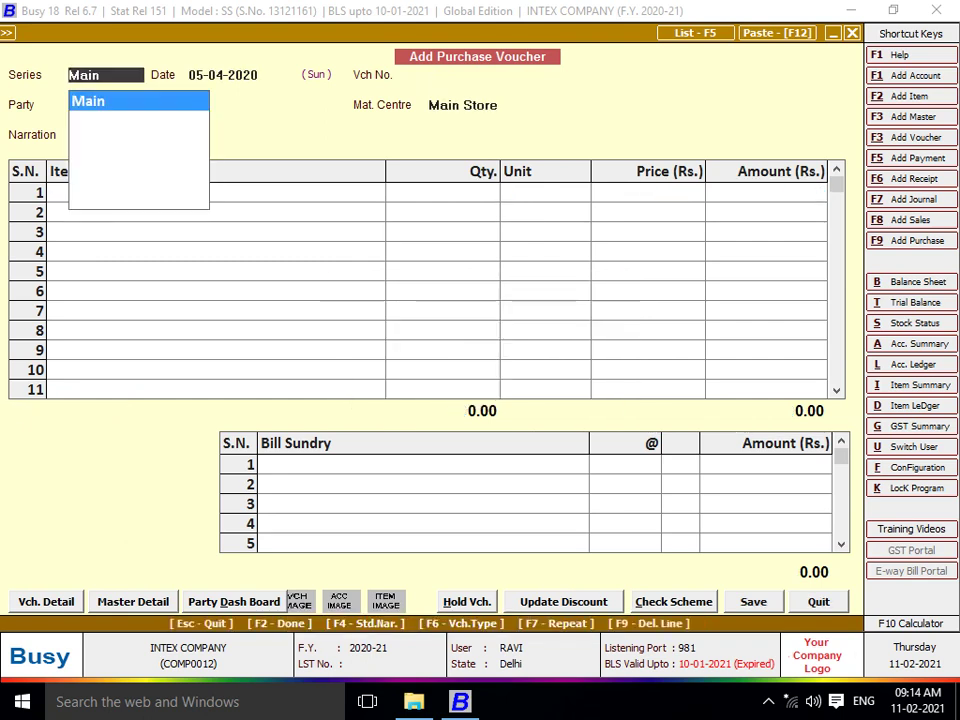
{"action": "key", "text": "Escape"}
{"action": "key", "text": "Escape"}
Step: List the purchase vouchers of all series from 01-04-2020 to 23-04-2020
{"action": "key", "text": "Left"}
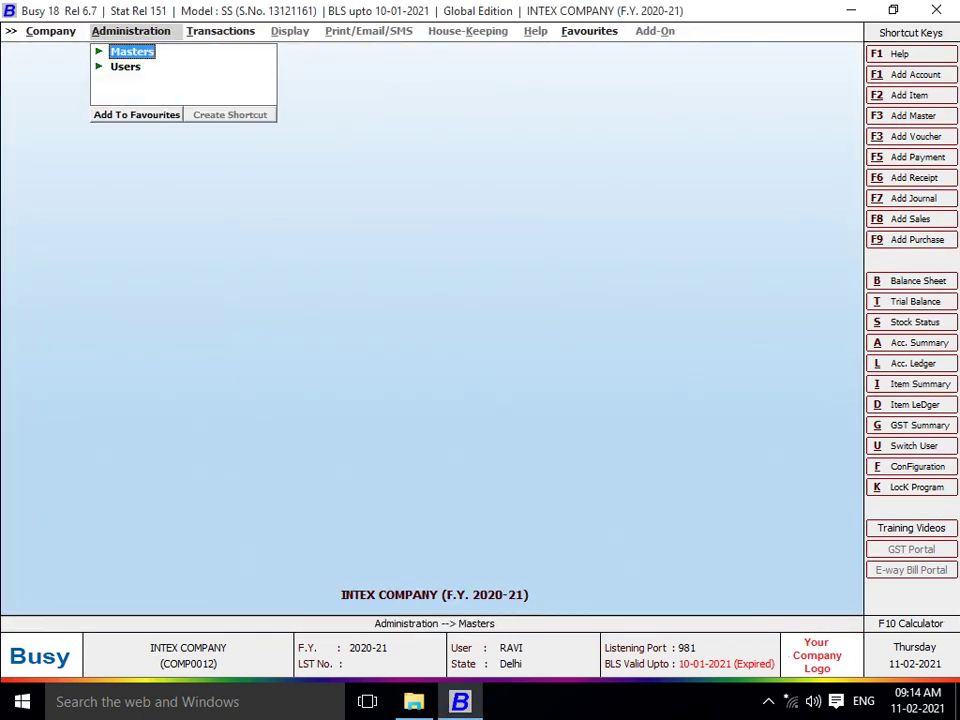
{"action": "key", "text": "Right"}
{"action": "key", "text": "Down"}
{"action": "key", "text": "Down"}
{"action": "key", "text": "Return"}
{"action": "key", "text": "Return"}
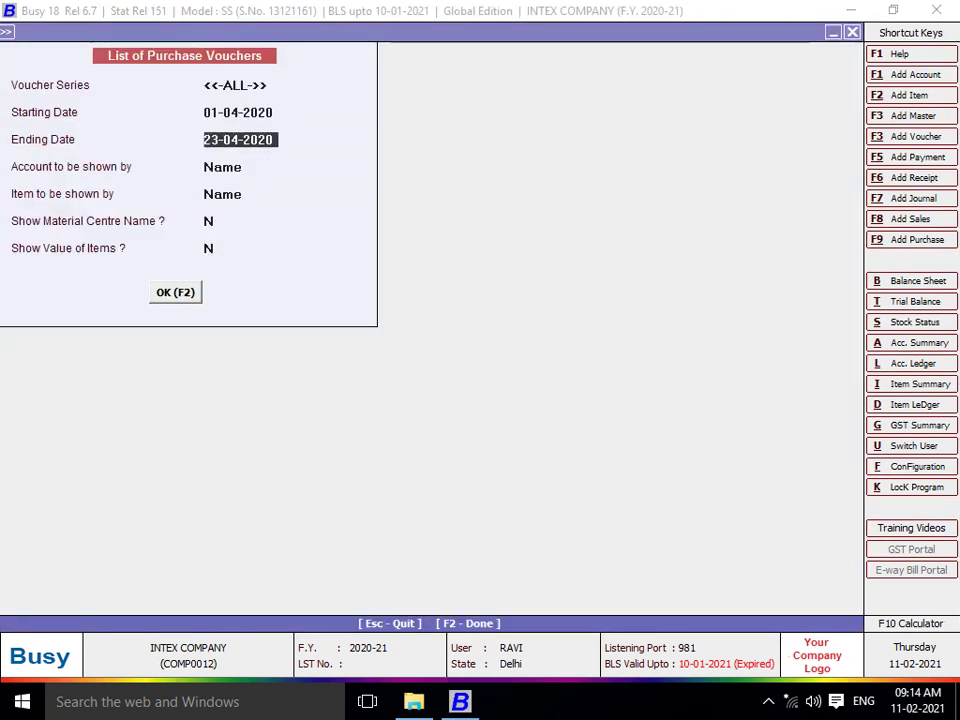
{"action": "key", "text": "Return"}
{"action": "key", "text": "Return"}
{"action": "key", "text": "F2"}
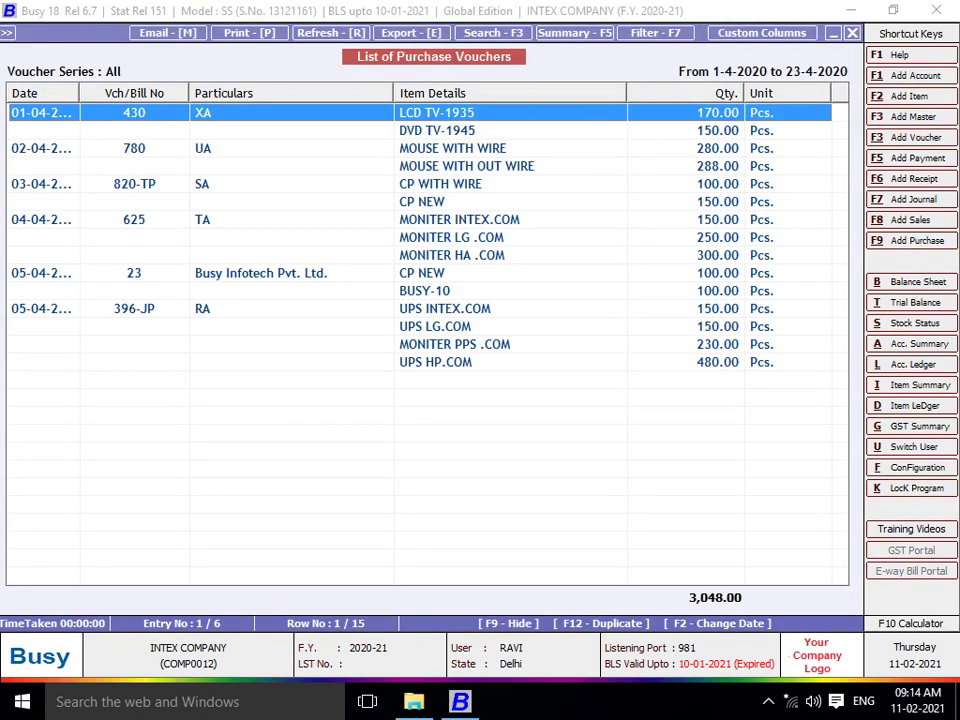
Step: Open party XA's purchase voucher dated 01-04-2020 and try to delete it and to cancel it
{"action": "key", "text": "Return"}
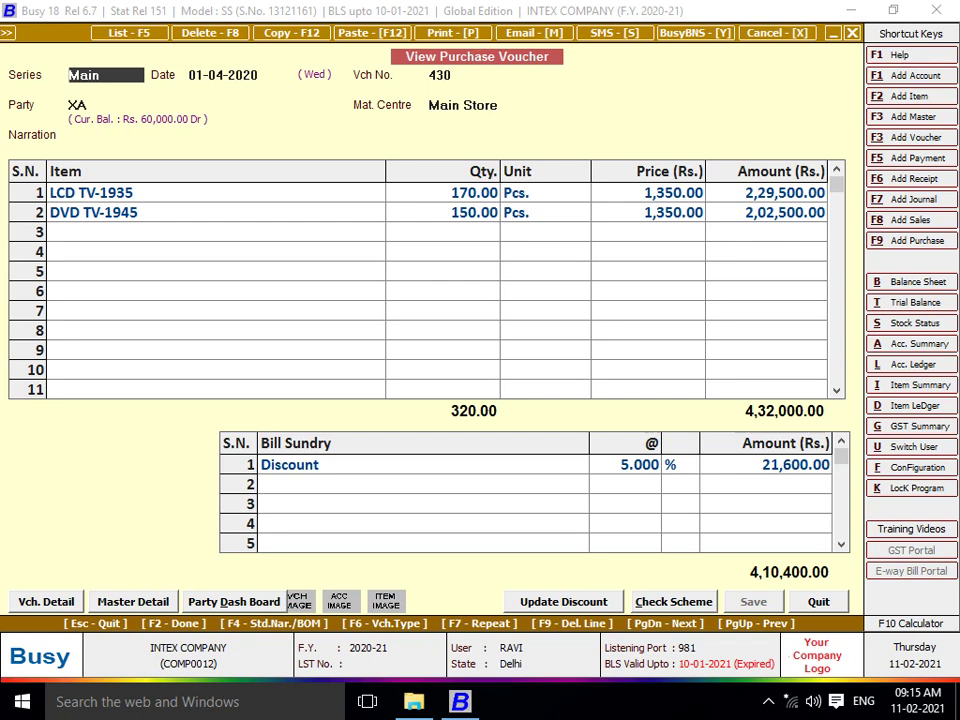
{"action": "key", "text": "F8"}
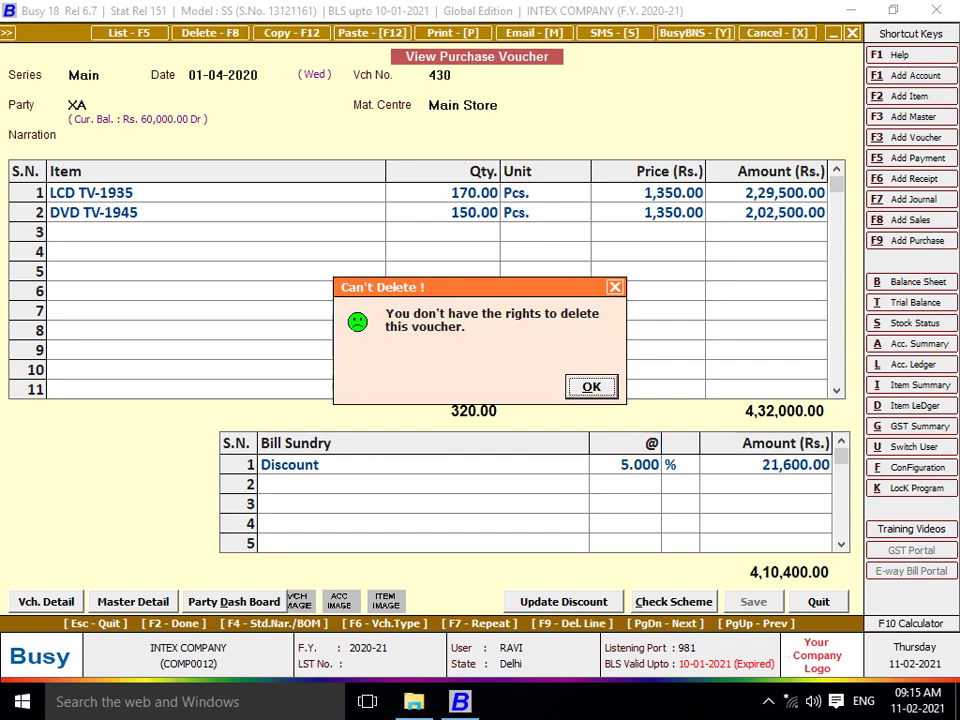
{"action": "key", "text": "Return"}
{"action": "key", "text": "alt+x"}
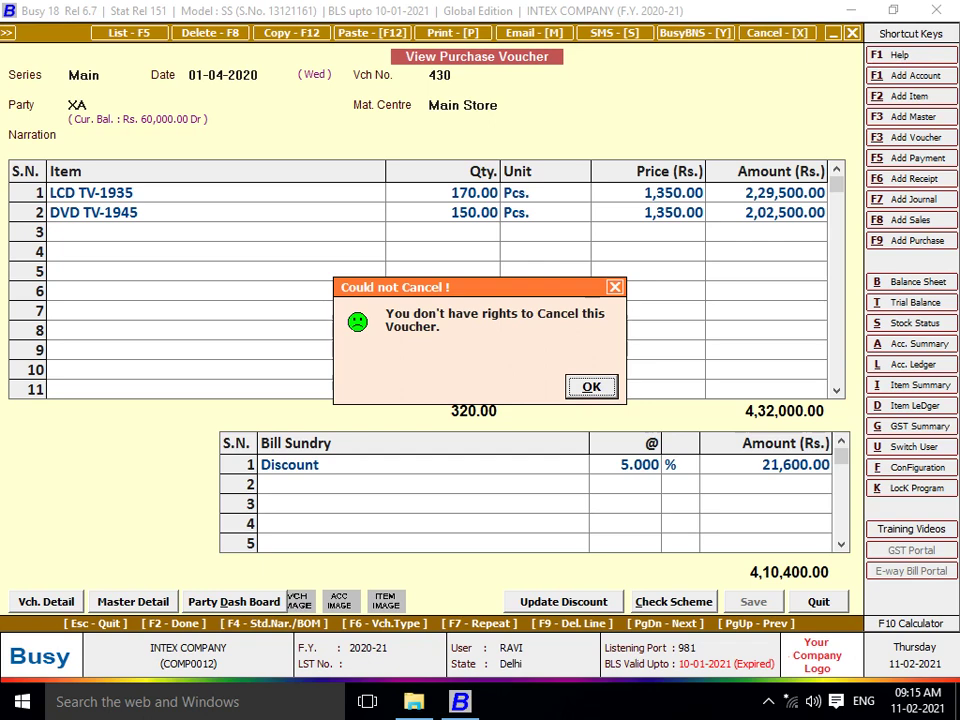
{"action": "key", "text": "Return"}
{"action": "key", "text": "Escape"}
{"action": "key", "text": "Escape"}
{"action": "key", "text": "Escape"}
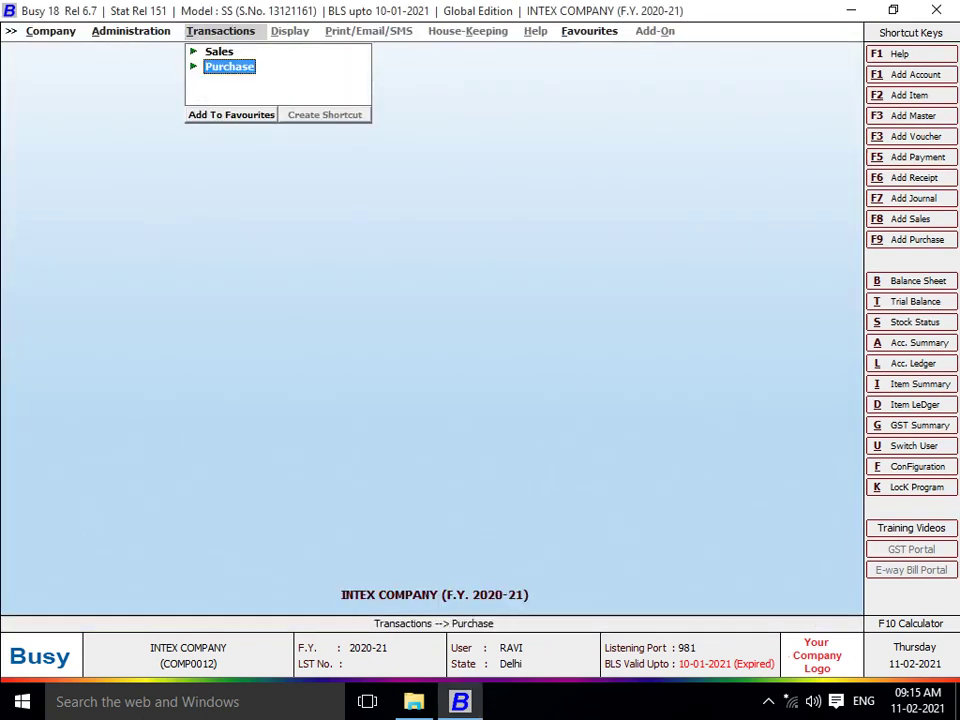
Step: Close the current company and reopen INTEX COMPANY from the company list
{"action": "key", "text": "Left"}
{"action": "key", "text": "Left"}
{"action": "key", "text": "Return"}
{"action": "key", "text": "Return"}
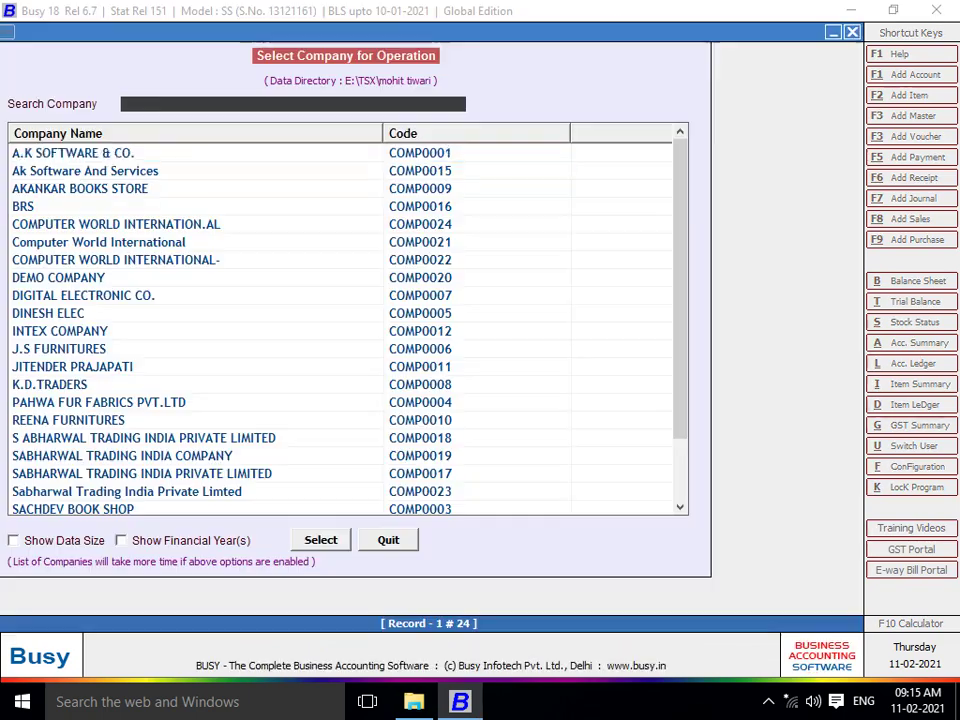
{"action": "key", "text": "Down"}
{"action": "key", "text": "Down"}
{"action": "key", "text": "Down"}
{"action": "key", "text": "Down"}
{"action": "key", "text": "Down"}
{"action": "key", "text": "Down"}
{"action": "key", "text": "Down"}
{"action": "key", "text": "Down"}
{"action": "key", "text": "Down"}
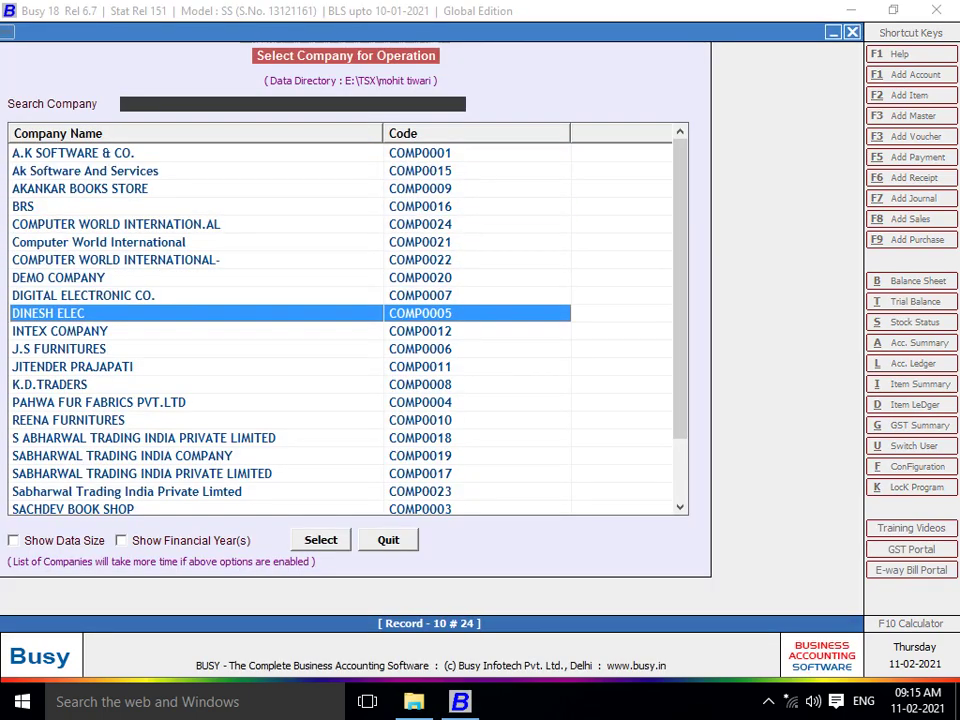
{"action": "key", "text": "Down"}
{"action": "key", "text": "Return"}
Step: Log in to INTEX COMPANY as the other restricted user
{"action": "type", "text": "K"}
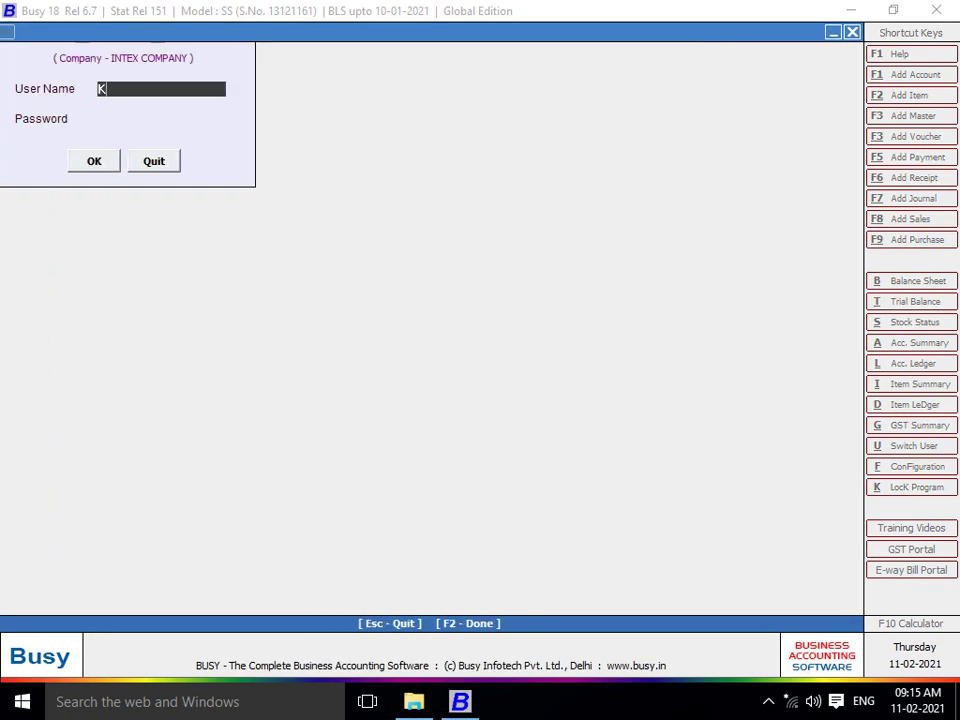
{"action": "type", "text": "ISHOR"}
{"action": "key", "text": "Return"}
{"action": "key", "text": "Escape"}
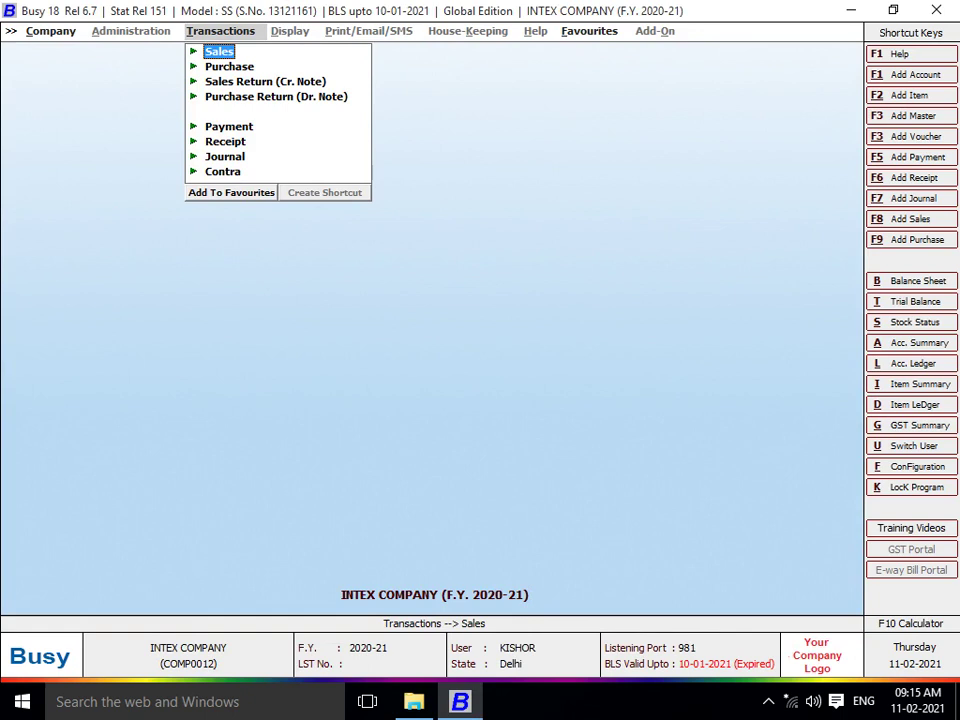
Step: Examine which menus and transaction types are available to the logged-in user
{"action": "key", "text": "Right"}
{"action": "key", "text": "Right"}
{"action": "key", "text": "Right"}
{"action": "key", "text": "Right"}
{"action": "key", "text": "Right"}
{"action": "key", "text": "Right"}
{"action": "key", "text": "Right"}
{"action": "key", "text": "Right"}
{"action": "key", "text": "Right"}
{"action": "key", "text": "Down"}
{"action": "key", "text": "Down"}
{"action": "key", "text": "Down"}
{"action": "key", "text": "Down"}
{"action": "key", "text": "Down"}
{"action": "key", "text": "Down"}
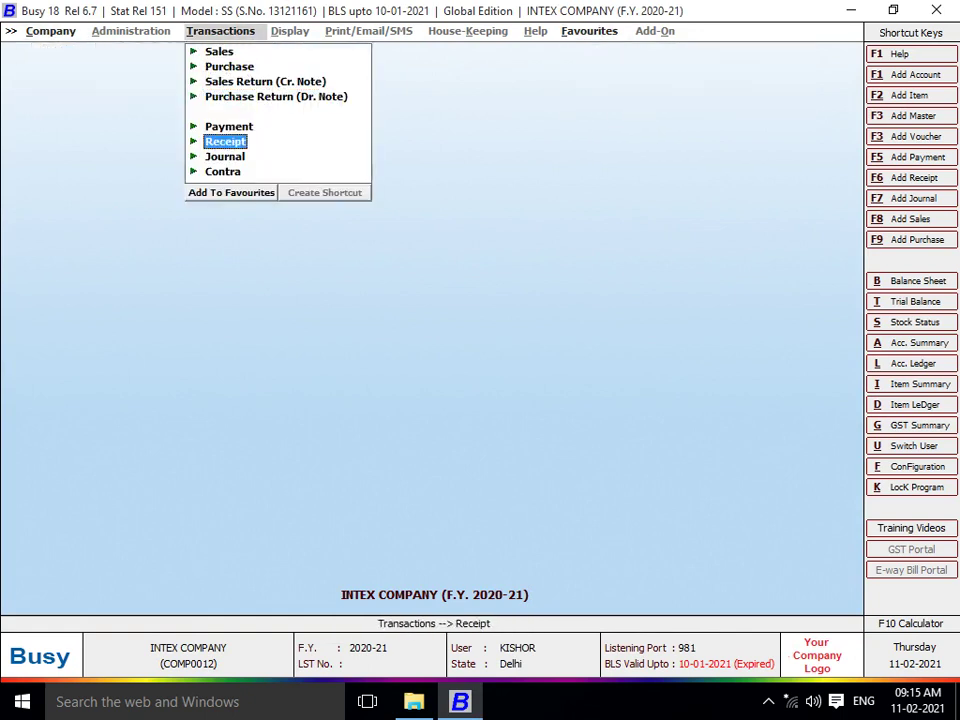
{"action": "key", "text": "Right"}
{"action": "key", "text": "Right"}
{"action": "key", "text": "Right"}
{"action": "key", "text": "Right"}
{"action": "key", "text": "Right"}
{"action": "key", "text": "Right"}
{"action": "key", "text": "Right"}
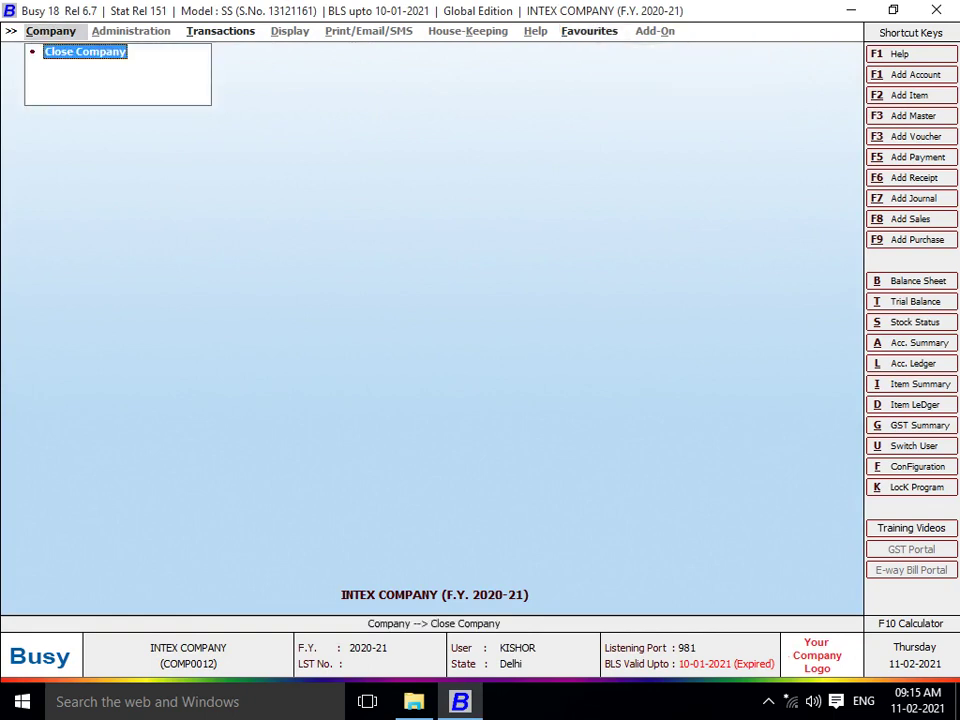
{"action": "key", "text": "Right"}
{"action": "key", "text": "Right"}
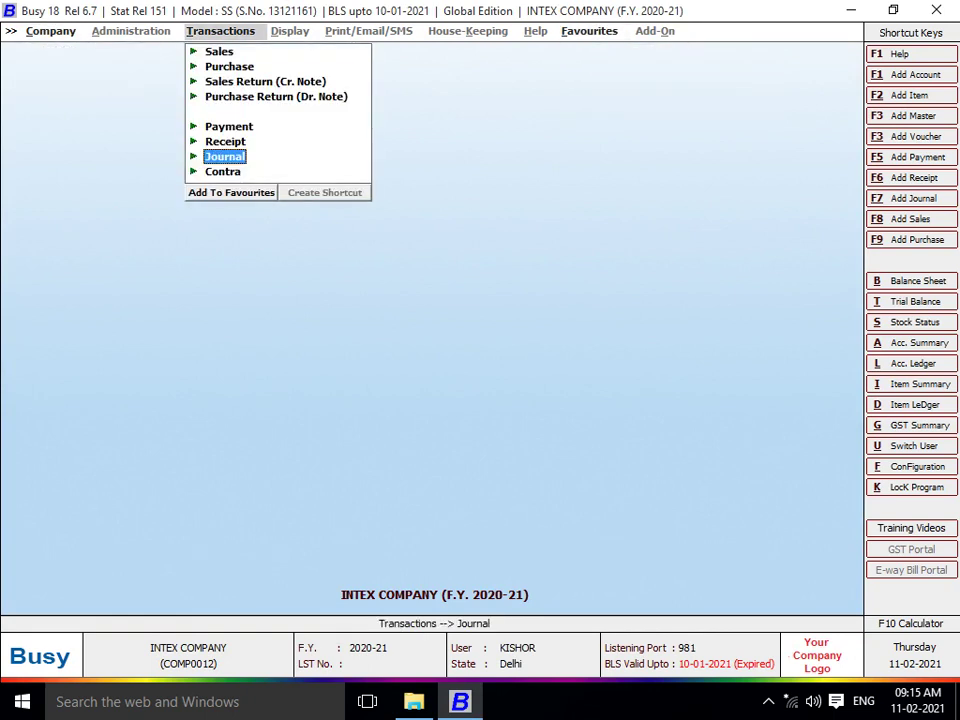
Step: Start a purchase voucher dated 05-04-2020 with voucher number 520, party Busy Infotech Pvt. Ltd. and material centre Main Store
{"action": "key", "text": "Down"}
{"action": "key", "text": "Down"}
{"action": "key", "text": "Down"}
{"action": "key", "text": "Return"}
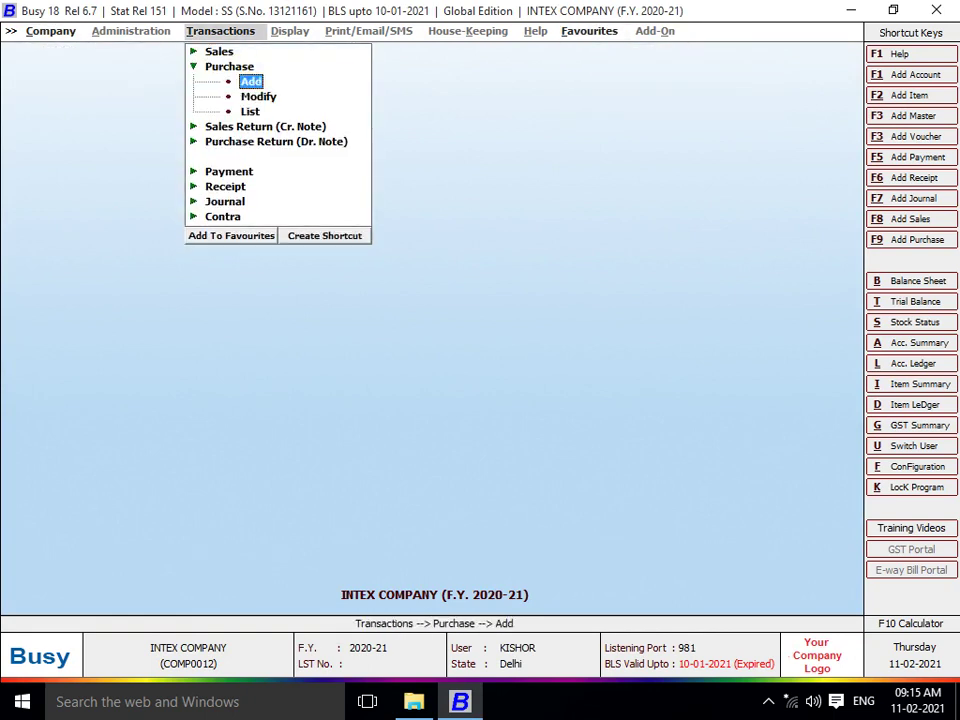
{"action": "key", "text": "Return"}
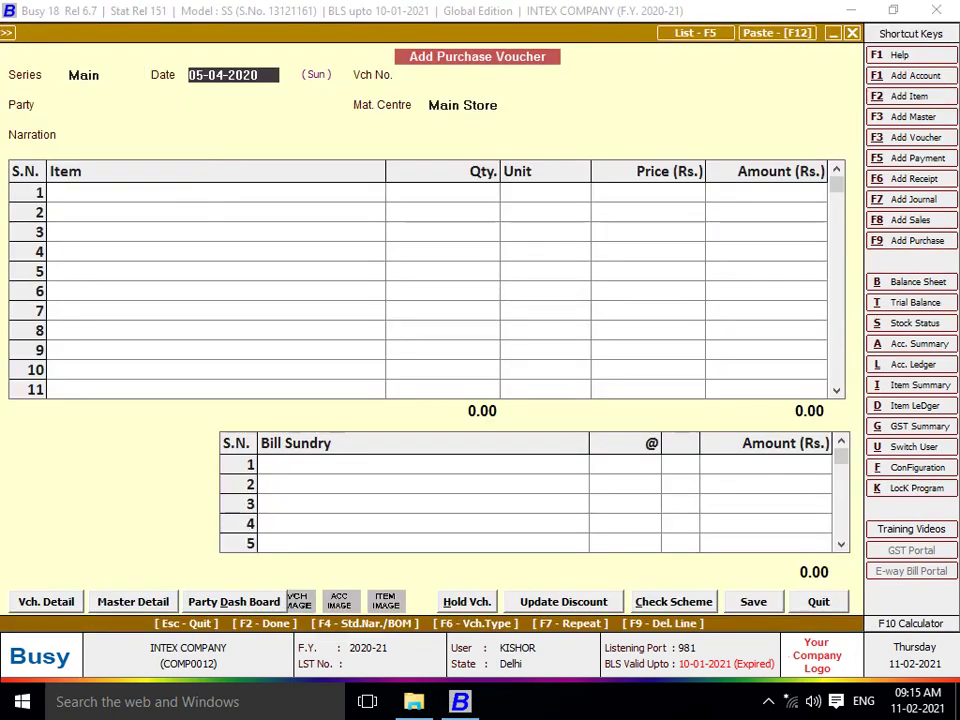
{"action": "key", "text": "Return"}
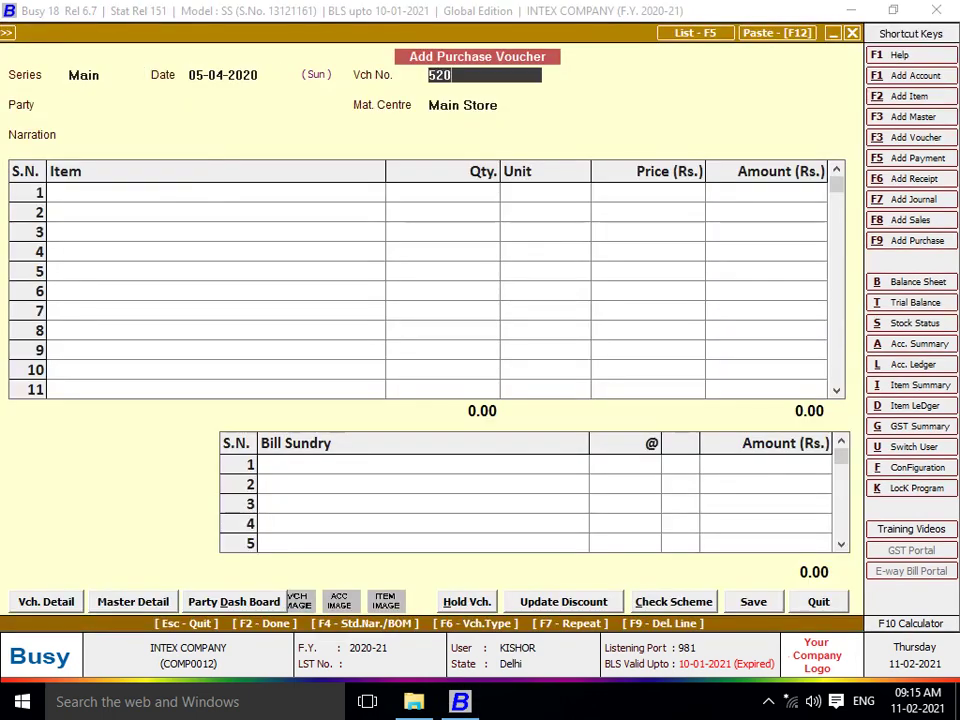
{"action": "key", "text": "Return"}
{"action": "key", "text": "Down"}
{"action": "key", "text": "Down"}
{"action": "key", "text": "Down"}
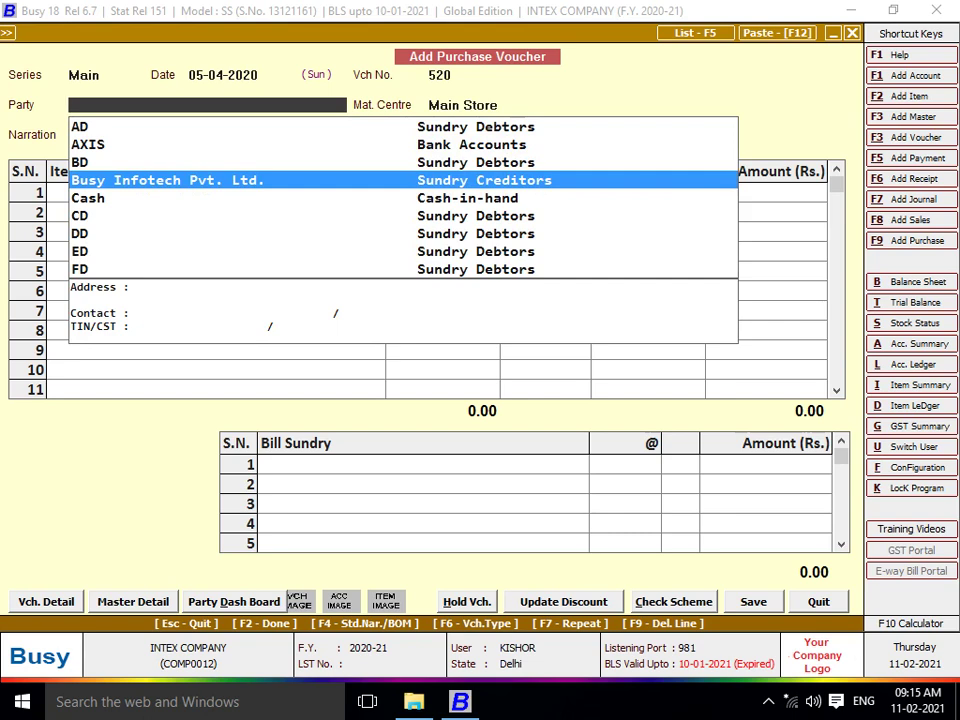
{"action": "key", "text": "Return"}
{"action": "key", "text": "Return"}
Step: Add 100 Pcs. of BUSY-10 at price 400 to the voucher and save it
{"action": "key", "text": "Return"}
{"action": "key", "text": "Return"}
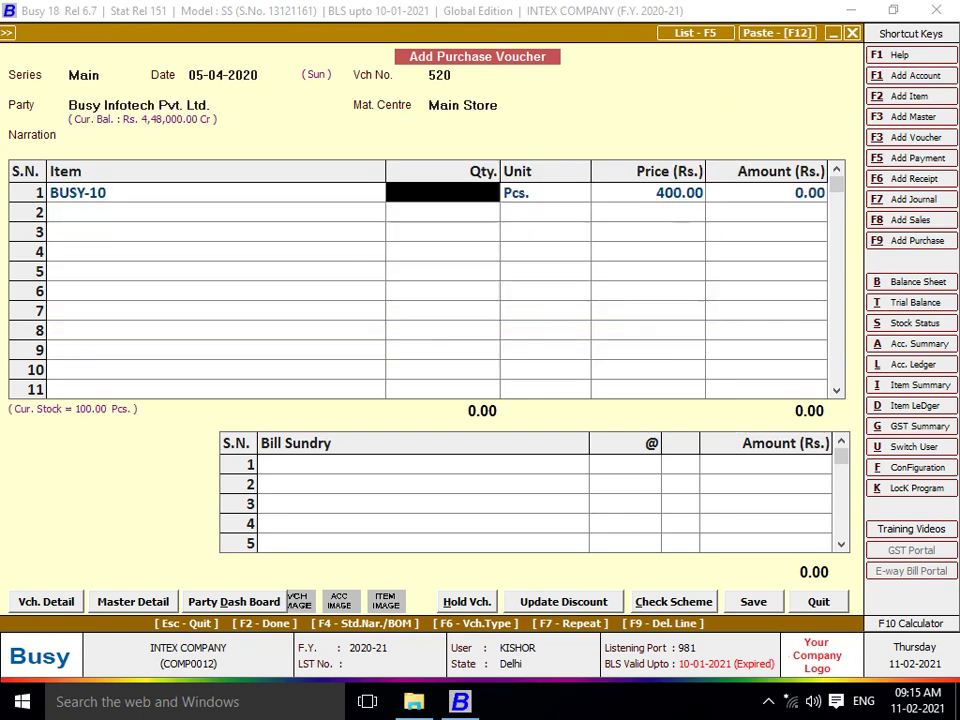
{"action": "type", "text": "100"}
{"action": "key", "text": "Return"}
{"action": "key", "text": "Return"}
{"action": "key", "text": "Return"}
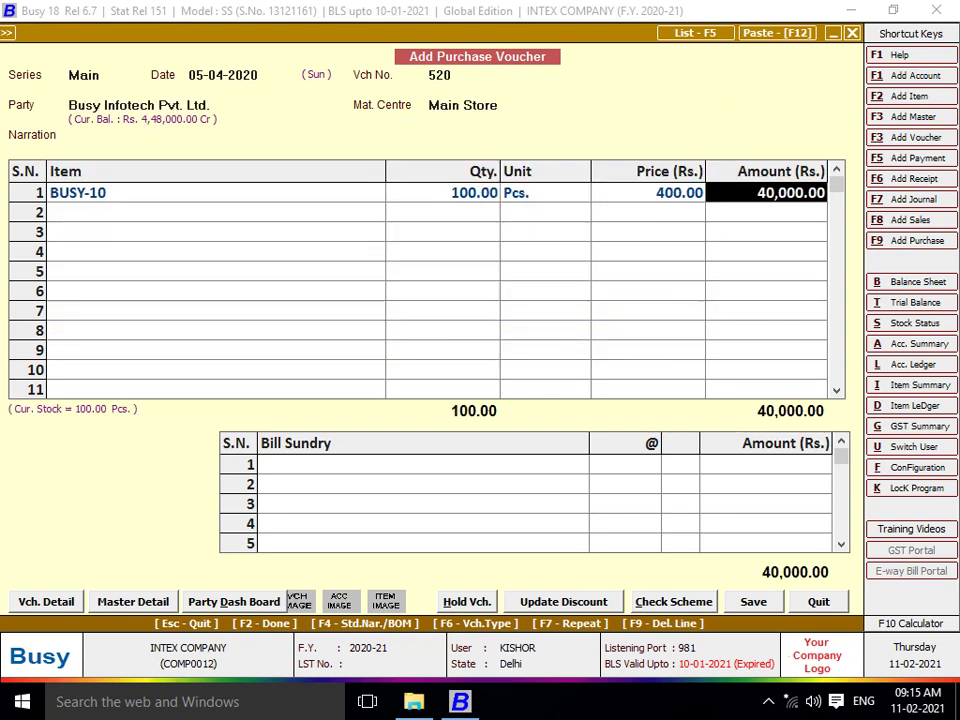
{"action": "key", "text": "Return"}
{"action": "key", "text": "Return"}
{"action": "key", "text": "Return"}
{"action": "key", "text": "Return"}
{"action": "key", "text": "Return"}
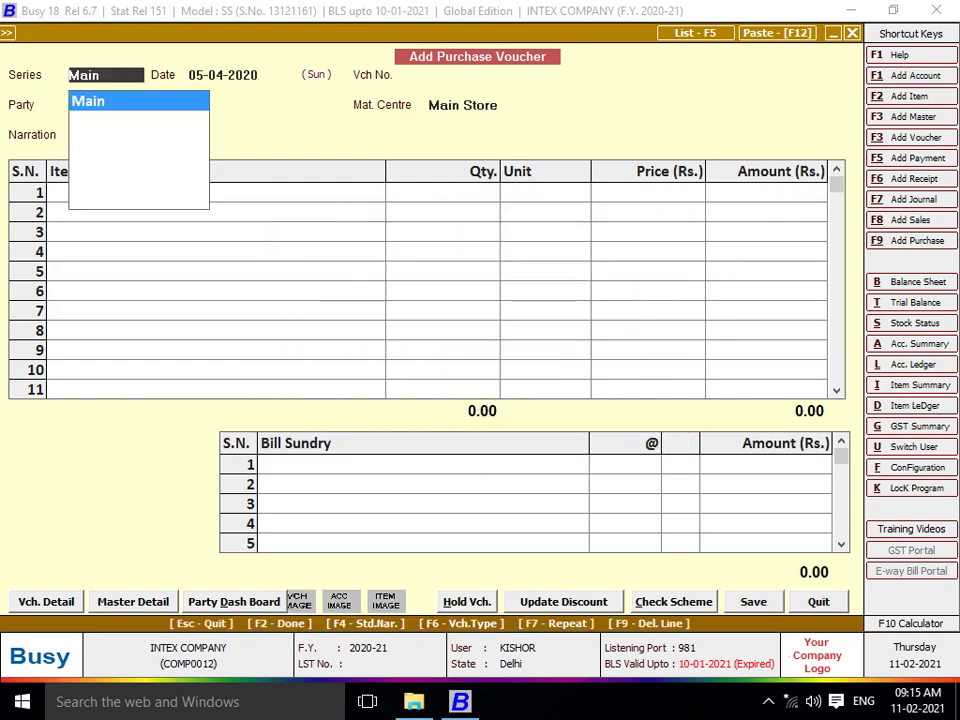
{"action": "key", "text": "Escape"}
{"action": "key", "text": "Escape"}
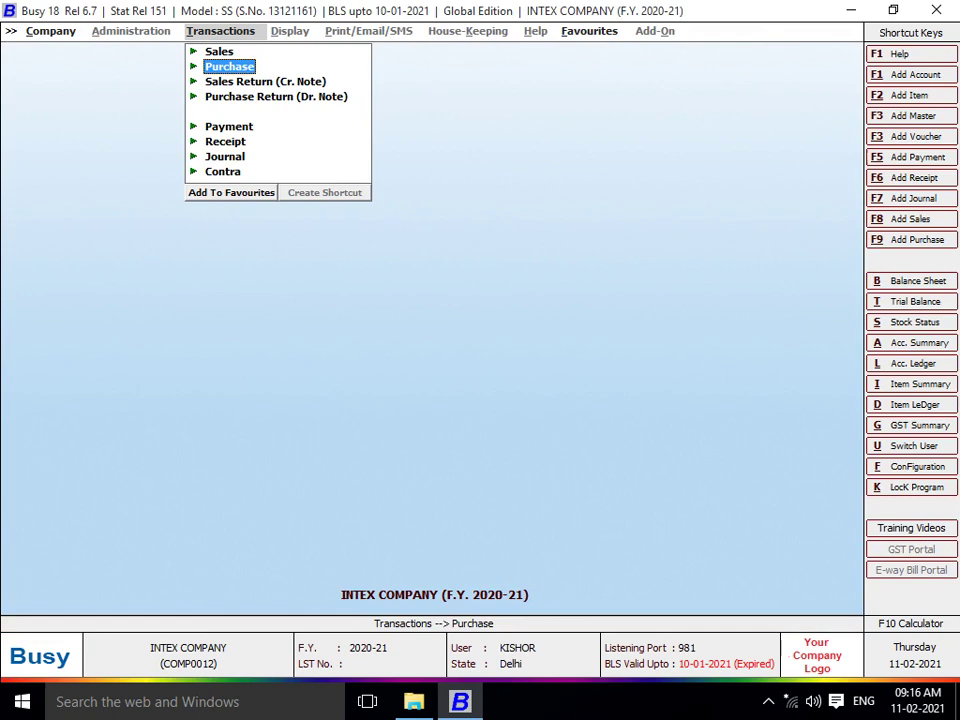
Step: Close the restricted user's session and select INTEX COMPANY again for login
{"action": "key", "text": "Left"}
{"action": "key", "text": "Left"}
{"action": "key", "text": "Return"}
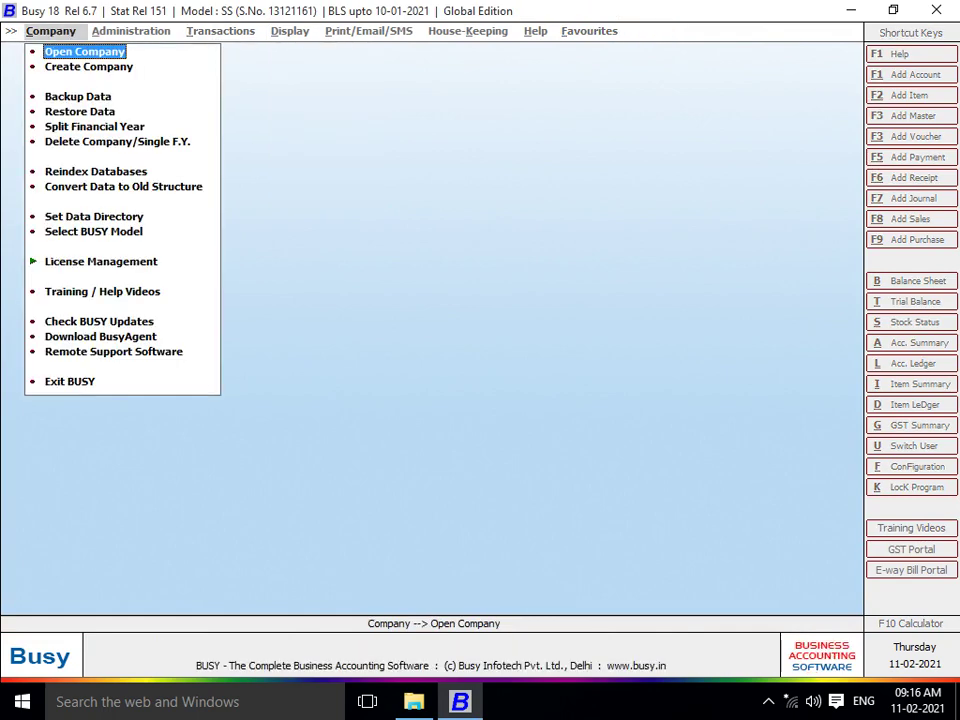
{"action": "key", "text": "Return"}
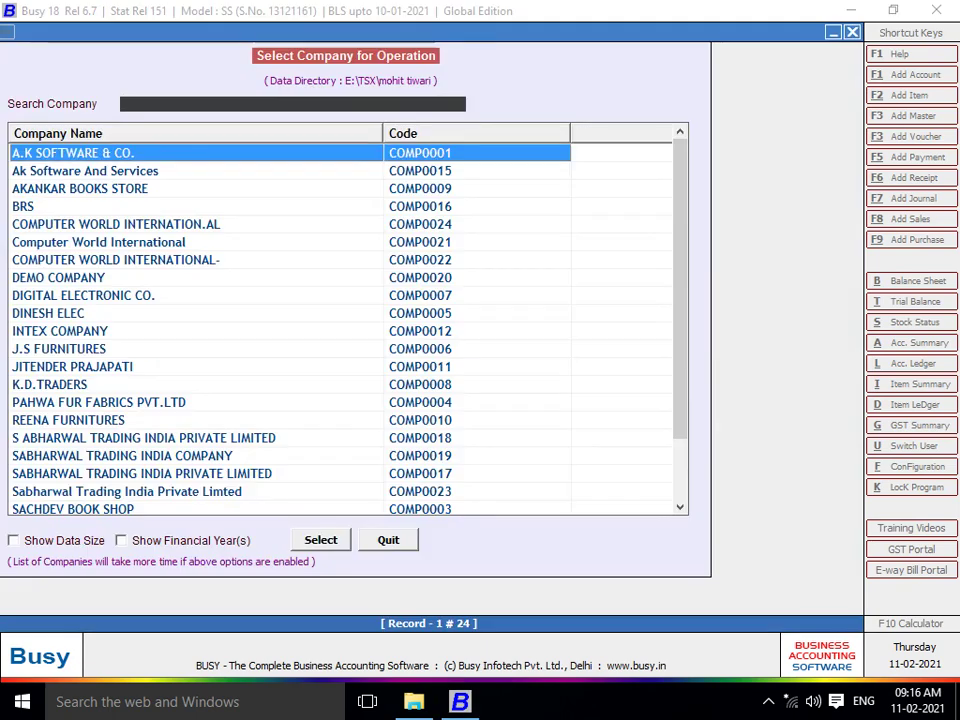
{"action": "key", "text": "Down"}
{"action": "key", "text": "Down"}
{"action": "key", "text": "Down"}
{"action": "key", "text": "Down"}
{"action": "key", "text": "Down"}
{"action": "key", "text": "Down"}
{"action": "key", "text": "Down"}
{"action": "key", "text": "Down"}
{"action": "key", "text": "Down"}
{"action": "key", "text": "Down"}
{"action": "key", "text": "Return"}
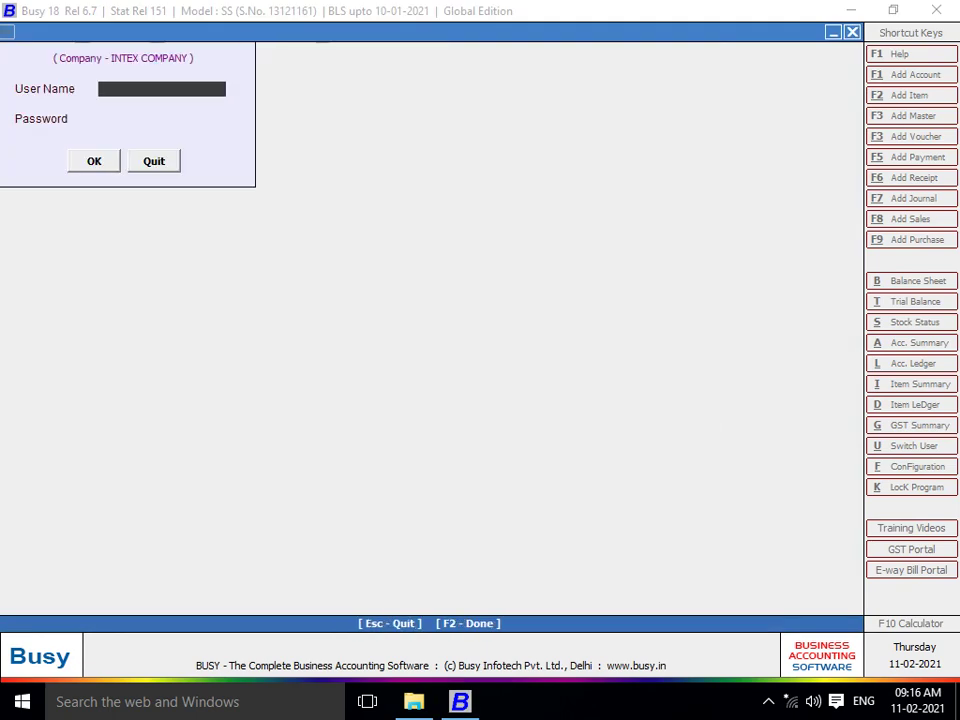
Step: Log in to INTEX COMPANY with the user account that has full menu rights
{"action": "key", "text": "Return"}
{"action": "key", "text": "Return"}
{"action": "key", "text": "Return"}
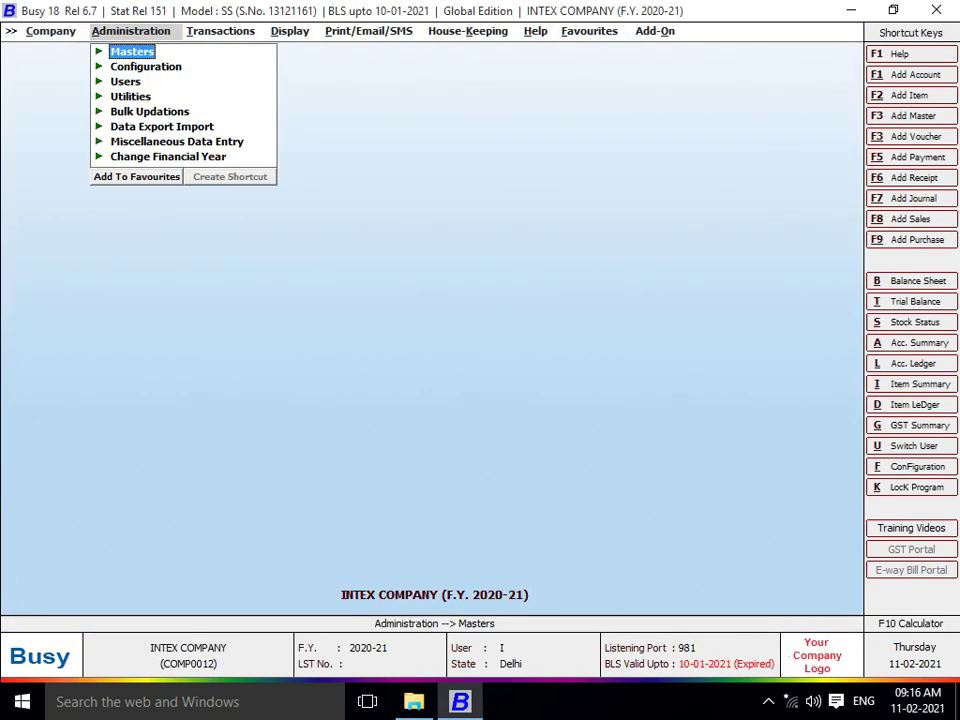
Step: Open the General features configuration and set Maintain Data Checklist to Y
{"action": "key", "text": "Down"}
{"action": "key", "text": "Return"}
{"action": "key", "text": "Return"}
{"action": "key", "text": "Down"}
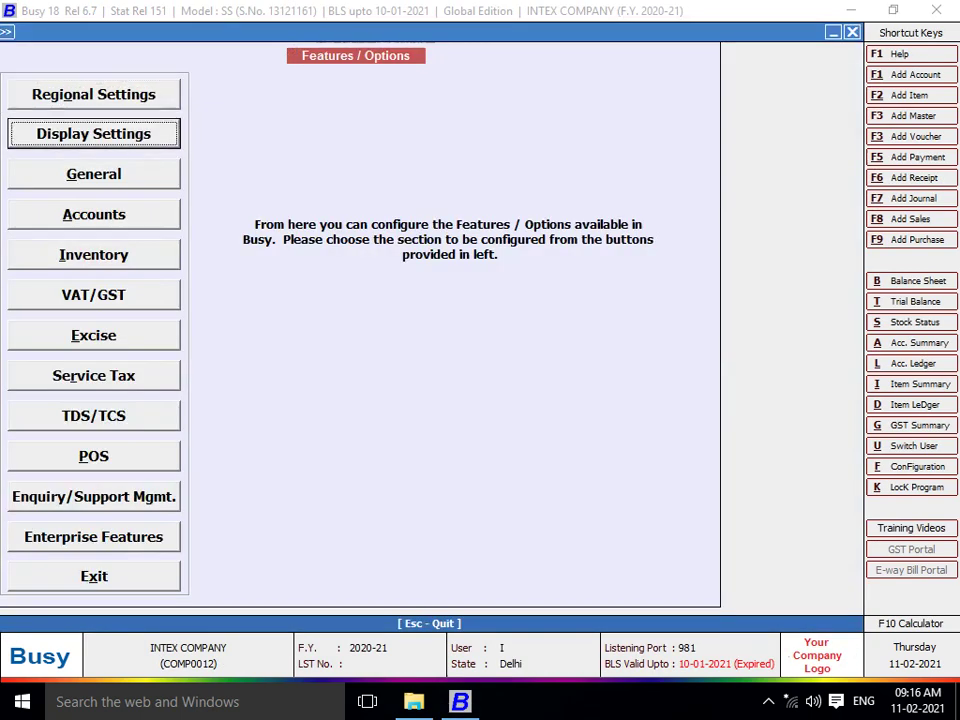
{"action": "key", "text": "Down"}
{"action": "key", "text": "Return"}
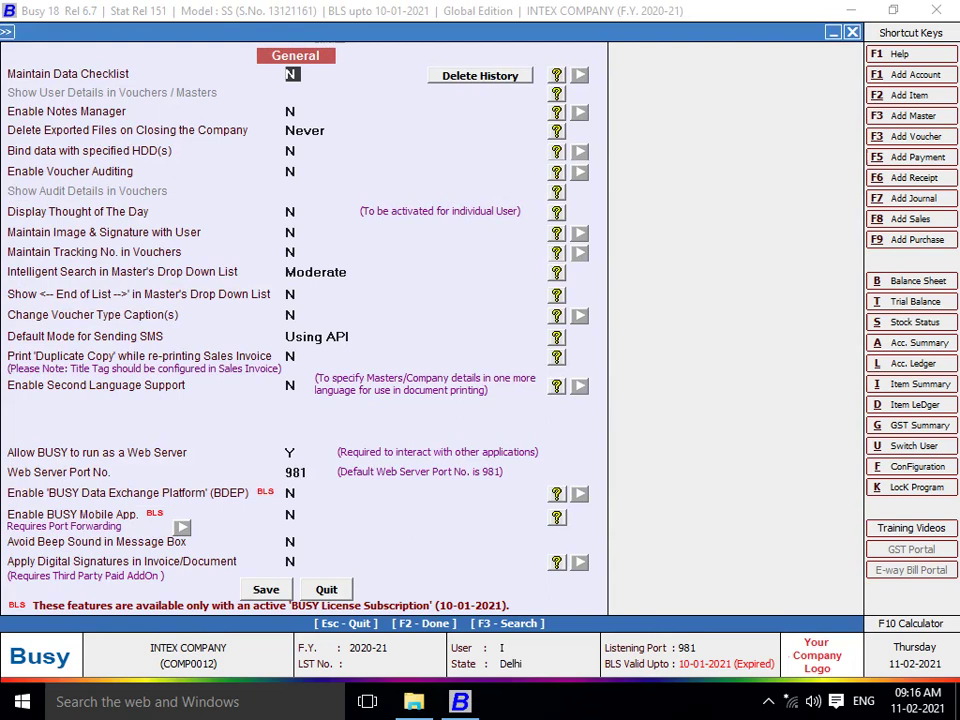
{"action": "key", "text": "y"}
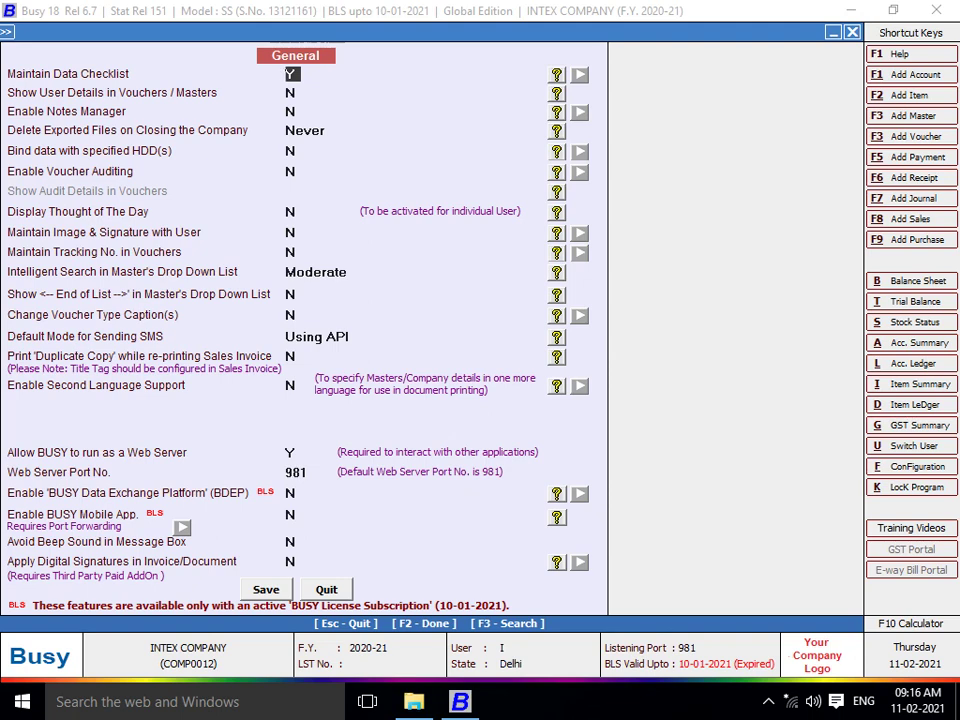
Step: Set Show User Details in Vouchers / Masters to Y and save the General features configuration
{"action": "key", "text": "Return"}
{"action": "type", "text": "Y"}
{"action": "left_click", "coordinate": [768, 701]}
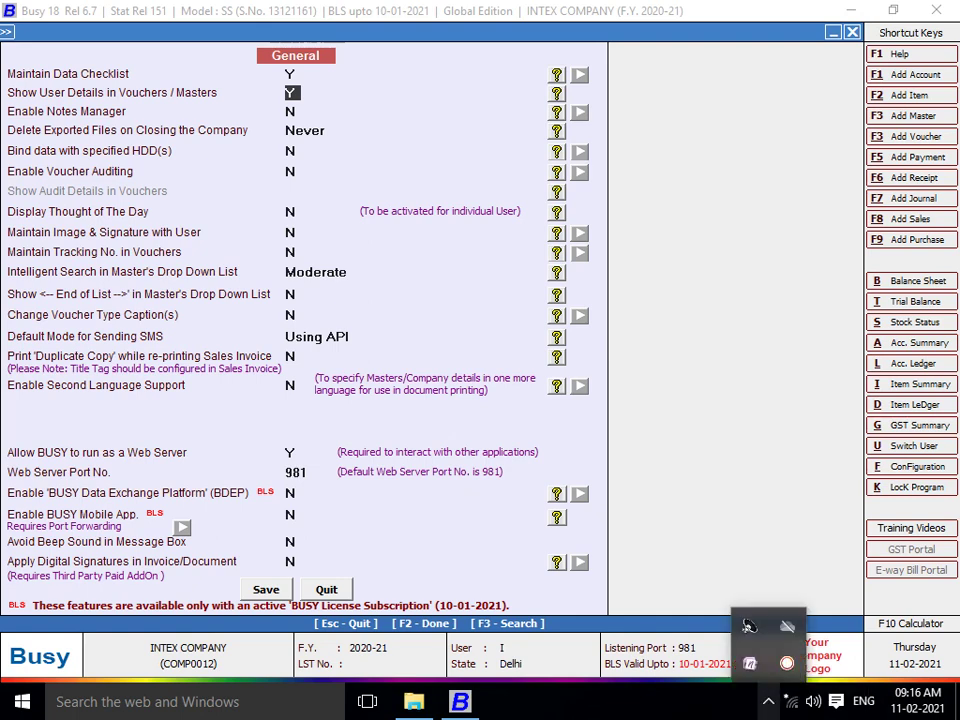
{"action": "left_click", "coordinate": [787, 663]}
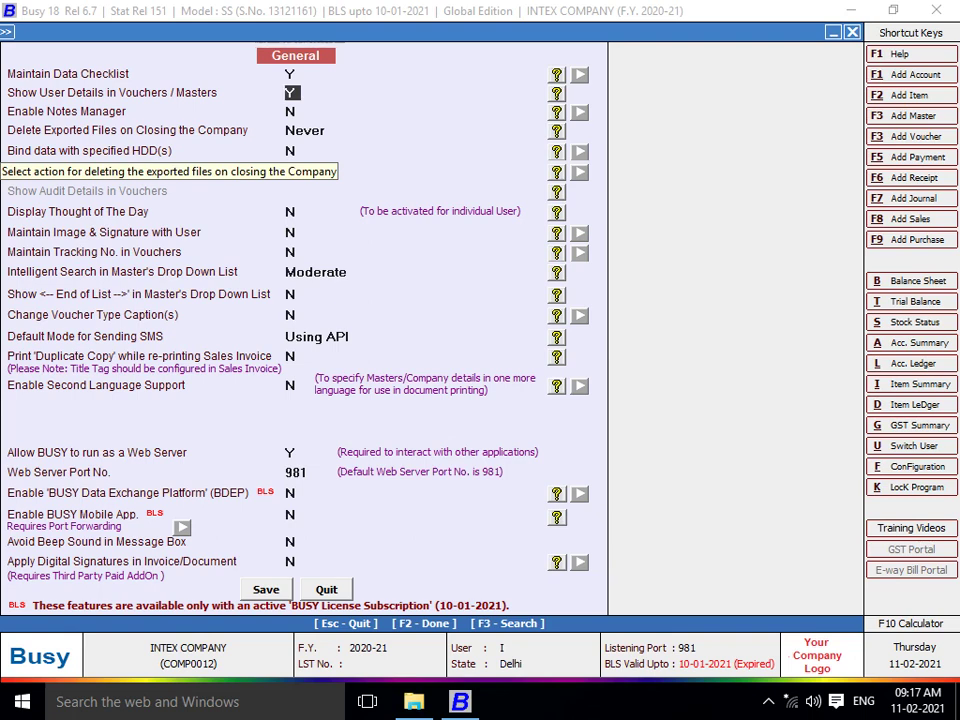
{"action": "key", "text": "Return"}
{"action": "key", "text": "Return"}
{"action": "key", "text": "F2"}
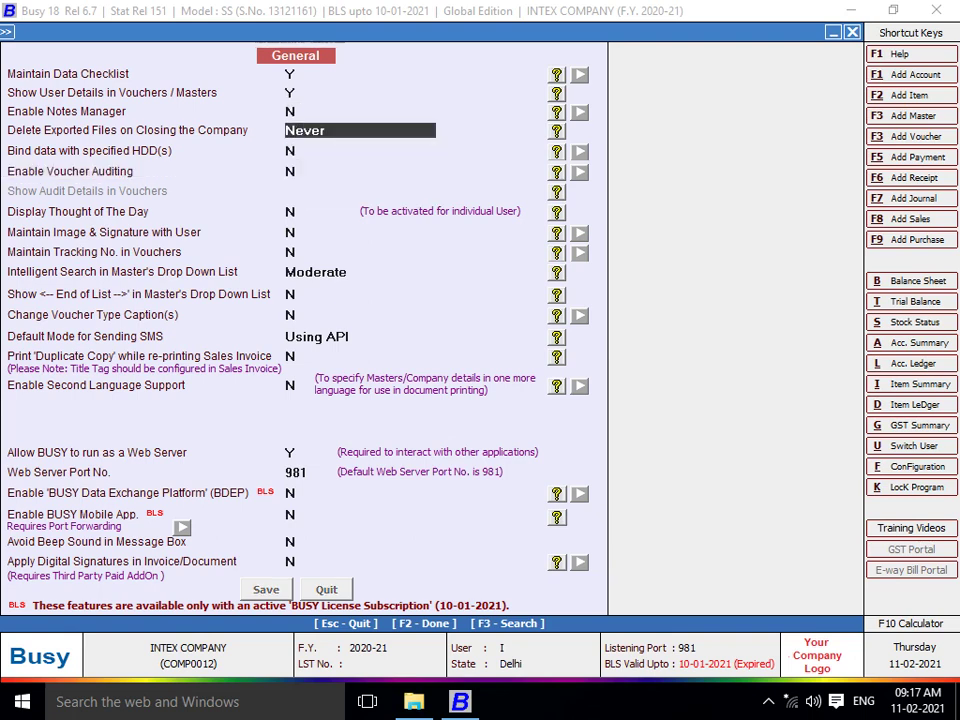
{"action": "key", "text": "Escape"}
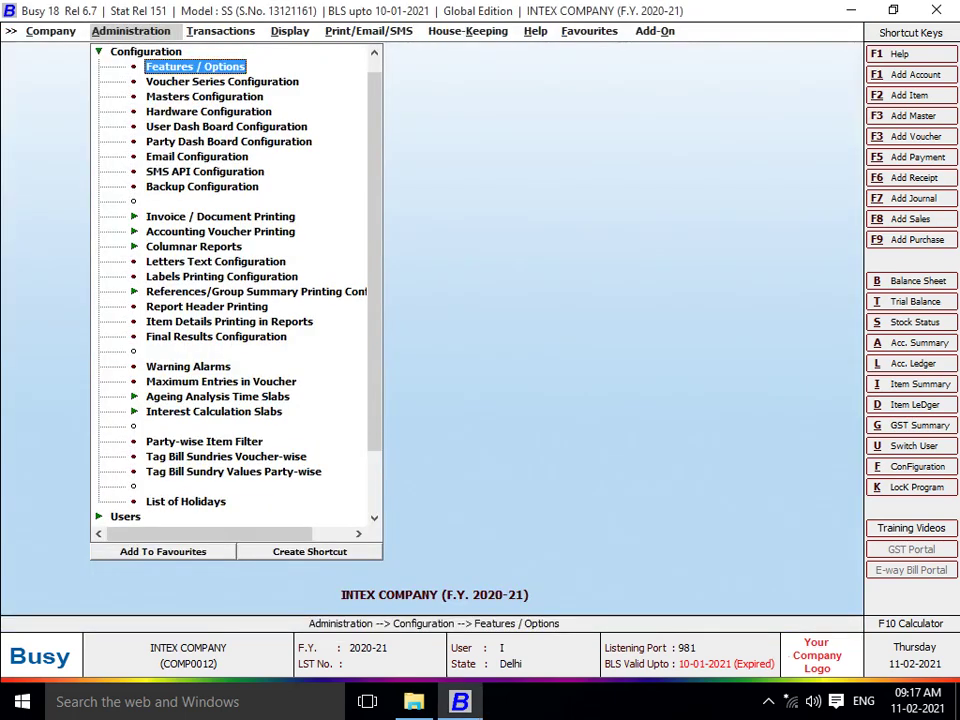
Step: Open the Check List report options from the display reports
{"action": "key", "text": "Right"}
{"action": "key", "text": "Down"}
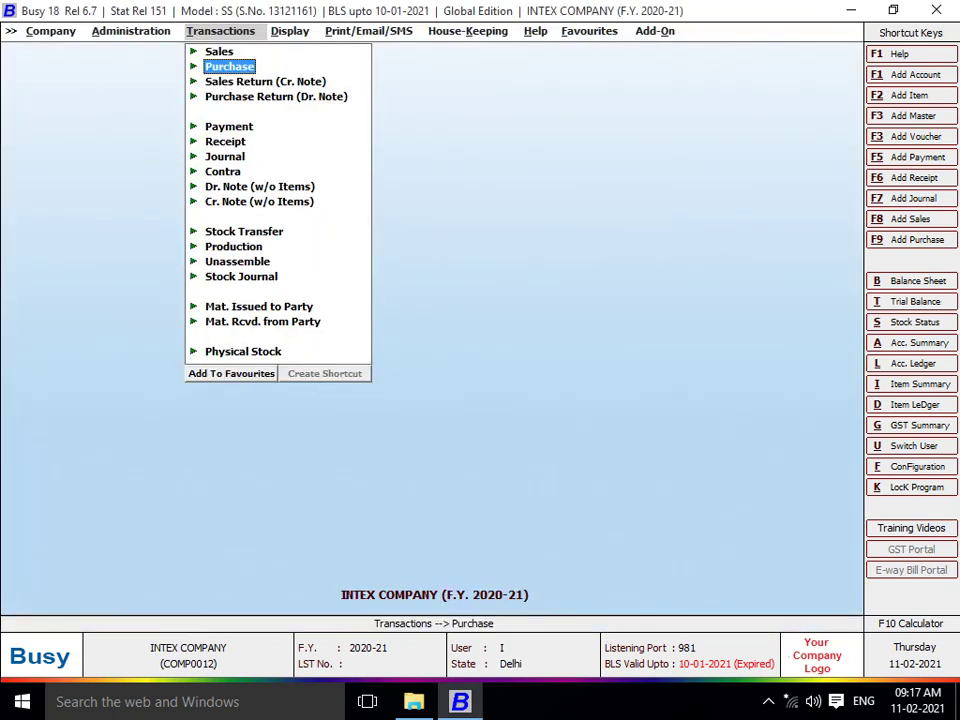
{"action": "key", "text": "Right"}
{"action": "key", "text": "Down"}
{"action": "key", "text": "Down"}
{"action": "key", "text": "Down"}
{"action": "key", "text": "Down"}
{"action": "key", "text": "Down"}
{"action": "key", "text": "Down"}
{"action": "key", "text": "Down"}
{"action": "key", "text": "Down"}
{"action": "key", "text": "Down"}
{"action": "key", "text": "Down"}
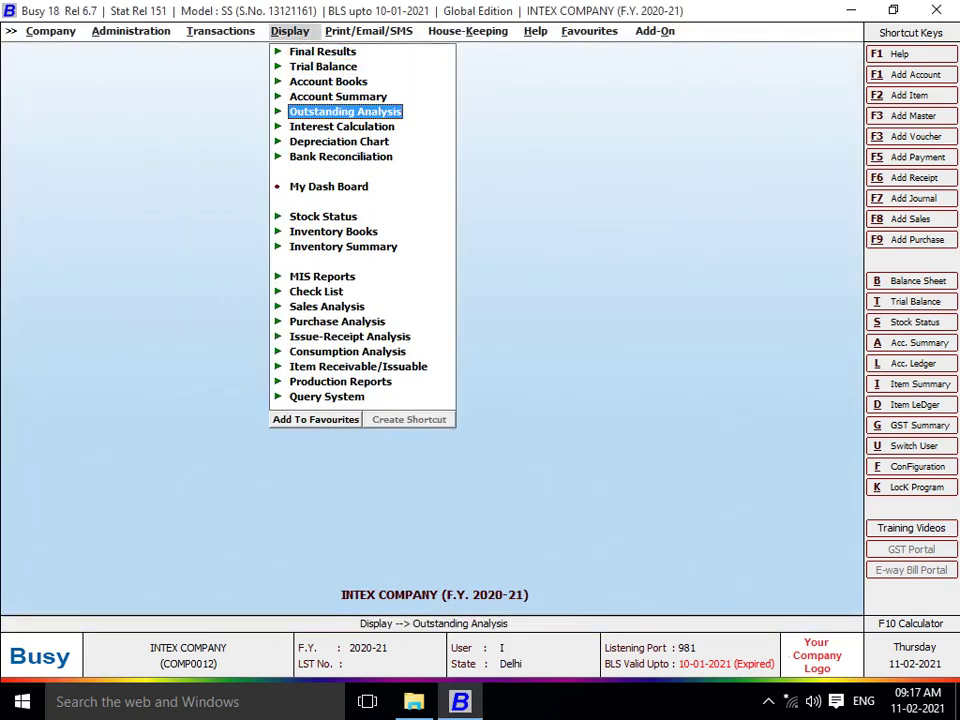
{"action": "key", "text": "Down"}
{"action": "key", "text": "Down"}
{"action": "key", "text": "Down"}
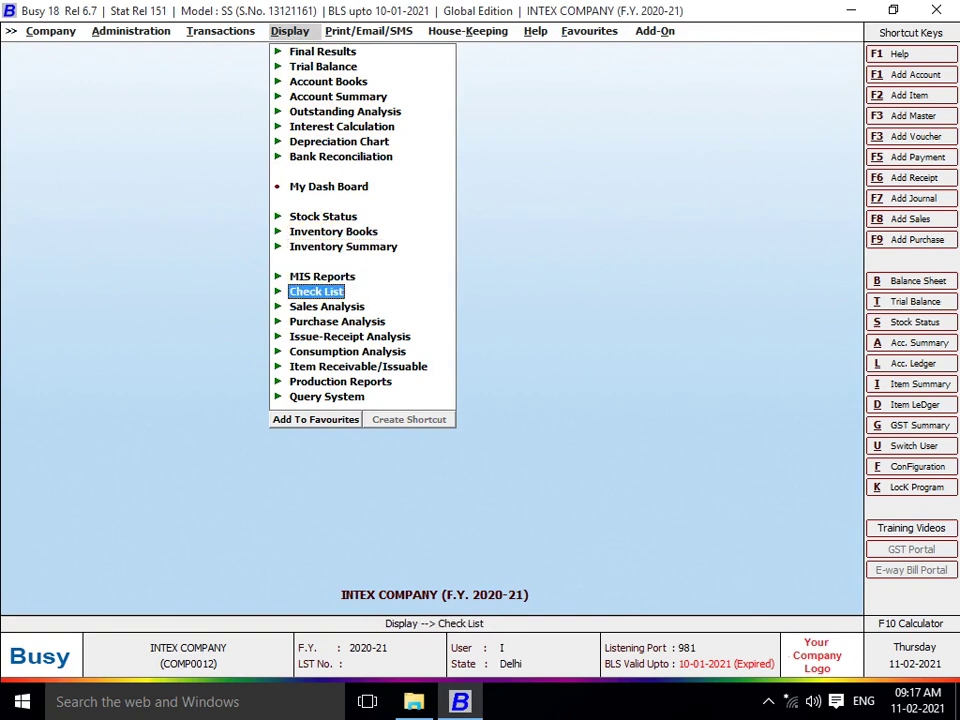
{"action": "key", "text": "Return"}
{"action": "key", "text": "Down"}
{"action": "key", "text": "Down"}
{"action": "key", "text": "Return"}
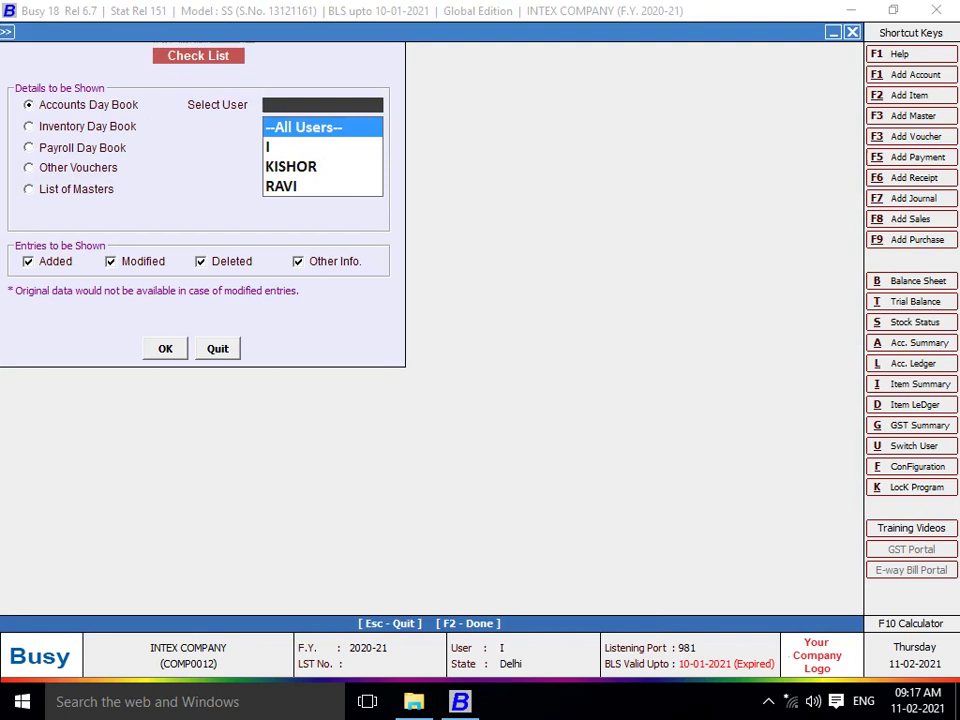
Step: View the Accounts Day Book check list for 11-02-2021 for the second-to-last user in the list, including all entry types
{"action": "key", "text": "Down"}
{"action": "key", "text": "Down"}
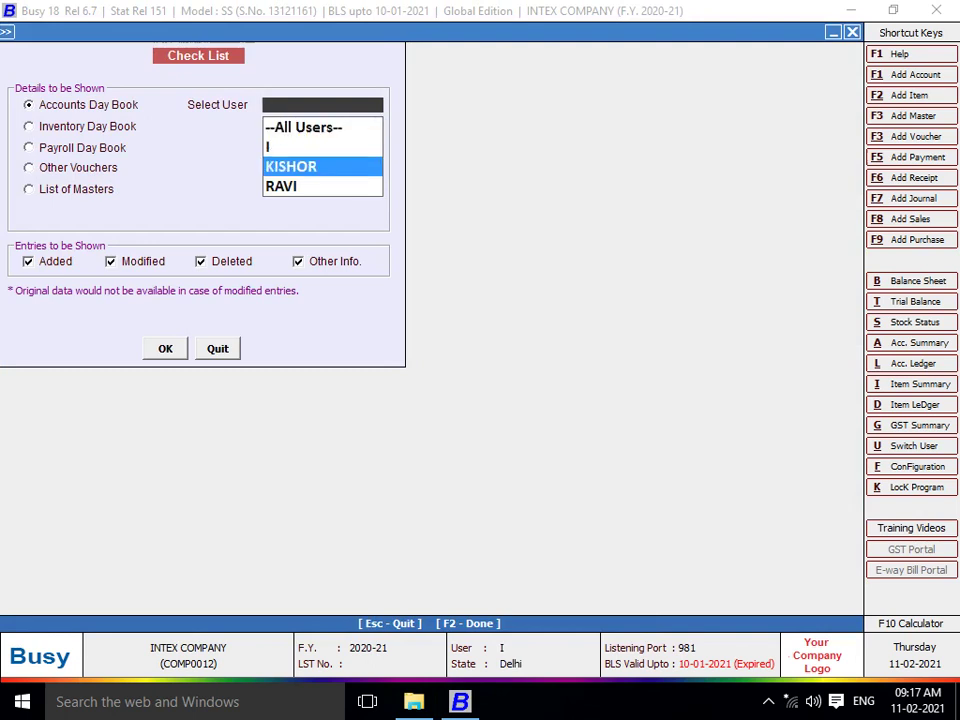
{"action": "key", "text": "Return"}
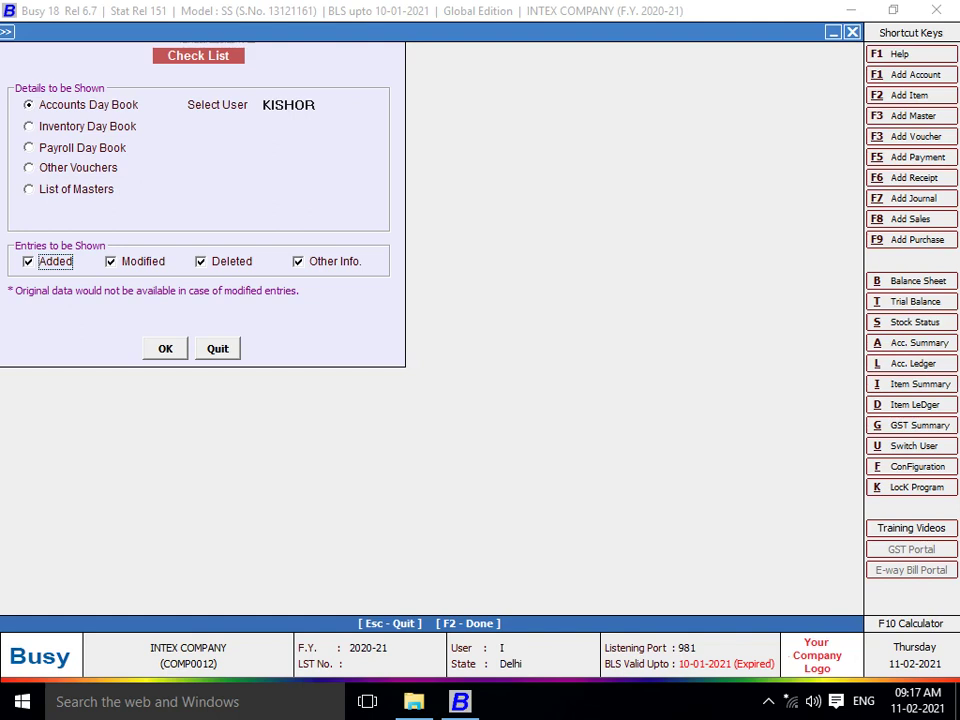
{"action": "key", "text": "Return"}
{"action": "key", "text": "Return"}
{"action": "key", "text": "Return"}
{"action": "key", "text": "Return"}
{"action": "key", "text": "Return"}
{"action": "key", "text": "Return"}
{"action": "key", "text": "Return"}
{"action": "key", "text": "Return"}
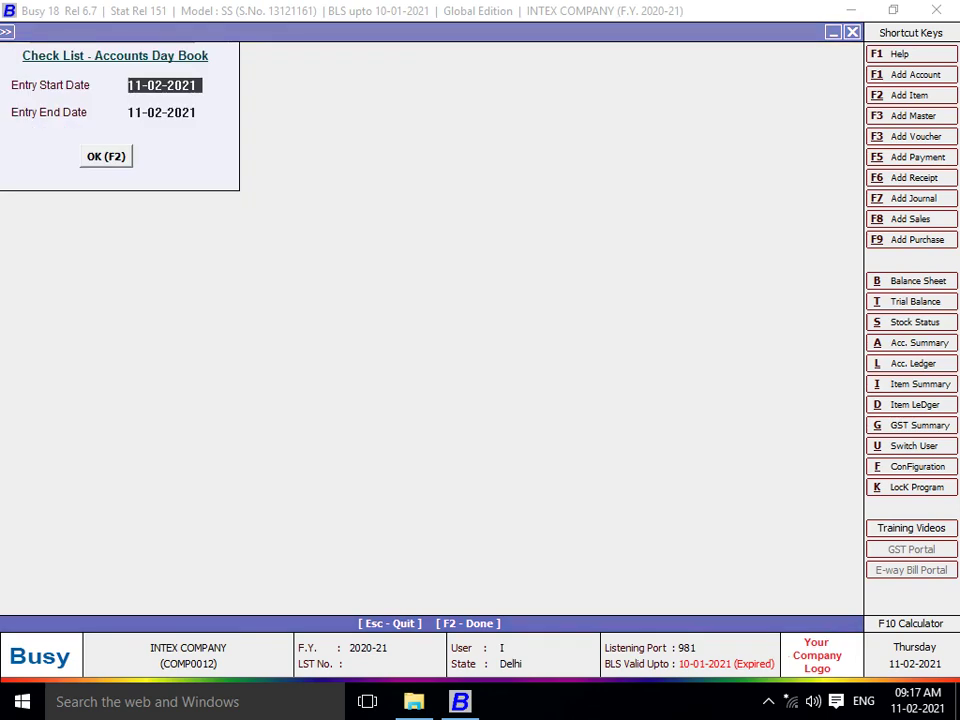
{"action": "key", "text": "F2"}
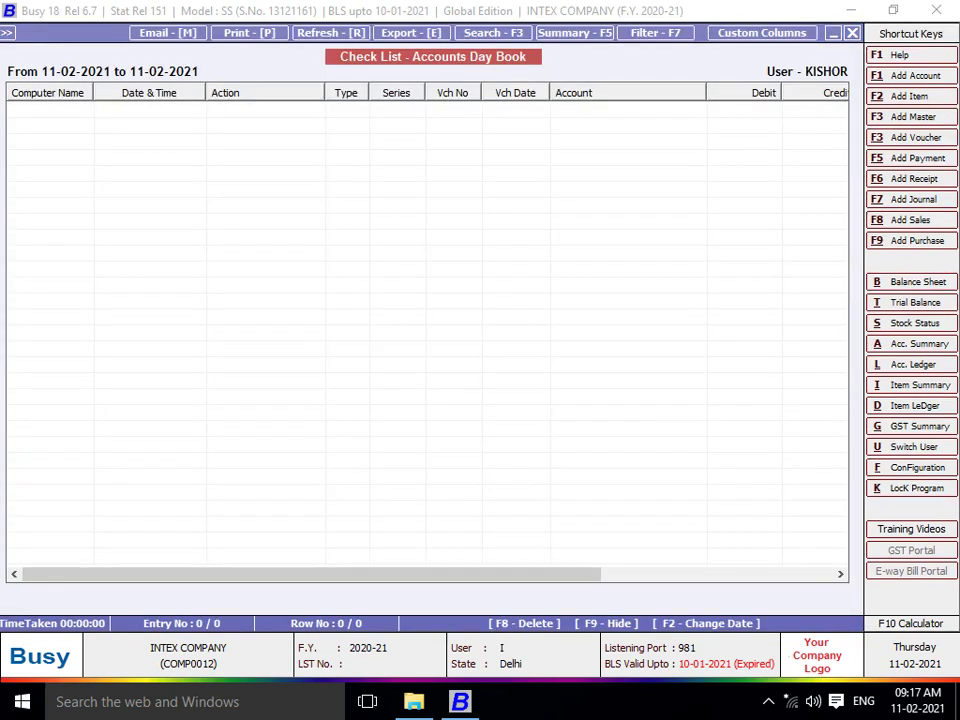
{"action": "key", "text": "Escape"}
{"action": "key", "text": "Escape"}
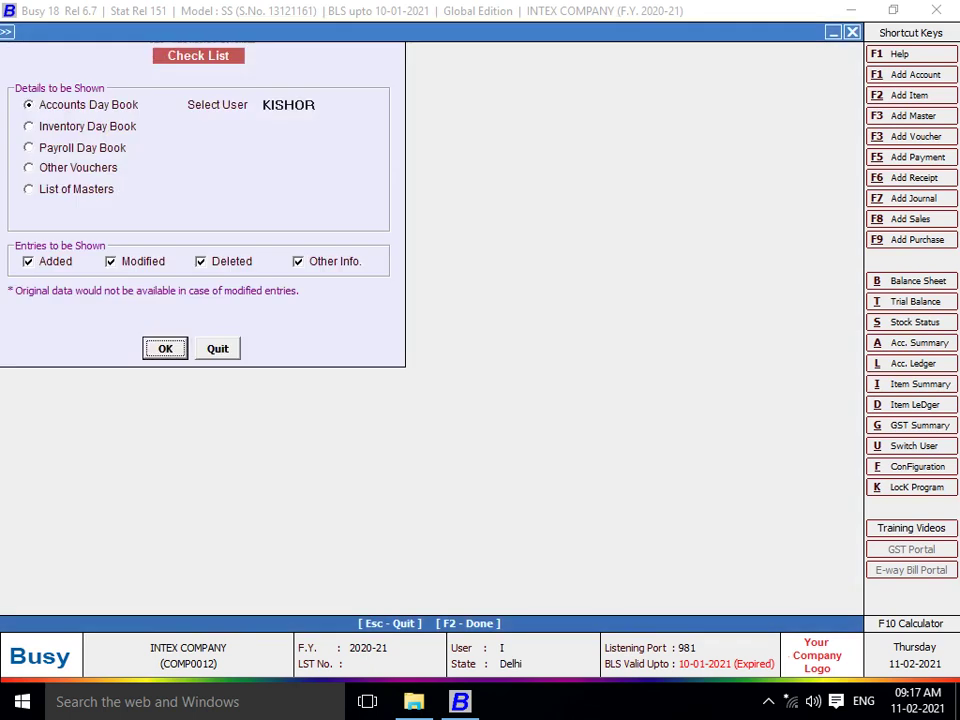
Step: View the same-day Accounts Day Book check list for the last user in the list and close the report
{"action": "left_click", "coordinate": [322, 105]}
{"action": "key", "text": "Down"}
{"action": "key", "text": "Return"}
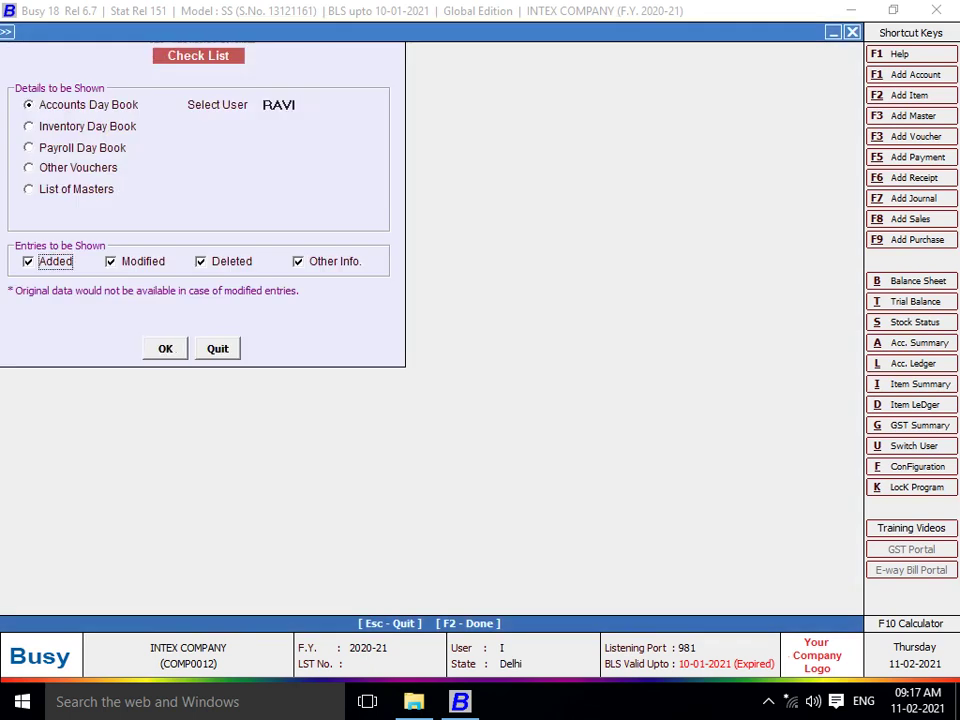
{"action": "key", "text": "Return"}
{"action": "key", "text": "F2"}
{"action": "key", "text": "Return"}
{"action": "key", "text": "Return"}
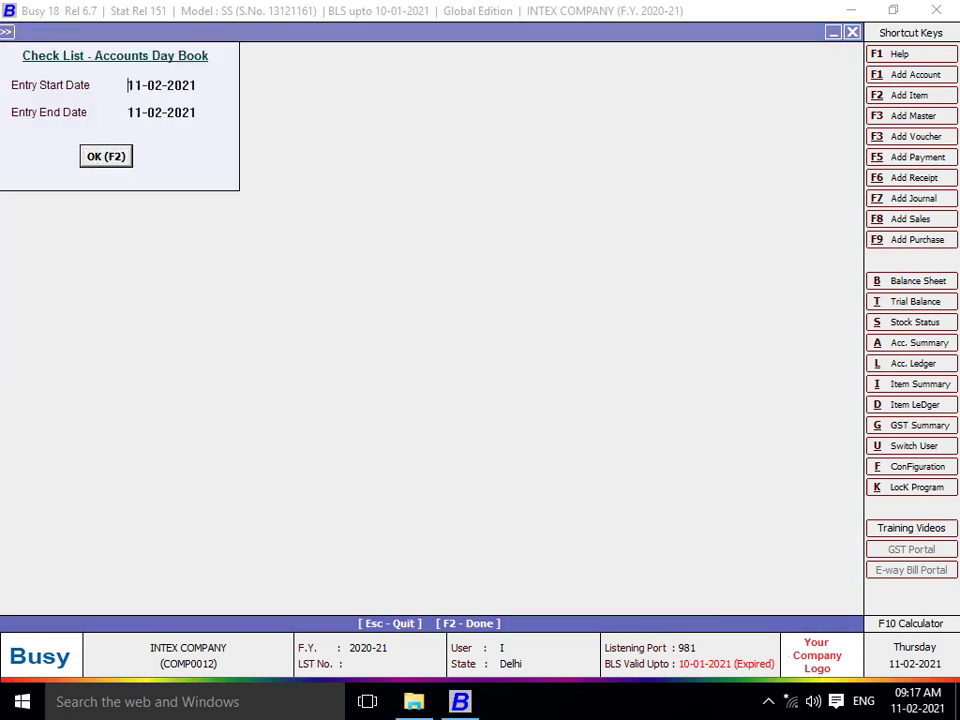
{"action": "key", "text": "Return"}
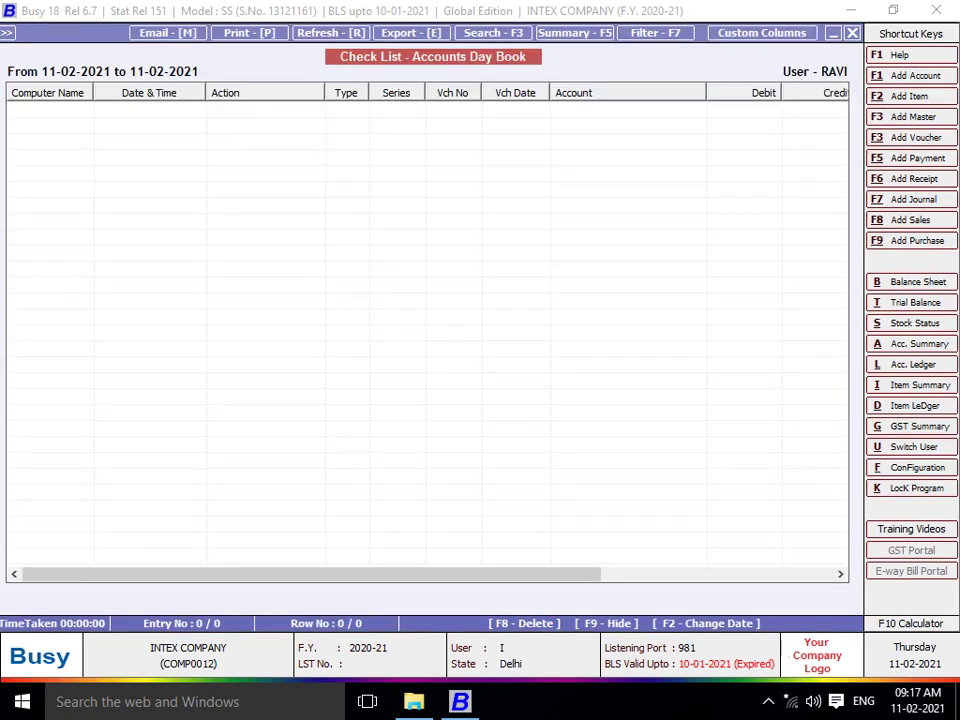
{"action": "key", "text": "Escape"}
{"action": "key", "text": "Escape"}
{"action": "key", "text": "Escape"}
{"action": "key", "text": "Escape"}
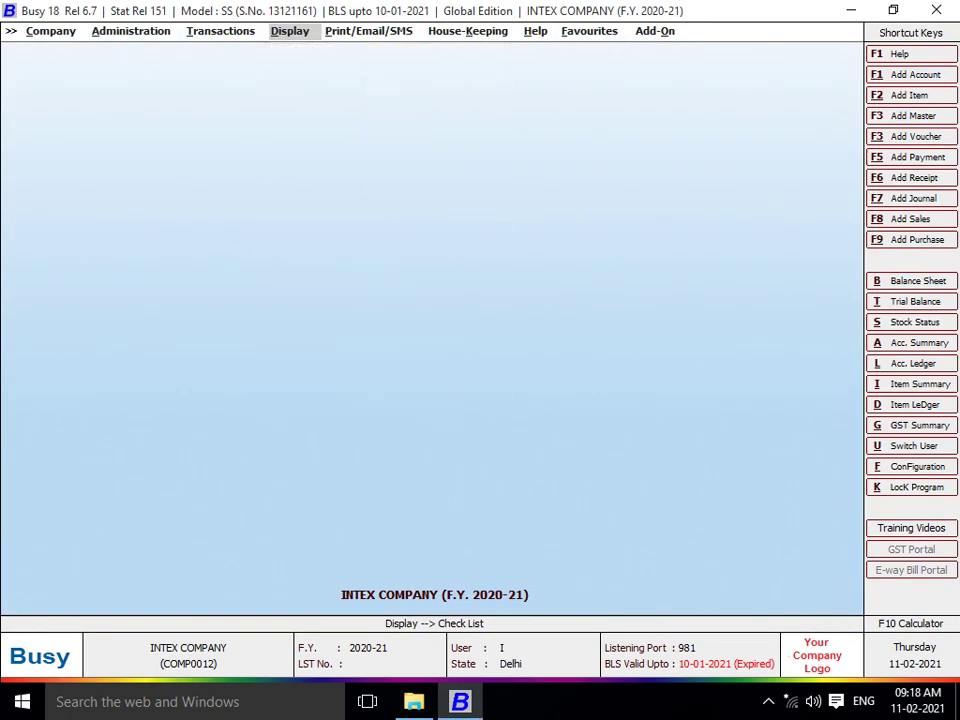
Step: Close the full-rights user's company session and reselect INTEX COMPANY for login
{"action": "key", "text": "Left"}
{"action": "key", "text": "Left"}
{"action": "key", "text": "Left"}
{"action": "key", "text": "Return"}
{"action": "key", "text": "Return"}
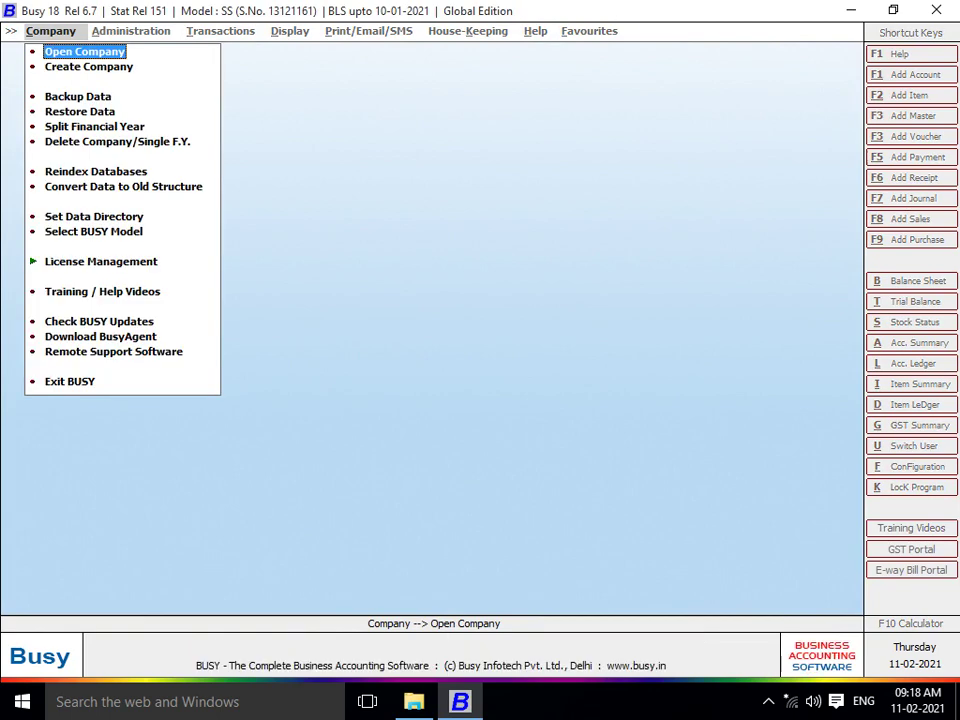
{"action": "key", "text": "Return"}
{"action": "key", "text": "Down"}
{"action": "key", "text": "Down"}
{"action": "key", "text": "Down"}
{"action": "key", "text": "Down"}
{"action": "key", "text": "Down"}
{"action": "key", "text": "Down"}
{"action": "key", "text": "Down"}
{"action": "key", "text": "Down"}
{"action": "key", "text": "Down"}
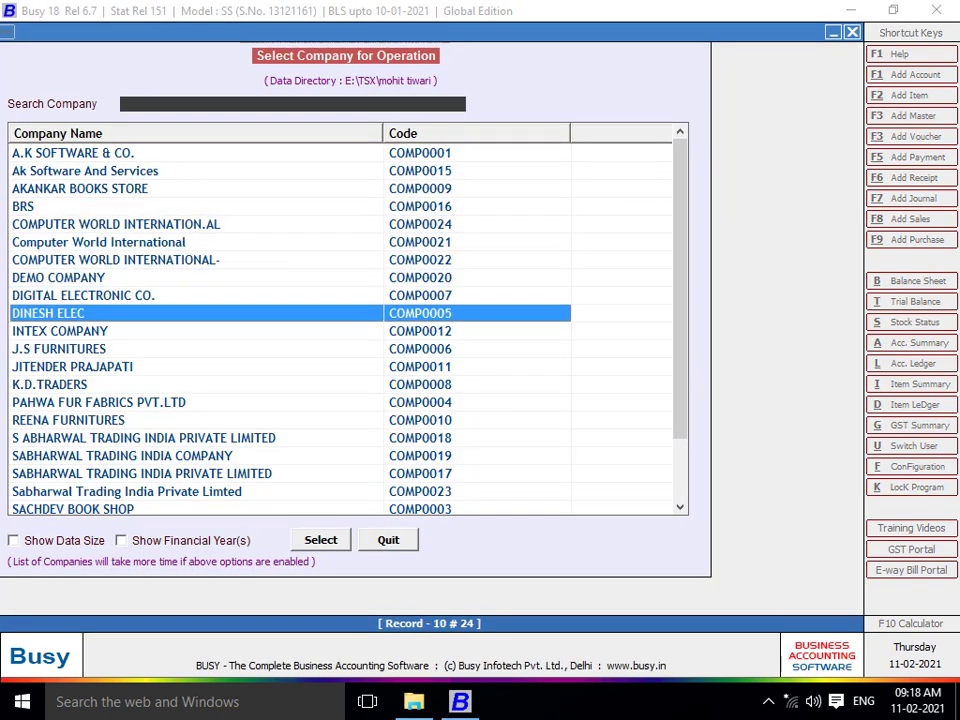
{"action": "key", "text": "Down"}
{"action": "key", "text": "Down"}
{"action": "key", "text": "Up"}
{"action": "key", "text": "Return"}
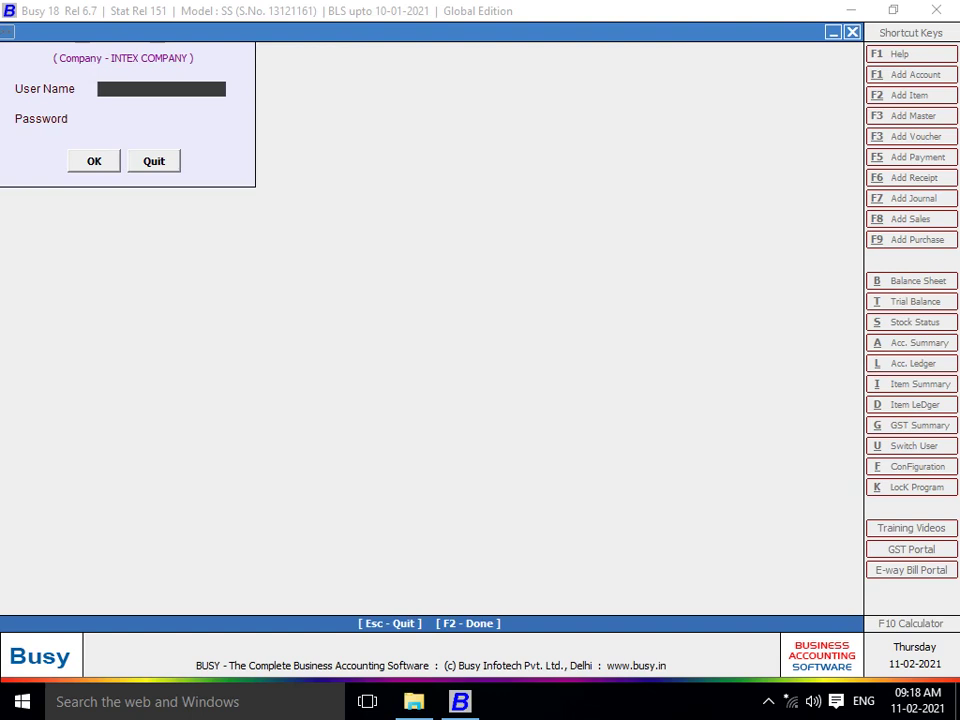
Step: Log in to INTEX COMPANY by entering the restricted user's name and account password
{"action": "type", "text": "RAVI"}
{"action": "key", "text": "Return"}
{"action": "type", "text": "**"}
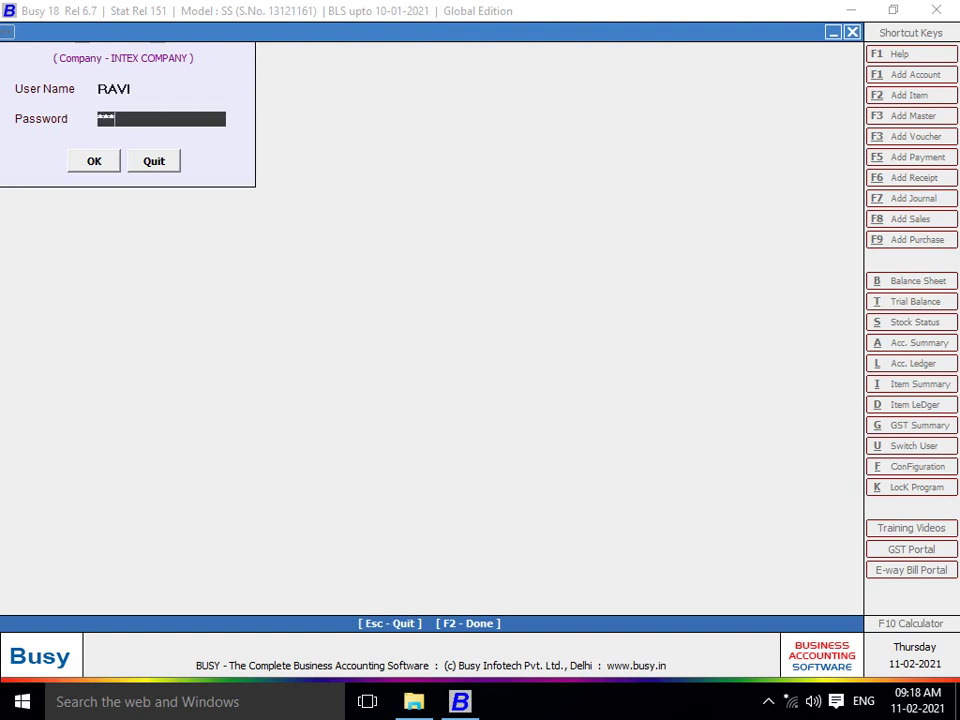
{"action": "key", "text": "Return"}
{"action": "key", "text": "Return"}
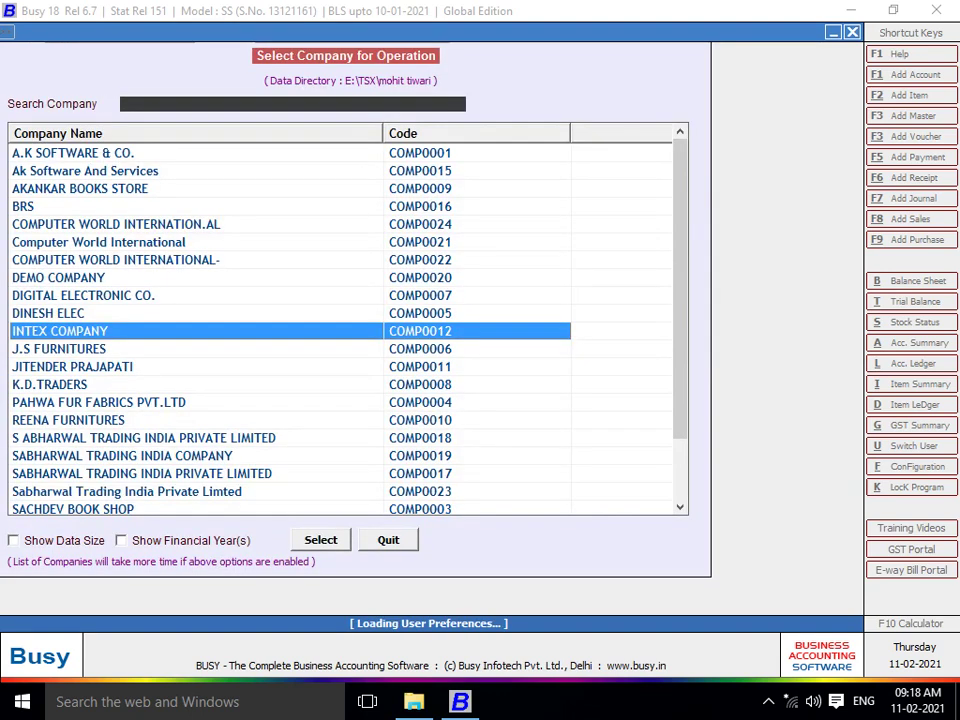
Step: Start a new purchase voucher in the Main series dated 05-04-2020
{"action": "key", "text": "Right"}
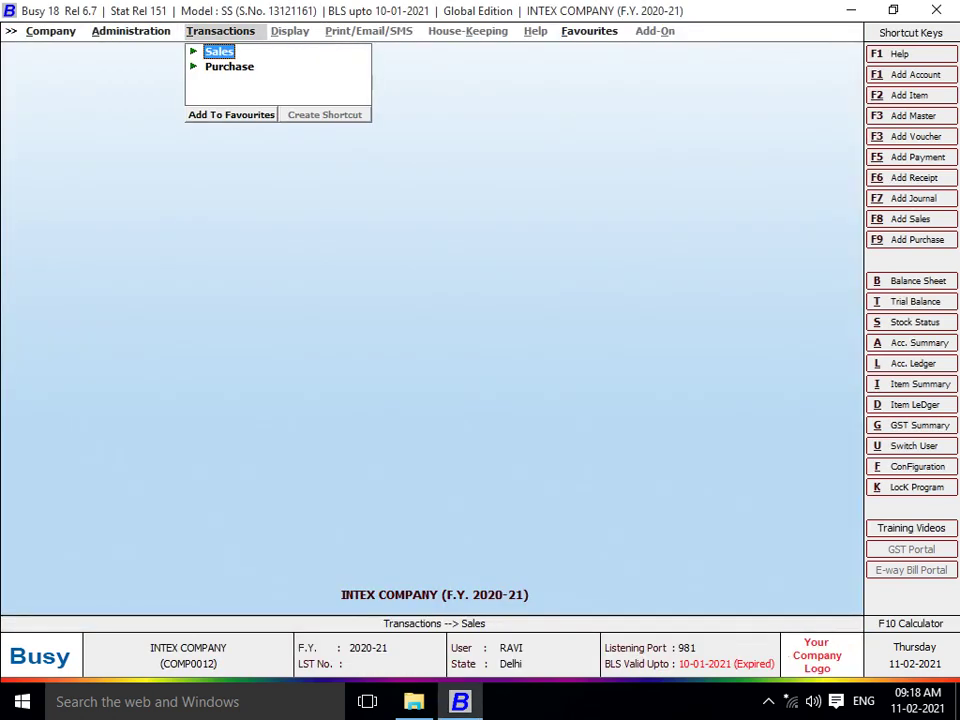
{"action": "key", "text": "Down"}
{"action": "key", "text": "Return"}
{"action": "key", "text": "Return"}
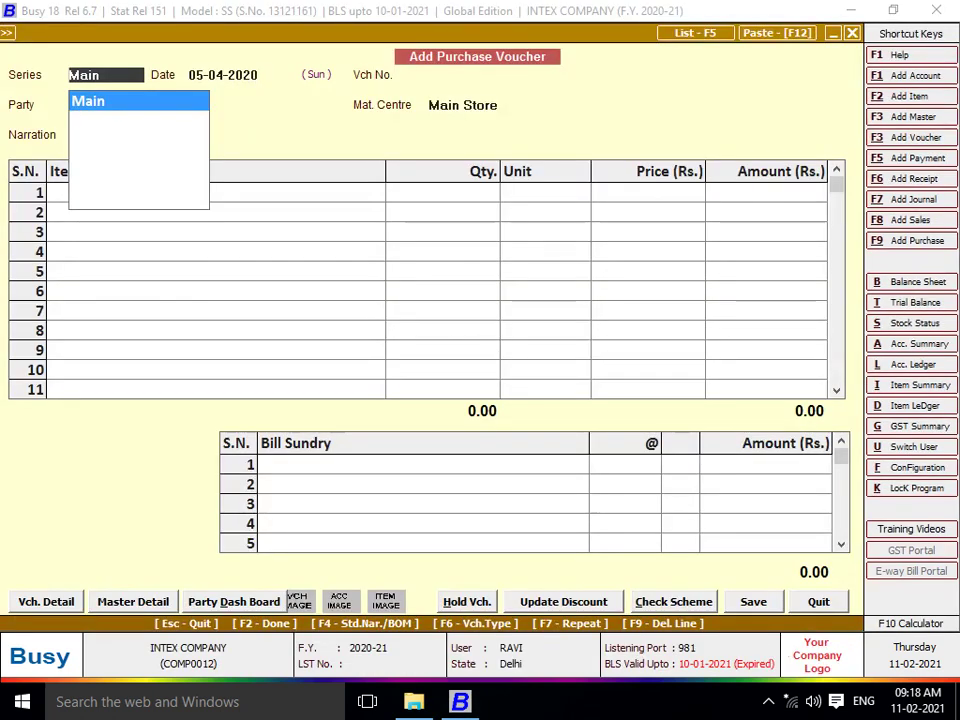
{"action": "key", "text": "Return"}
{"action": "key", "text": "Return"}
{"action": "key", "text": "Return"}
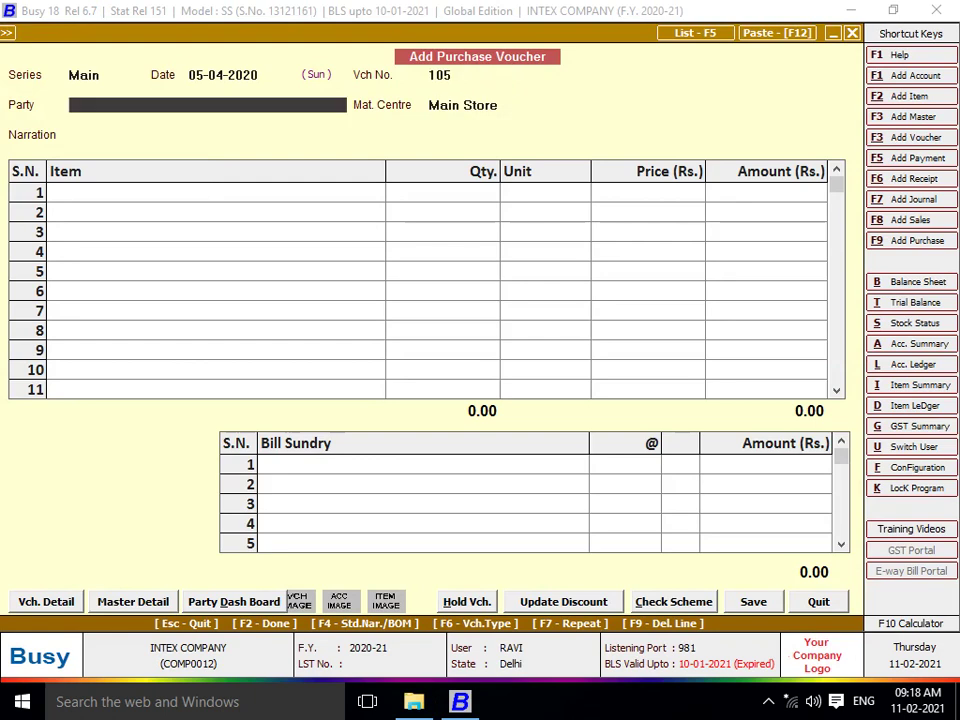
Step: Set the purchase voucher's party to SA and keep Main Store as the material centre
{"action": "key", "text": "Down"}
{"action": "key", "text": "Down"}
{"action": "key", "text": "Down"}
{"action": "key", "text": "Down"}
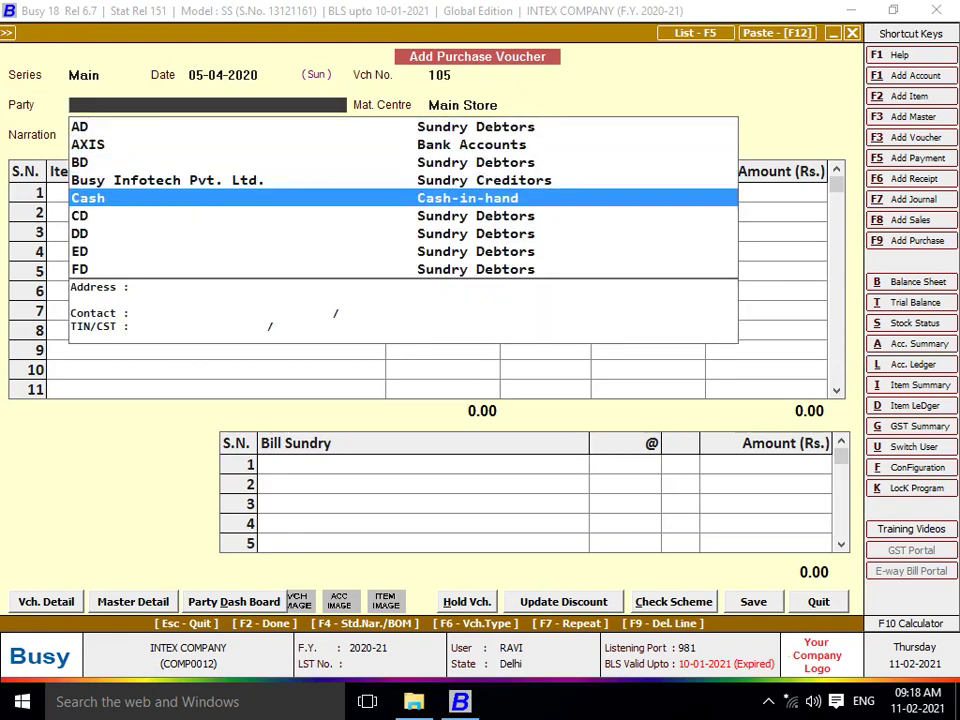
{"action": "key", "text": "Down"}
{"action": "key", "text": "Down"}
{"action": "key", "text": "Down"}
{"action": "key", "text": "Down"}
{"action": "key", "text": "Down"}
{"action": "key", "text": "Down"}
{"action": "key", "text": "Down"}
{"action": "key", "text": "Down"}
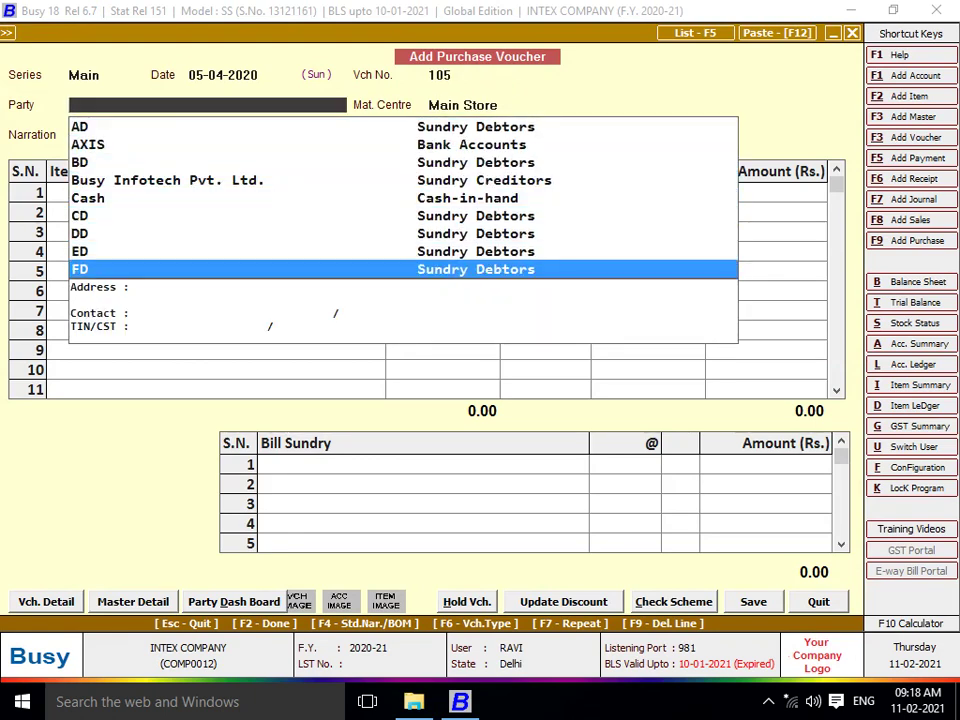
{"action": "key", "text": "Down"}
{"action": "key", "text": "Down"}
{"action": "key", "text": "Down"}
{"action": "key", "text": "Down"}
{"action": "key", "text": "Down"}
{"action": "key", "text": "Down"}
{"action": "key", "text": "Down"}
{"action": "key", "text": "Down"}
{"action": "key", "text": "Down"}
{"action": "key", "text": "Down"}
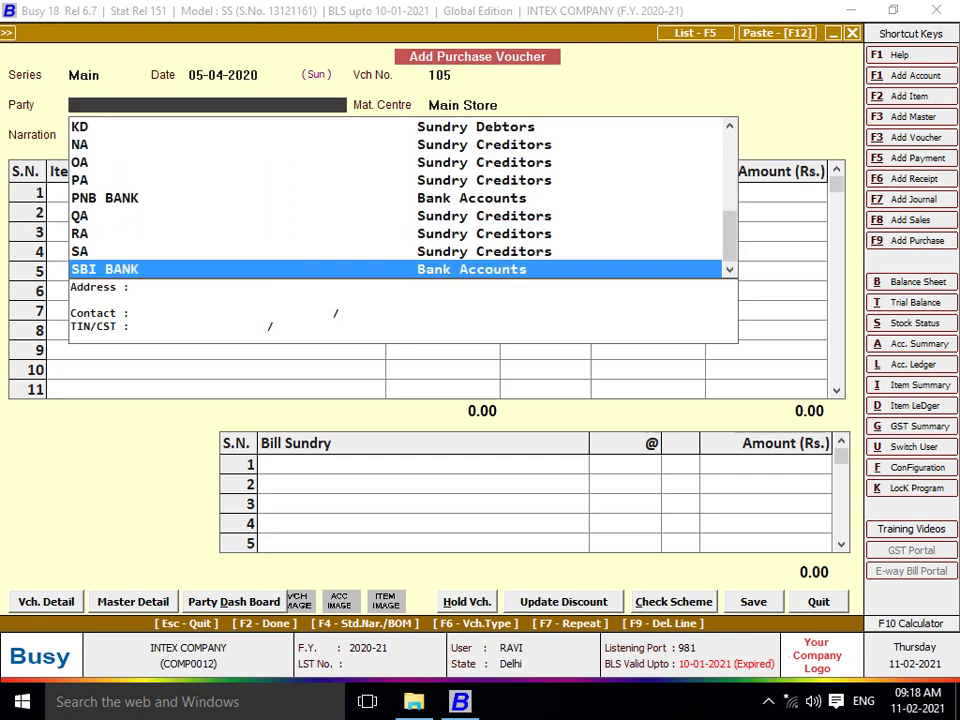
{"action": "key", "text": "Up"}
{"action": "key", "text": "Return"}
{"action": "key", "text": "Return"}
Step: Enter 100 Pcs. of BUSY-10 at price 400 in the purchase voucher and save it
{"action": "key", "text": "Return"}
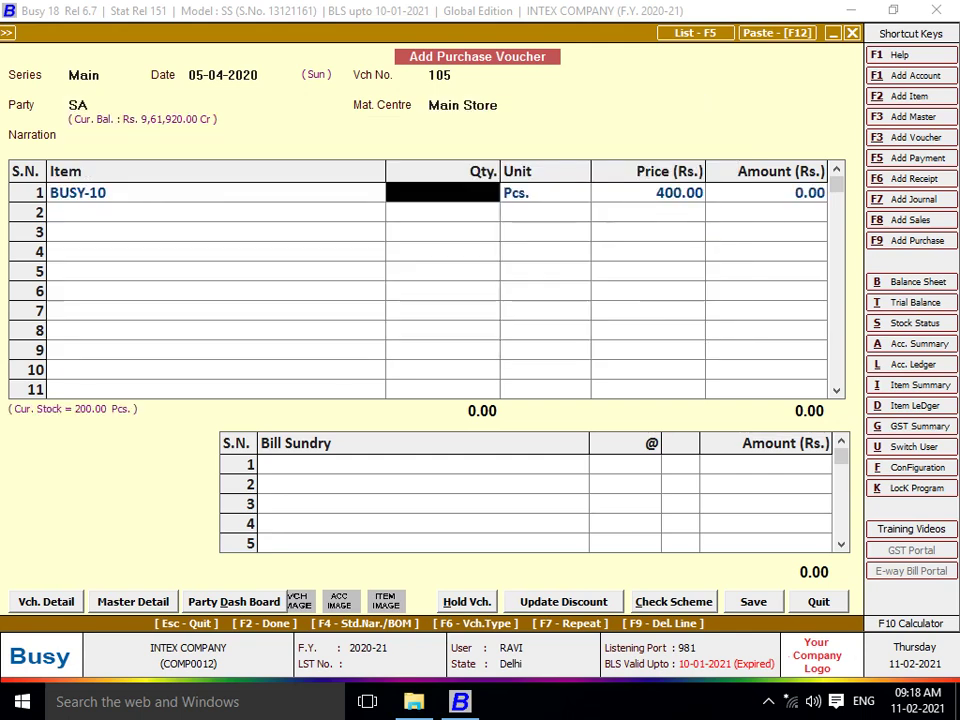
{"action": "type", "text": "100"}
{"action": "key", "text": "Return"}
{"action": "key", "text": "Return"}
{"action": "key", "text": "Return"}
{"action": "key", "text": "Return"}
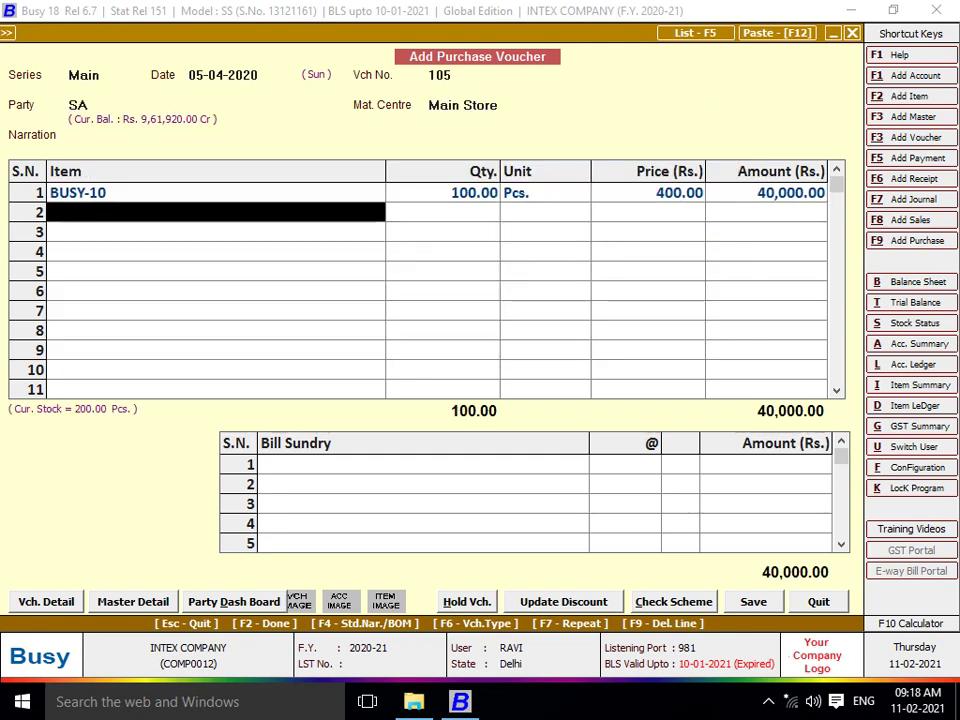
{"action": "key", "text": "Return"}
{"action": "key", "text": "Return"}
{"action": "key", "text": "Return"}
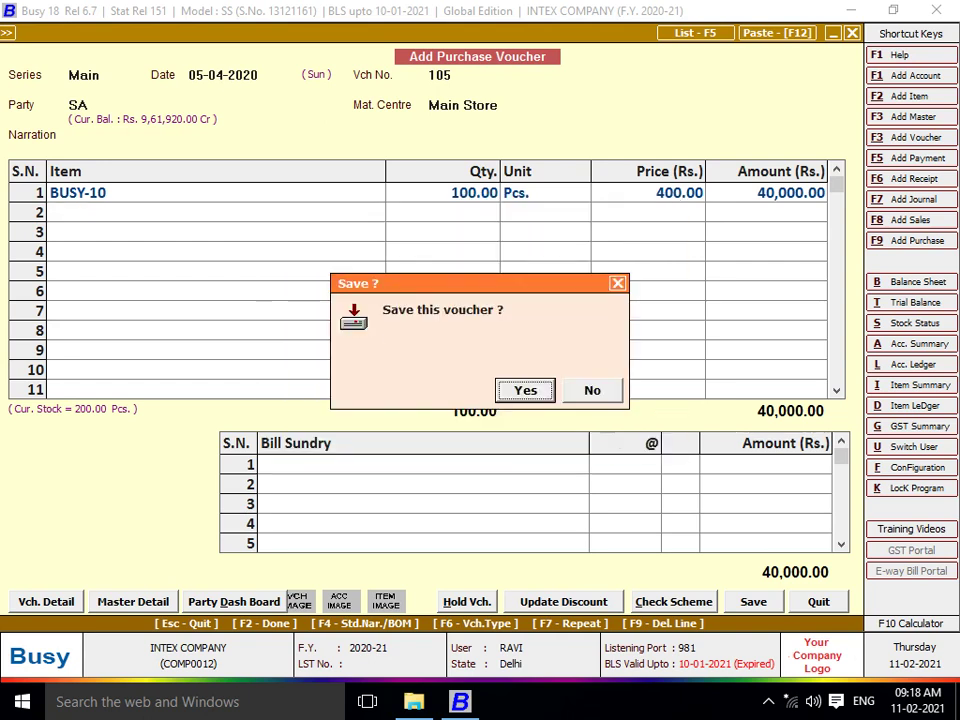
{"action": "key", "text": "Return"}
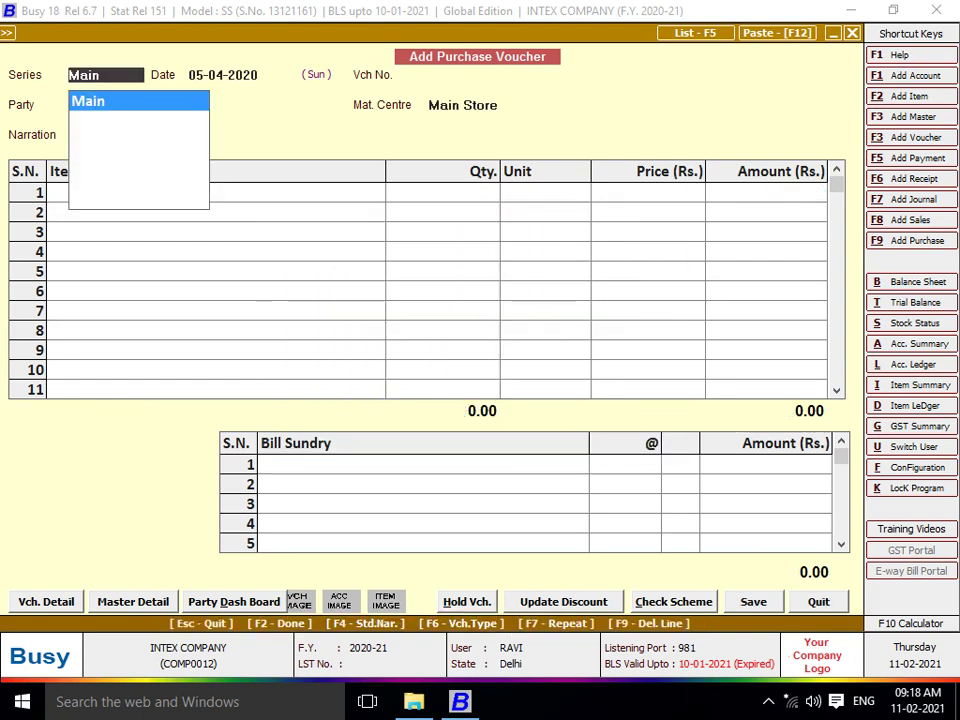
Step: Leave purchase entry and start a new sales voucher in the Main series dated 15-04-2020
{"action": "key", "text": "Escape"}
{"action": "key", "text": "Escape"}
{"action": "key", "text": "Escape"}
{"action": "key", "text": "Up"}
{"action": "key", "text": "Return"}
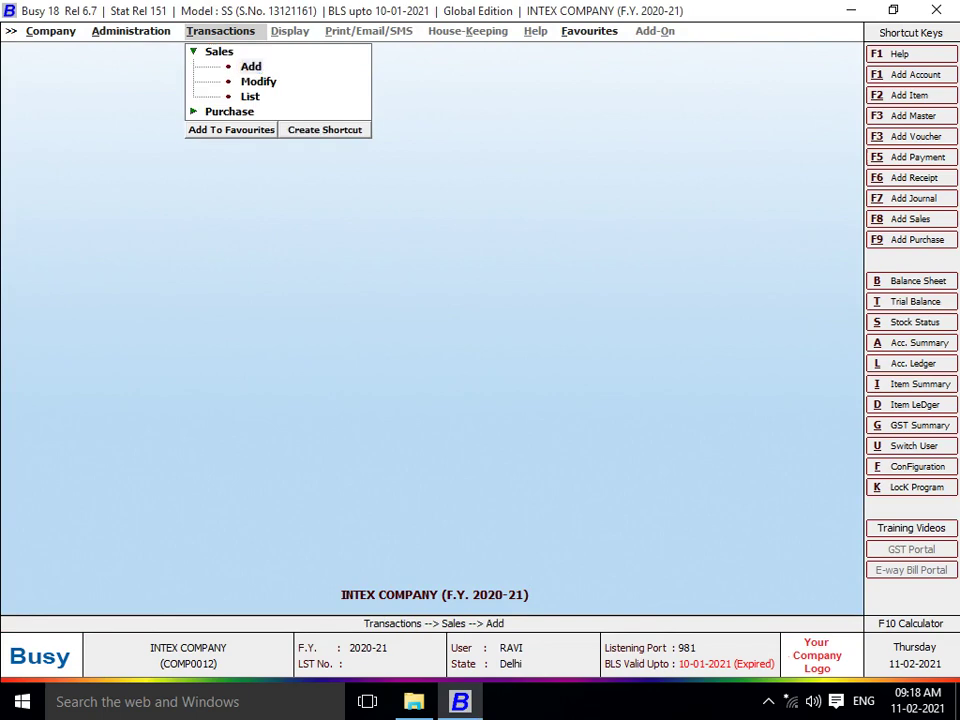
{"action": "key", "text": "Return"}
{"action": "key", "text": "Return"}
{"action": "type", "text": "15"}
{"action": "key", "text": "Return"}
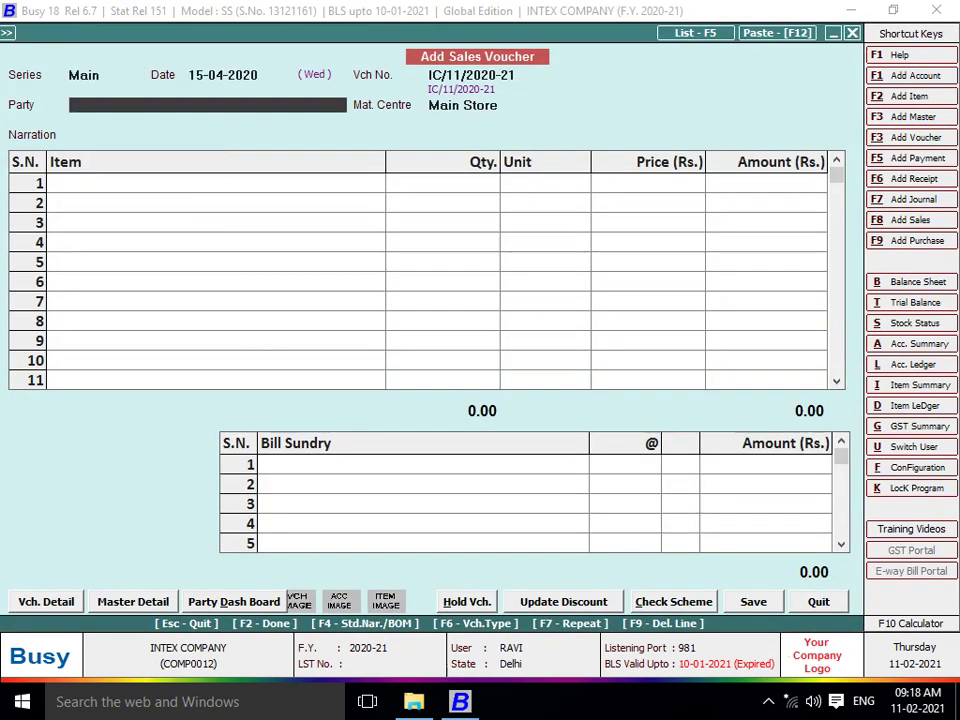
Step: Set the sales voucher's party to CD and choose BUSY-10 as the first item
{"action": "key", "text": "Down"}
{"action": "key", "text": "Down"}
{"action": "key", "text": "Down"}
{"action": "key", "text": "Down"}
{"action": "key", "text": "Down"}
{"action": "key", "text": "Down"}
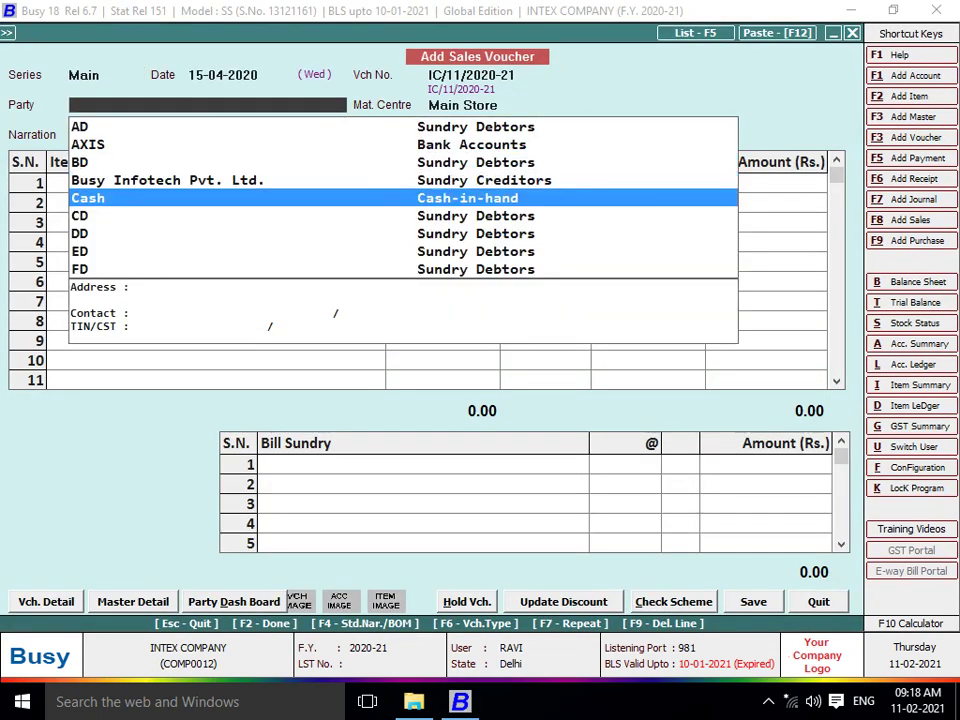
{"action": "key", "text": "Return"}
{"action": "key", "text": "Return"}
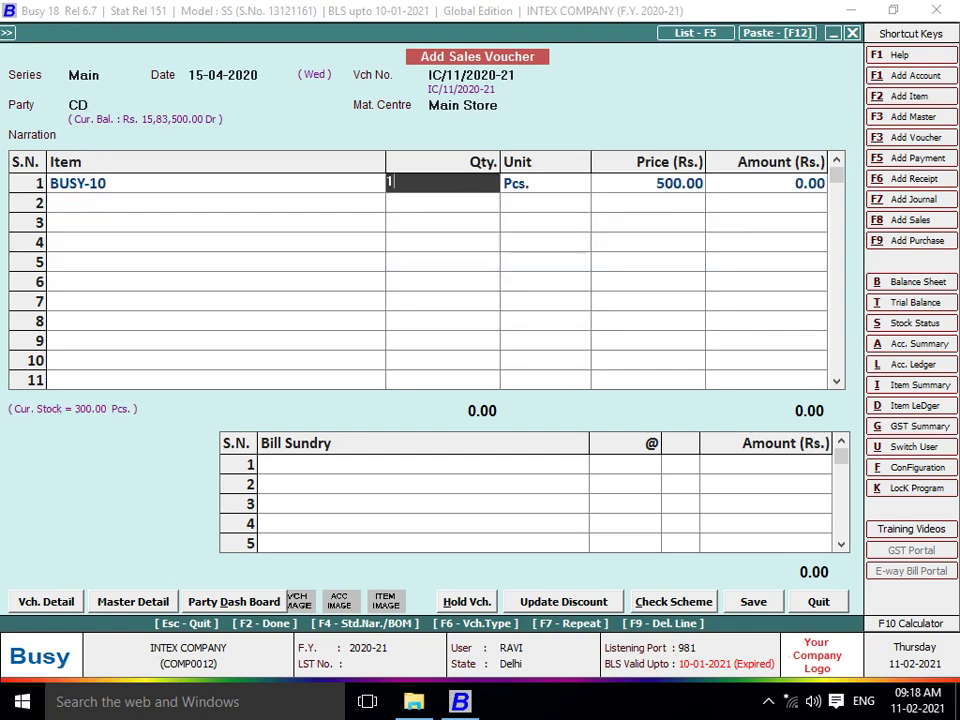
Step: Enter 10 Pcs. of BUSY-10 at price 500 and save the sales voucher without printing the invoice
{"action": "type", "text": "10"}
{"action": "key", "text": "Return"}
{"action": "key", "text": "Return"}
{"action": "key", "text": "Return"}
{"action": "key", "text": "Return"}
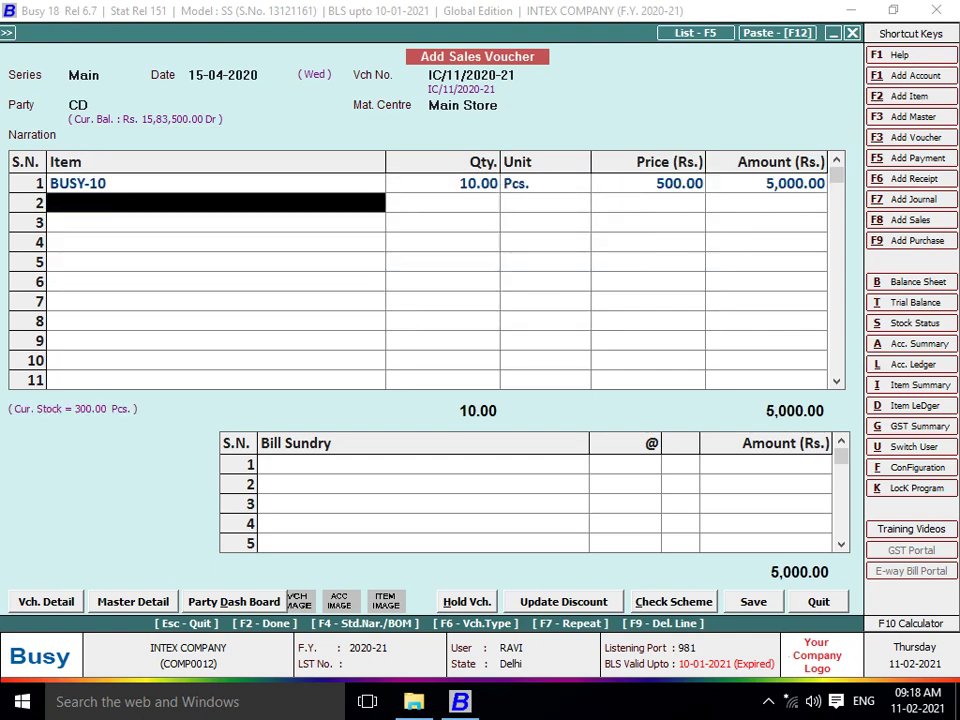
{"action": "key", "text": "Return"}
{"action": "key", "text": "Return"}
{"action": "key", "text": "F2"}
{"action": "key", "text": "Return"}
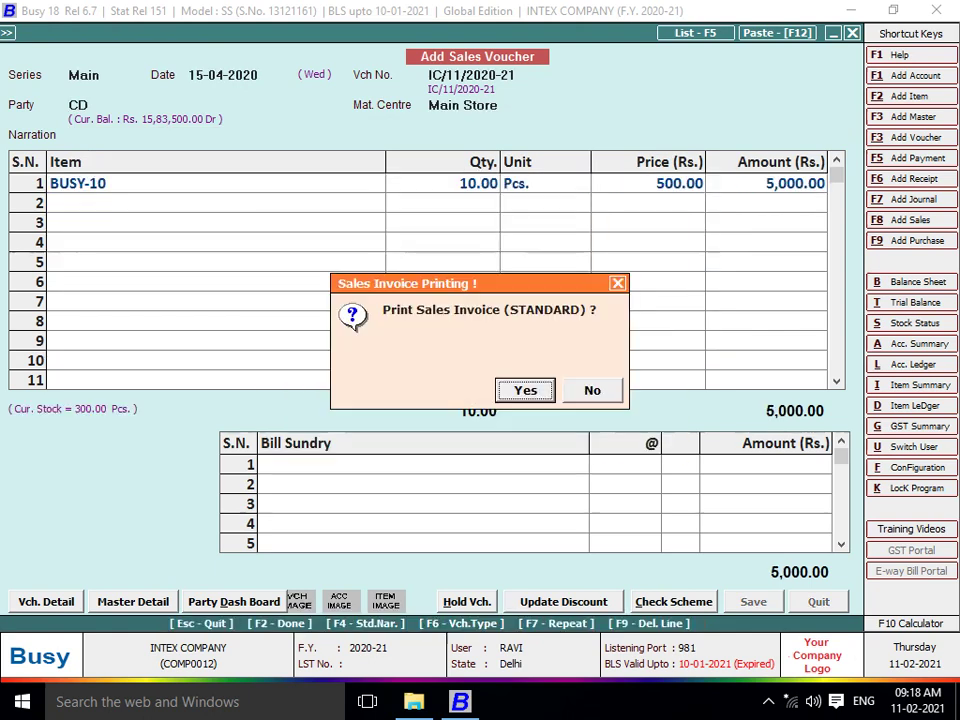
{"action": "key", "text": "Right"}
{"action": "key", "text": "Return"}
Step: Leave sales voucher entry and close INTEX COMPANY
{"action": "key", "text": "Escape"}
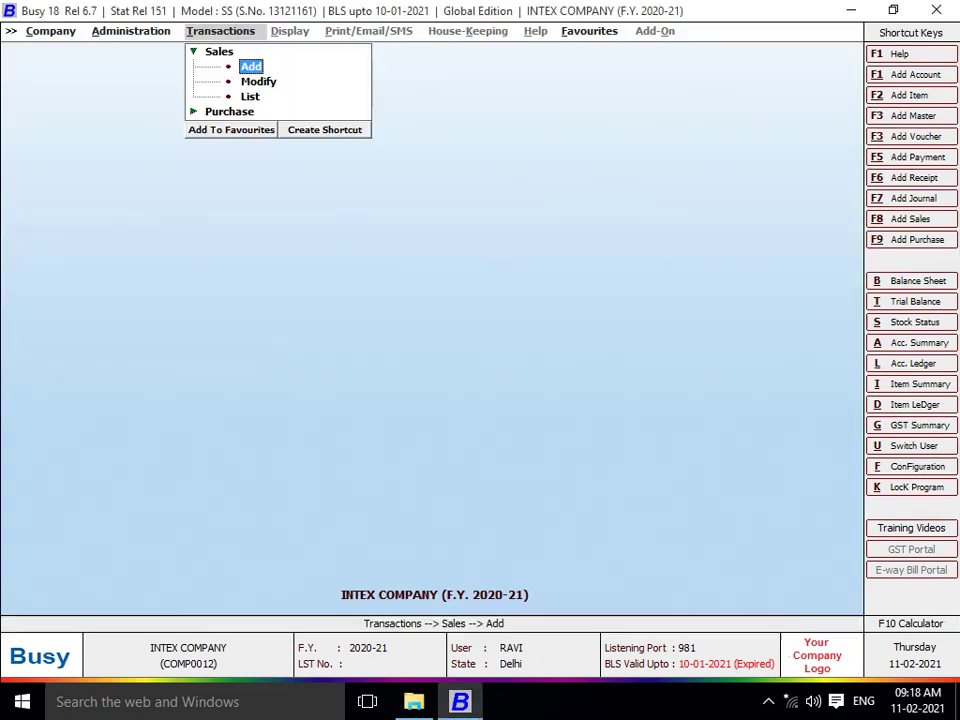
{"action": "key", "text": "Escape"}
{"action": "key", "text": "Left"}
{"action": "key", "text": "Left"}
{"action": "key", "text": "Return"}
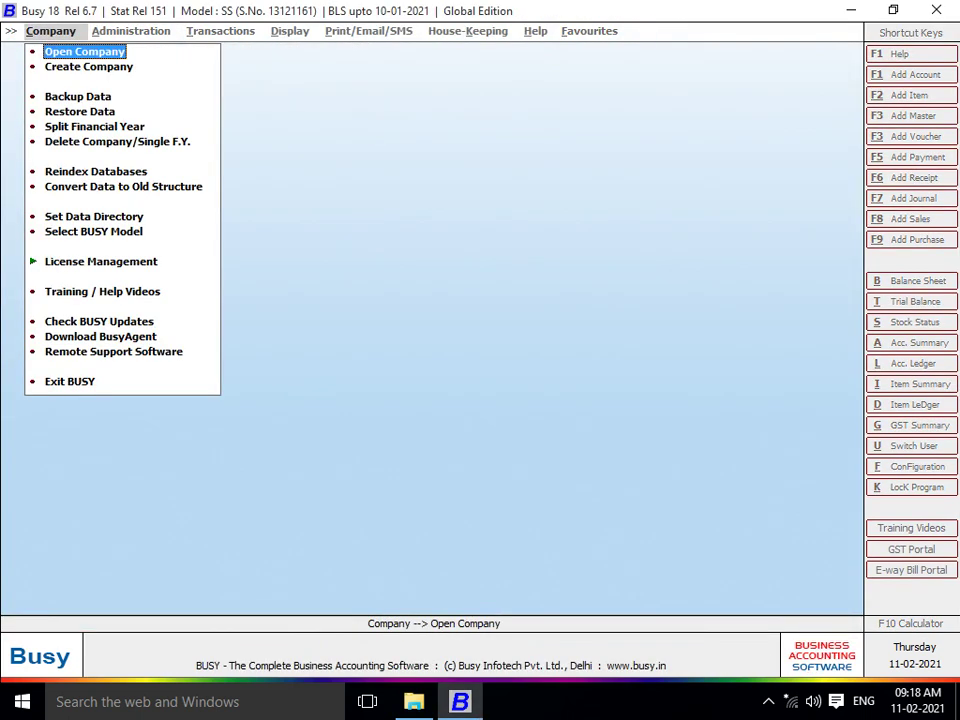
Step: Open INTEX COMPANY (COMP0012) from the list of companies
{"action": "key", "text": "Return"}
{"action": "key", "text": "Down"}
{"action": "key", "text": "Down"}
{"action": "key", "text": "Down"}
{"action": "key", "text": "Down"}
{"action": "key", "text": "Down"}
{"action": "key", "text": "Down"}
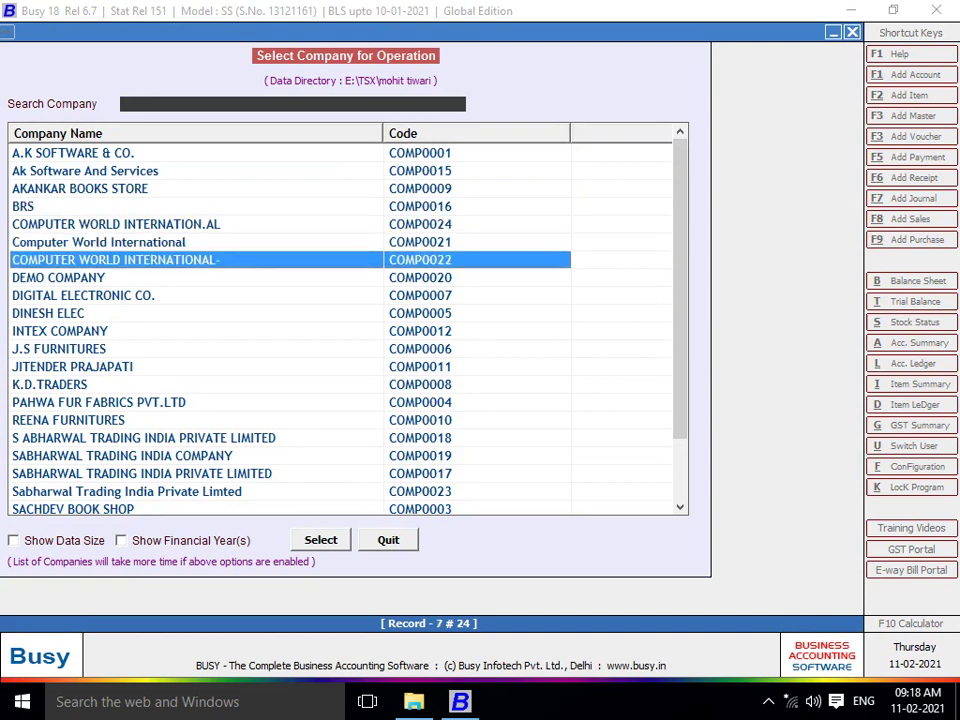
{"action": "key", "text": "Down"}
{"action": "key", "text": "Down"}
{"action": "key", "text": "Down"}
{"action": "key", "text": "Down"}
{"action": "key", "text": "Return"}
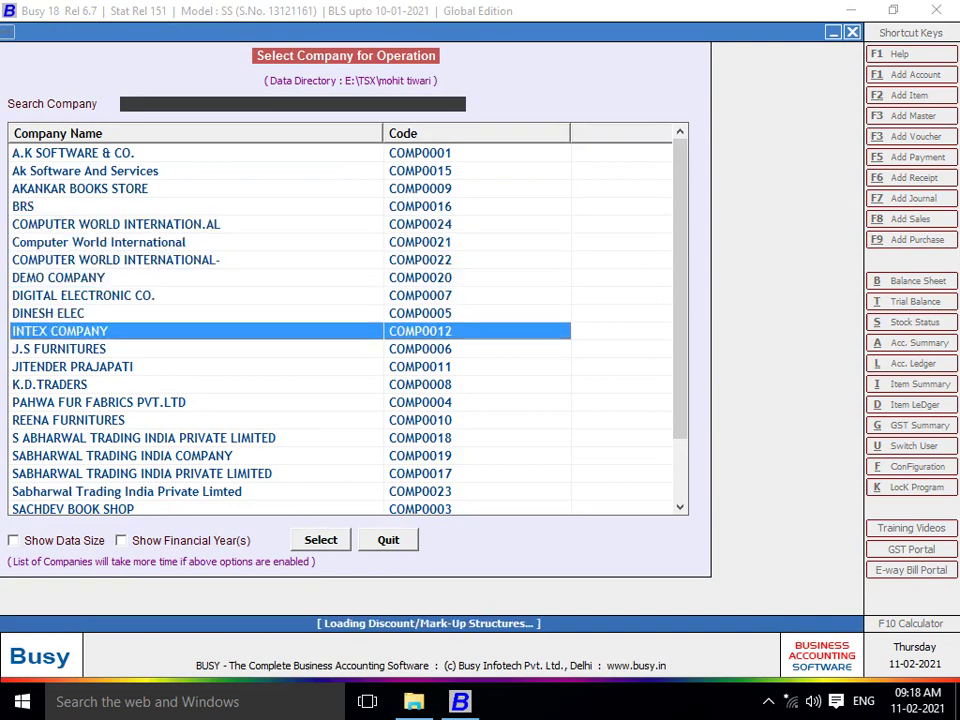
Step: Log in to the company with the full-rights user's user name and password
{"action": "key", "text": "Return"}
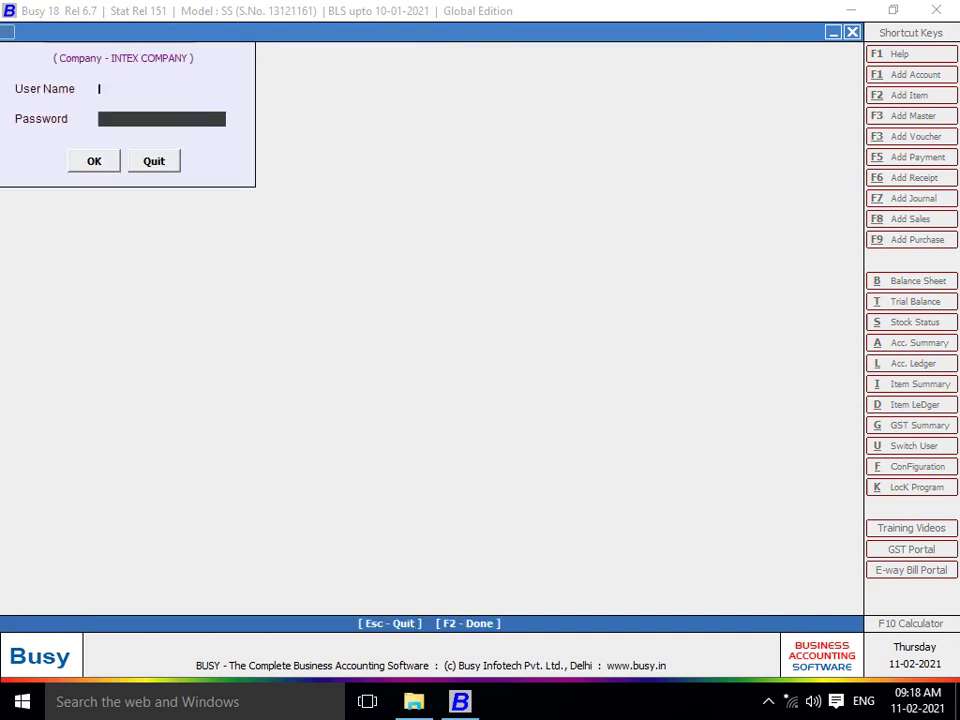
{"action": "type", "text": "1"}
{"action": "key", "text": "Return"}
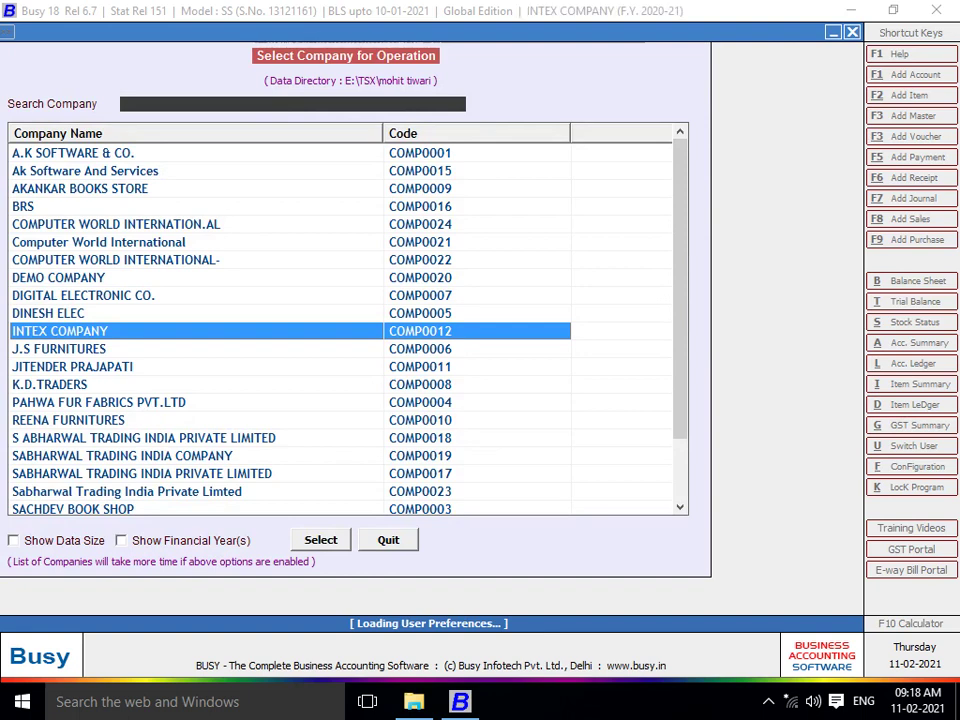
Step: Go to the MIS Reports group among the display reports
{"action": "key", "text": "Right"}
{"action": "key", "text": "Right"}
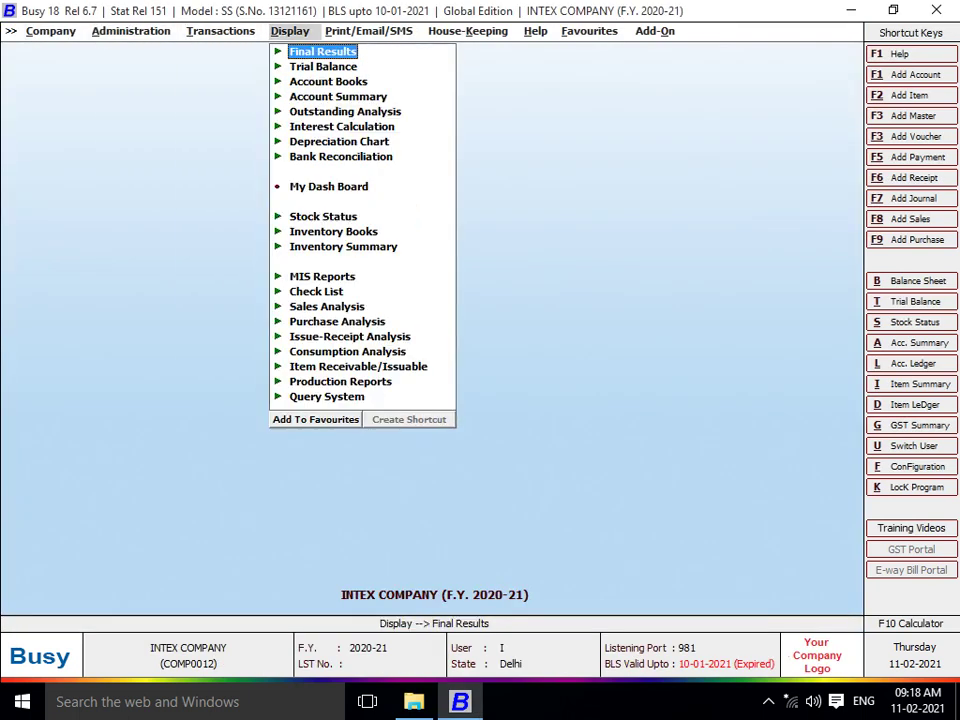
{"action": "key", "text": "Down"}
{"action": "key", "text": "Down"}
{"action": "key", "text": "Down"}
{"action": "key", "text": "Down"}
{"action": "key", "text": "Down"}
{"action": "key", "text": "Down"}
{"action": "key", "text": "Down"}
{"action": "key", "text": "Down"}
{"action": "key", "text": "Down"}
{"action": "key", "text": "Down"}
{"action": "key", "text": "Down"}
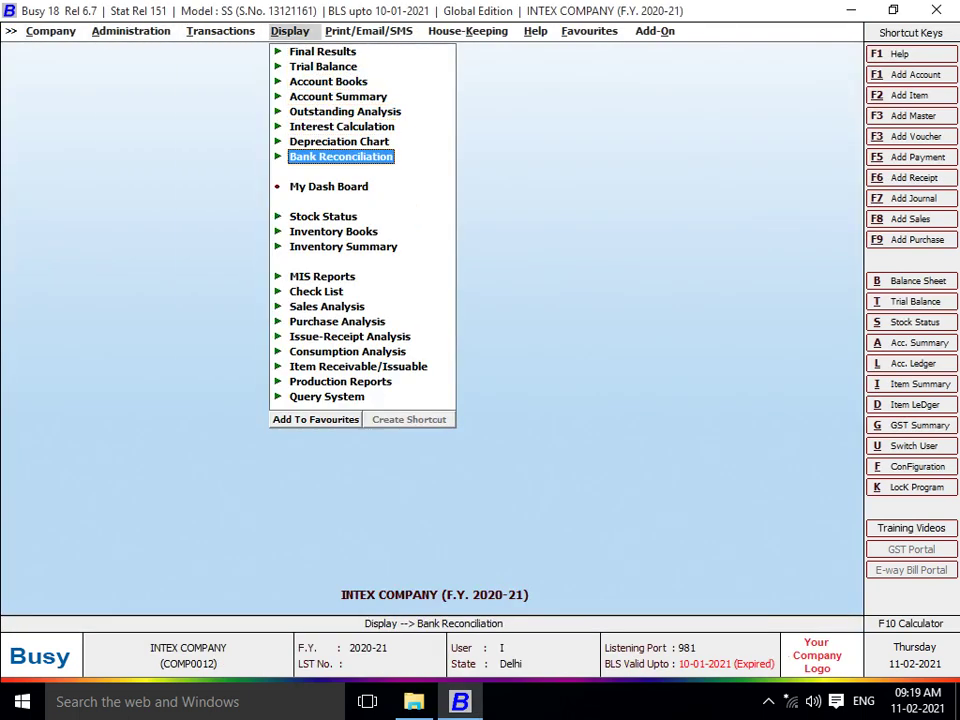
{"action": "key", "text": "Down"}
{"action": "key", "text": "Return"}
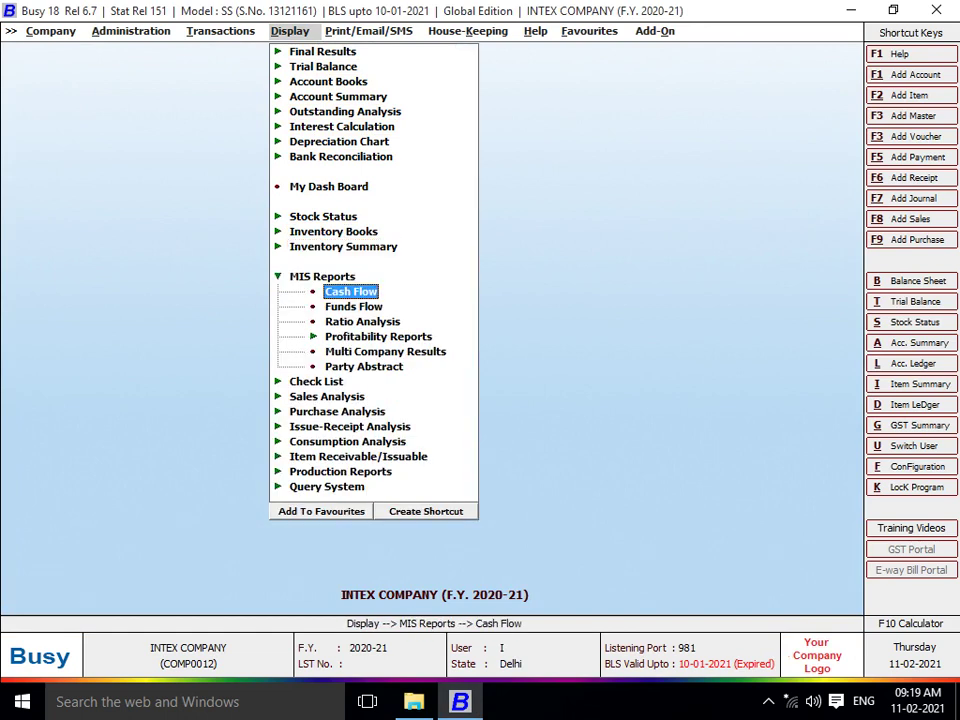
{"action": "key", "text": "Down"}
{"action": "key", "text": "Down"}
{"action": "key", "text": "Up"}
{"action": "key", "text": "Up"}
{"action": "key", "text": "Up"}
{"action": "key", "text": "Return"}
Step: Open the Data Check List report from the Check List group
{"action": "key", "text": "Down"}
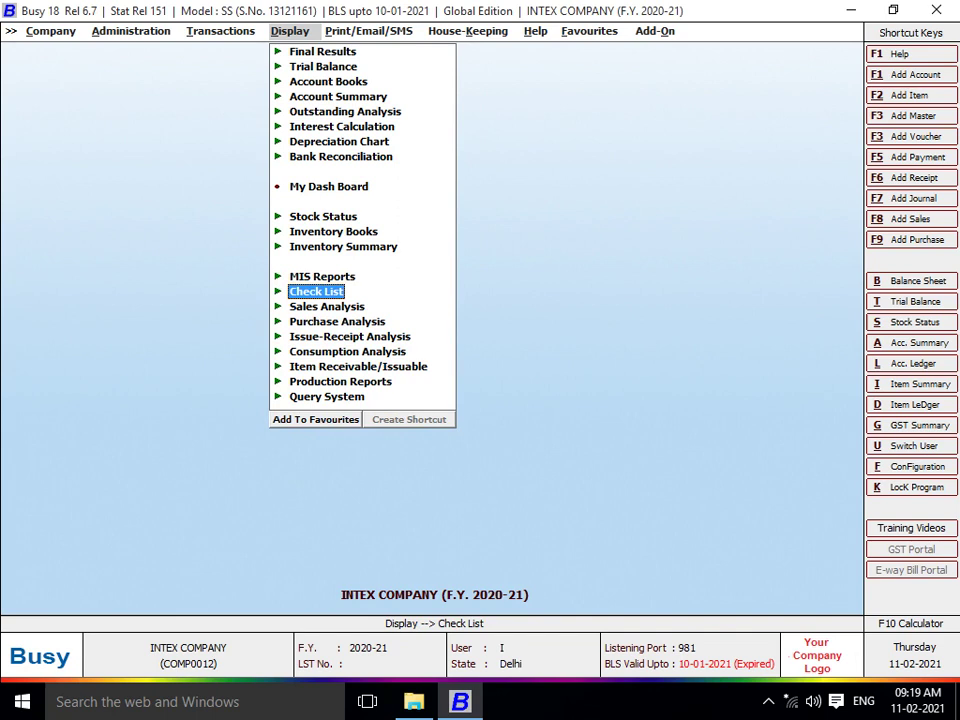
{"action": "key", "text": "Return"}
{"action": "key", "text": "Down"}
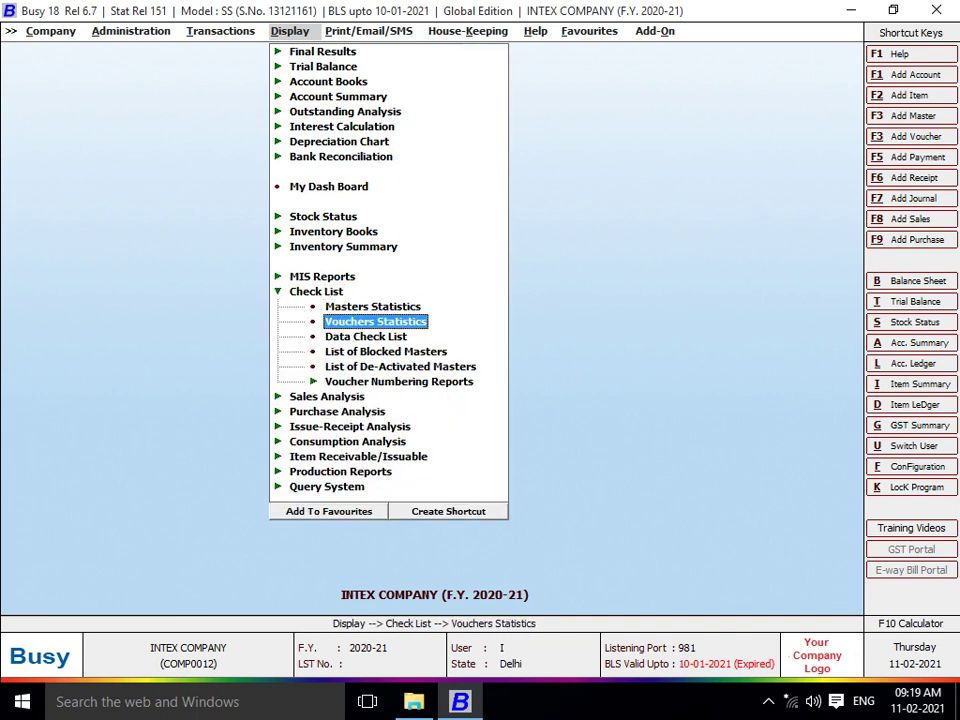
{"action": "key", "text": "Down"}
{"action": "key", "text": "Down"}
{"action": "key", "text": "Up"}
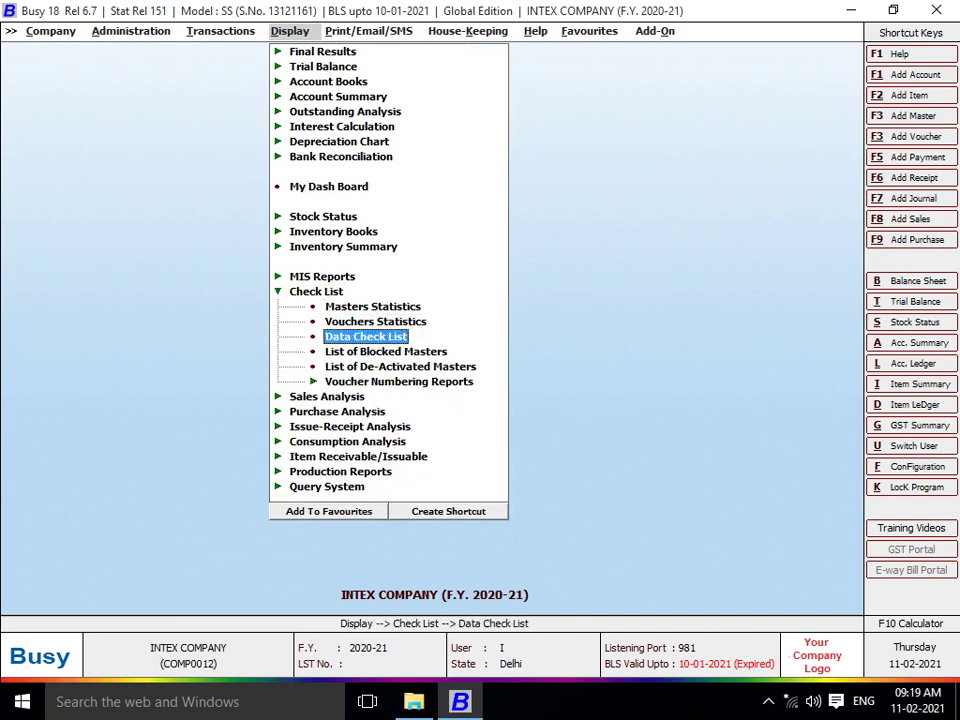
{"action": "key", "text": "Return"}
Step: Generate the Accounts Day Book check list for the restricted user with entry dates 11-02-2021 to 11-02-2021
{"action": "key", "text": "Down"}
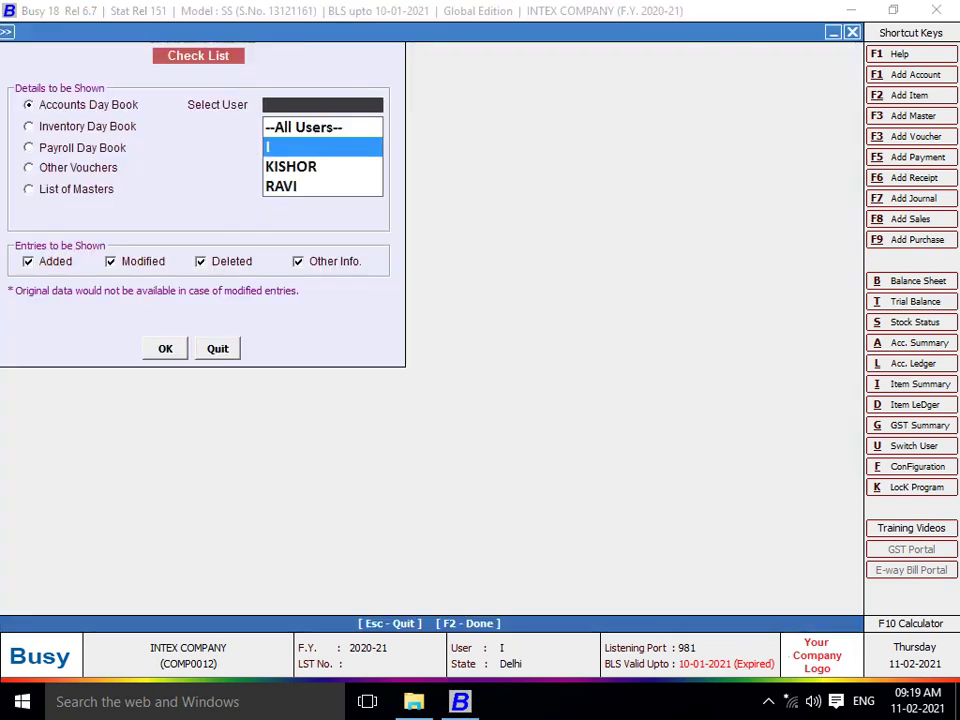
{"action": "key", "text": "Down"}
{"action": "key", "text": "Down"}
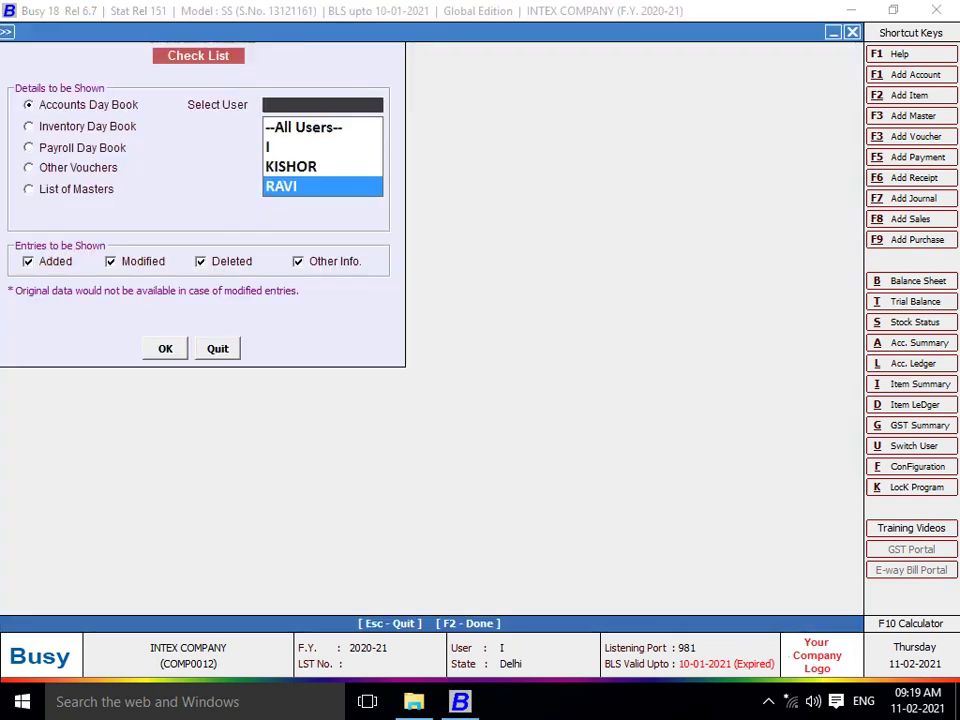
{"action": "key", "text": "Return"}
{"action": "key", "text": "F2"}
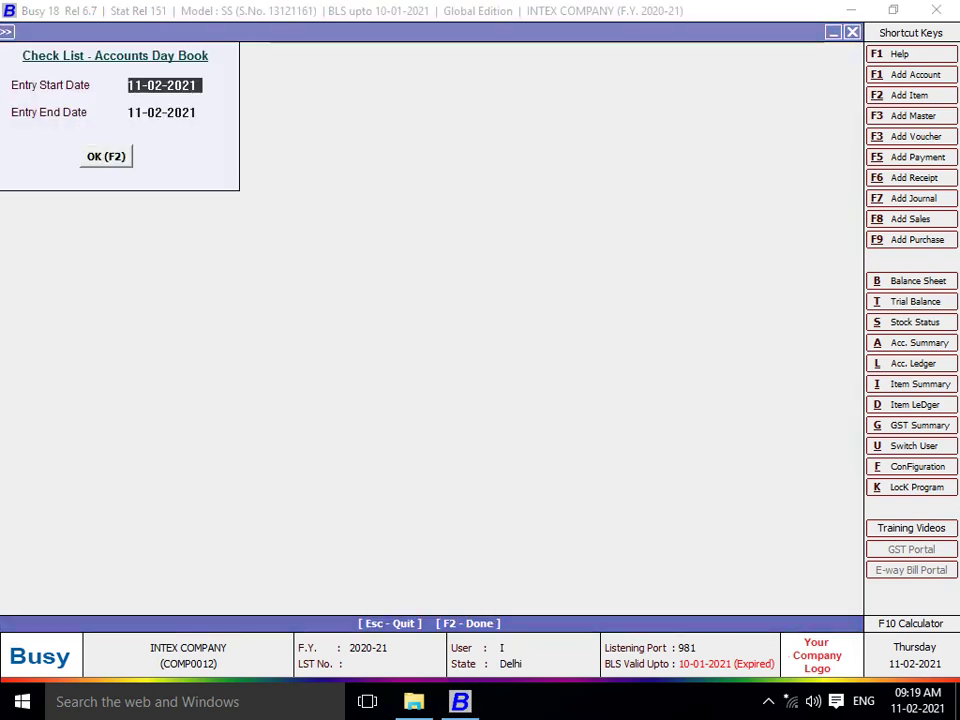
{"action": "key", "text": "Return"}
{"action": "key", "text": "Up"}
{"action": "key", "text": "F2"}
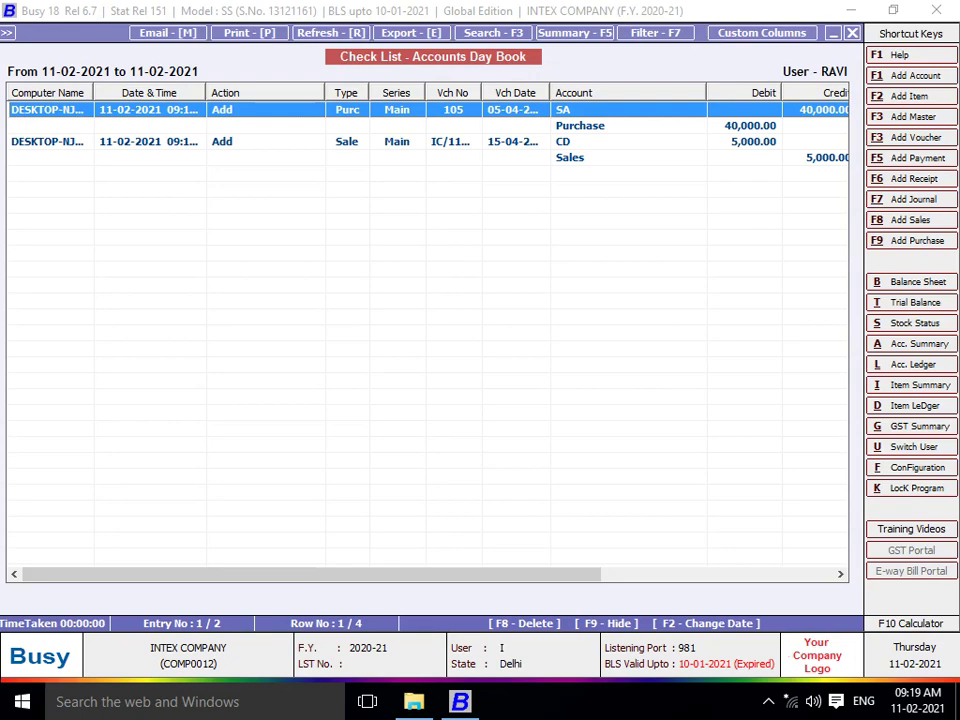
Step: Open party SA's purchase voucher from the check list, examine its created-by details, and return to the list
{"action": "key", "text": "Down"}
{"action": "key", "text": "Down"}
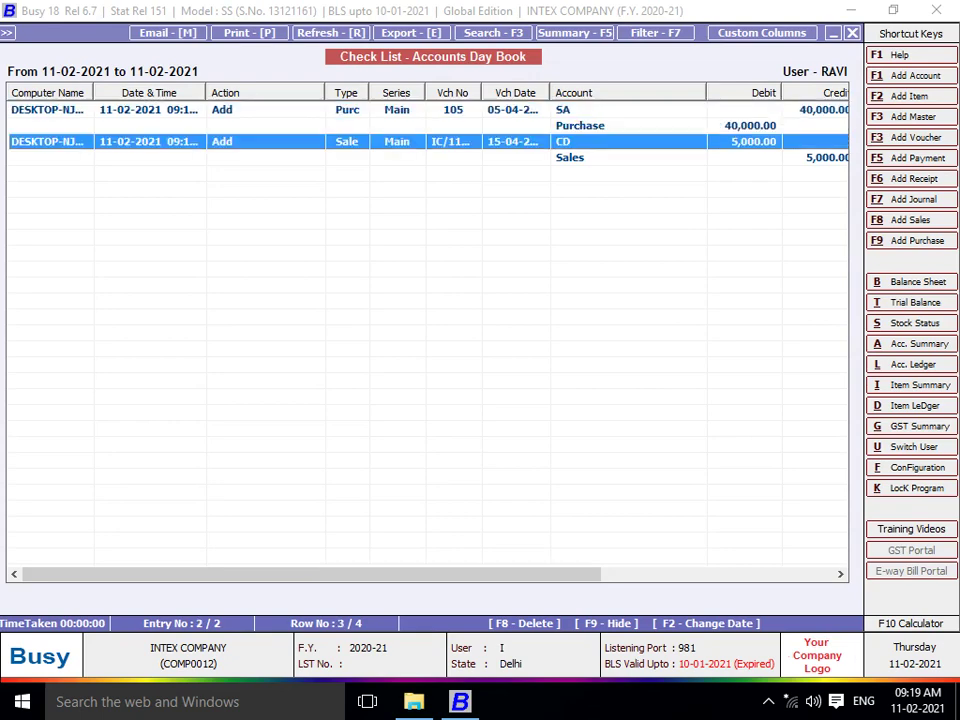
{"action": "key", "text": "Up"}
{"action": "key", "text": "Up"}
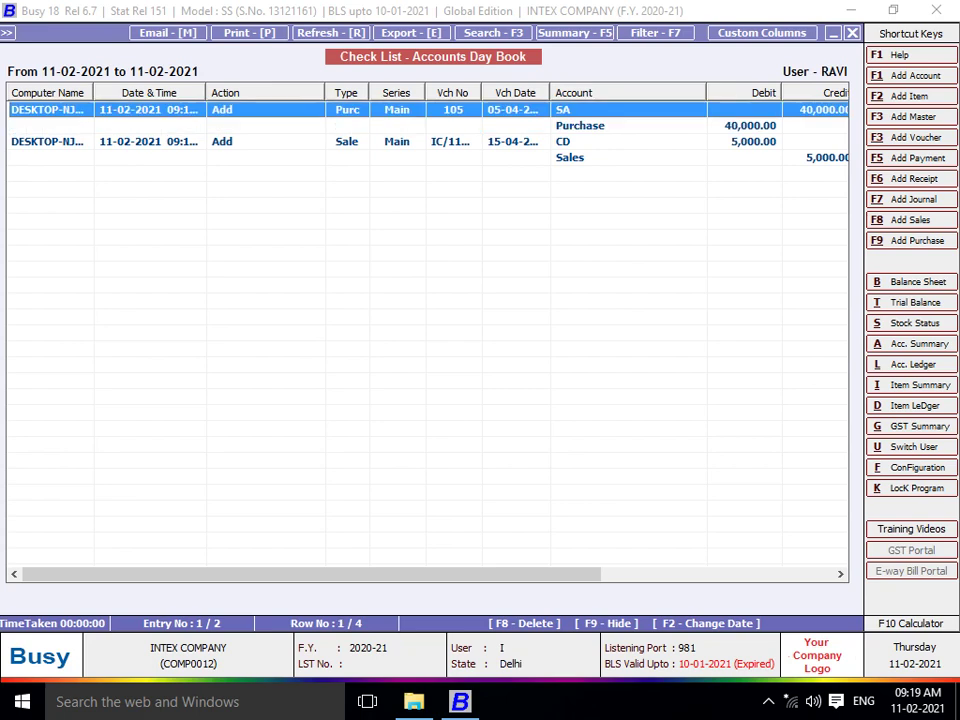
{"action": "key", "text": "Return"}
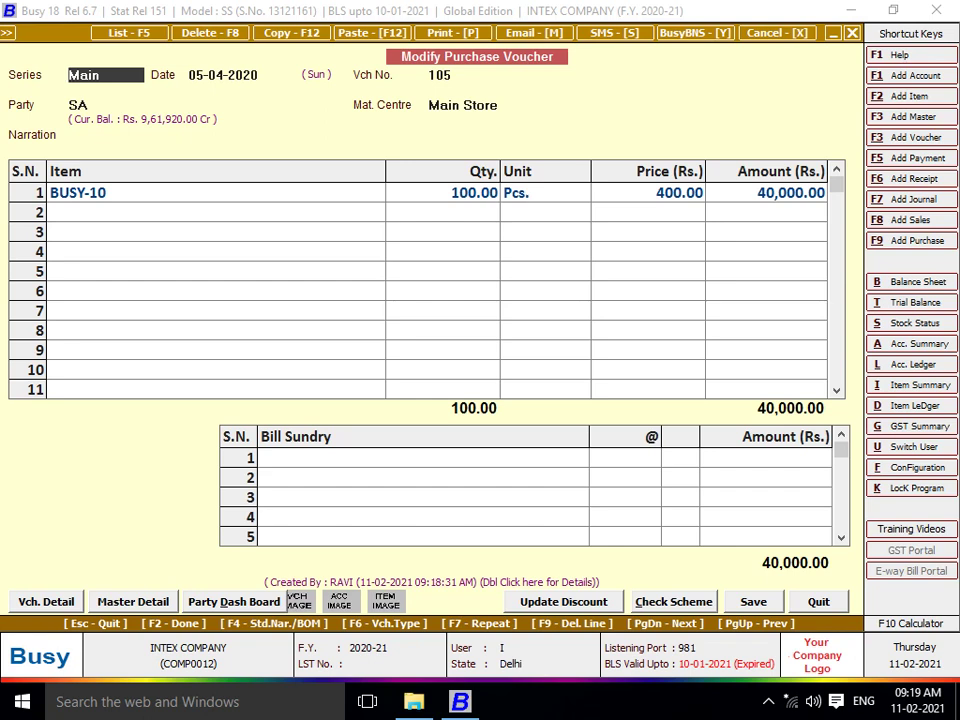
{"action": "key", "text": "Escape"}
Step: Open party CD's sales voucher from the check list, examine its created-by details, and leave the check list
{"action": "key", "text": "Down"}
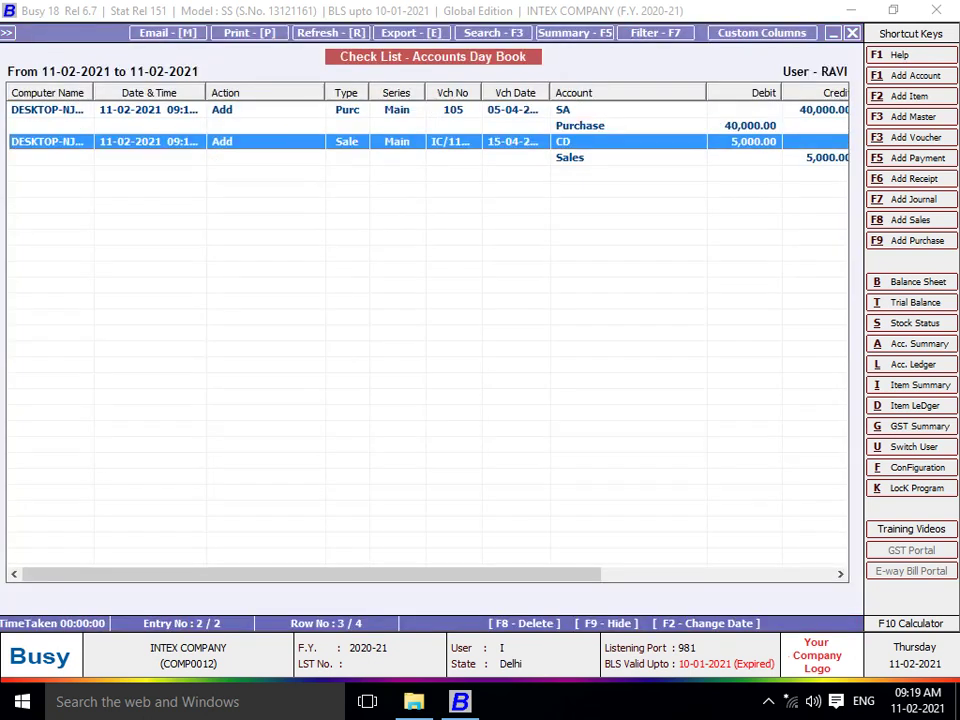
{"action": "key", "text": "Return"}
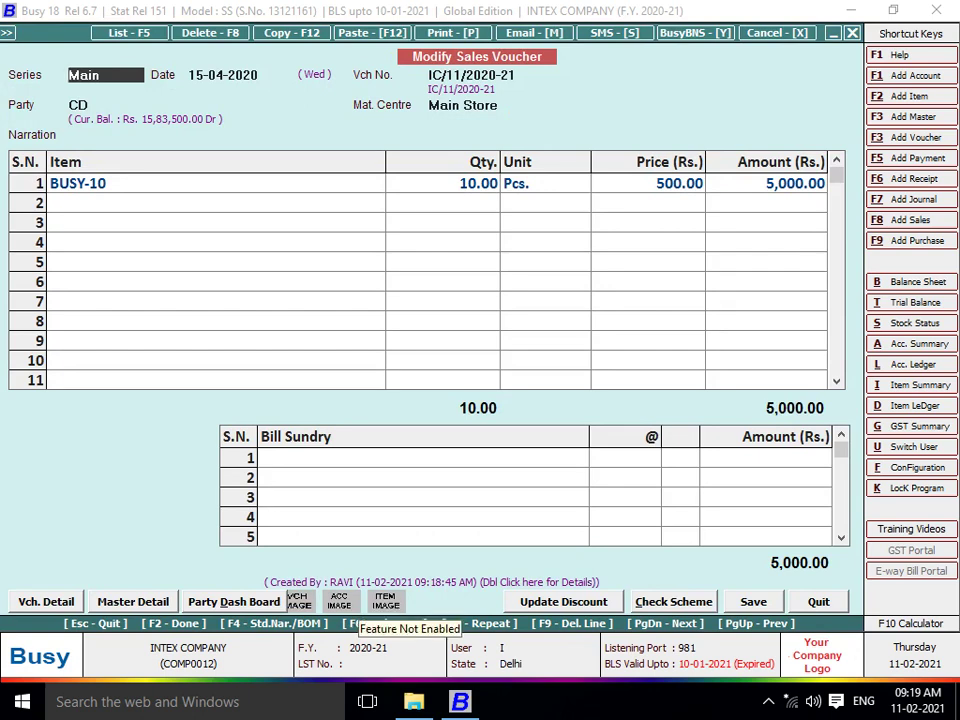
{"action": "key", "text": "Escape"}
{"action": "key", "text": "Escape"}
{"action": "key", "text": "Escape"}
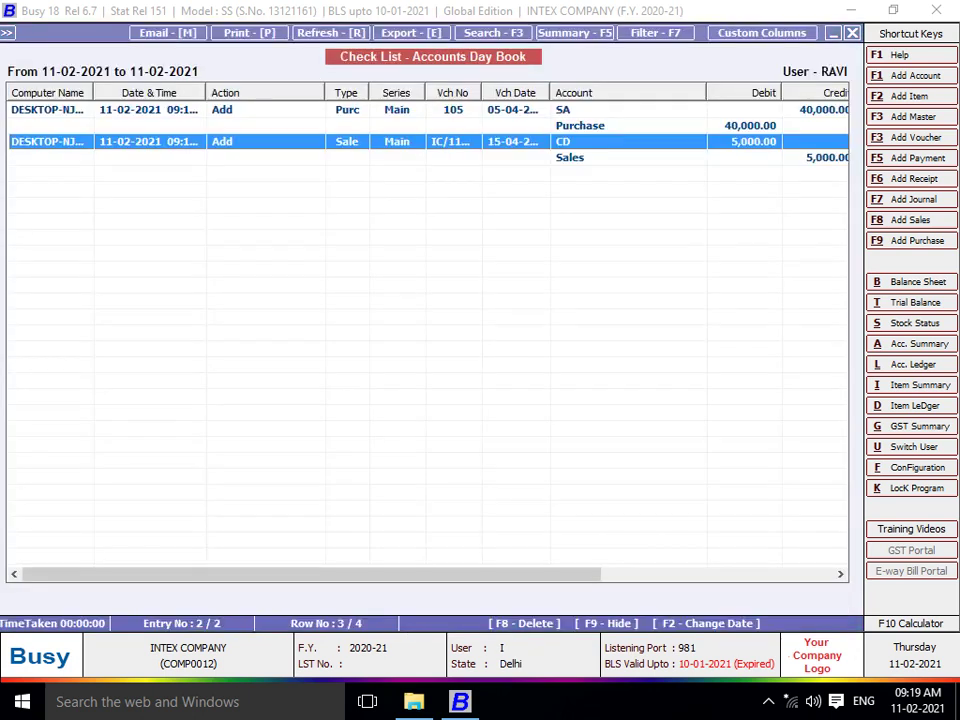
{"action": "key", "text": "Escape"}
{"action": "key", "text": "Escape"}
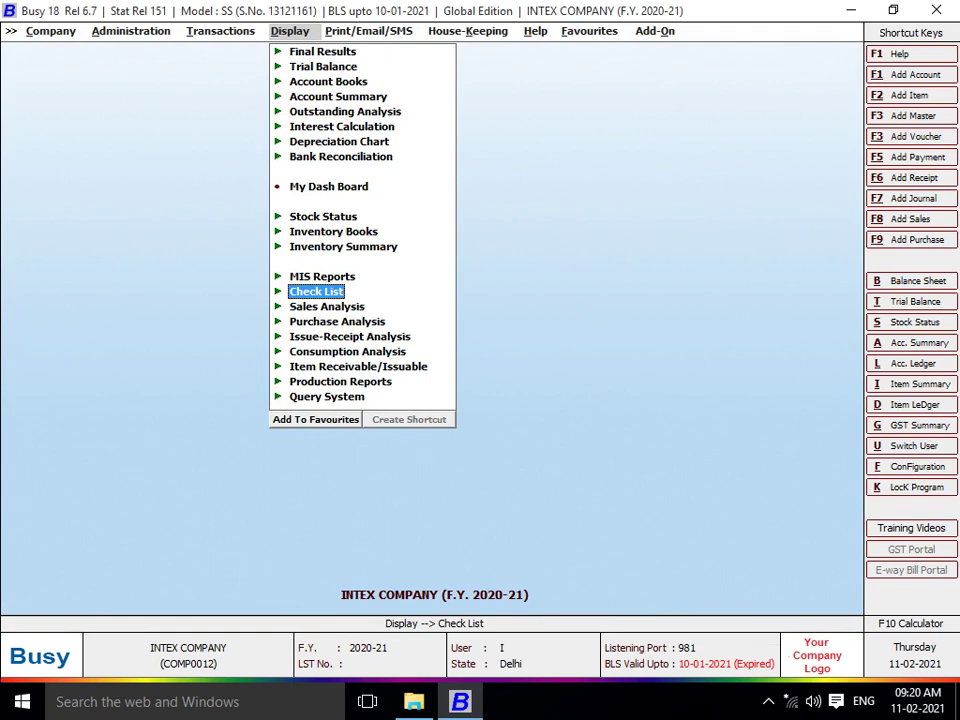
{"action": "key", "text": "Left"}
{"action": "key", "text": "Left"}
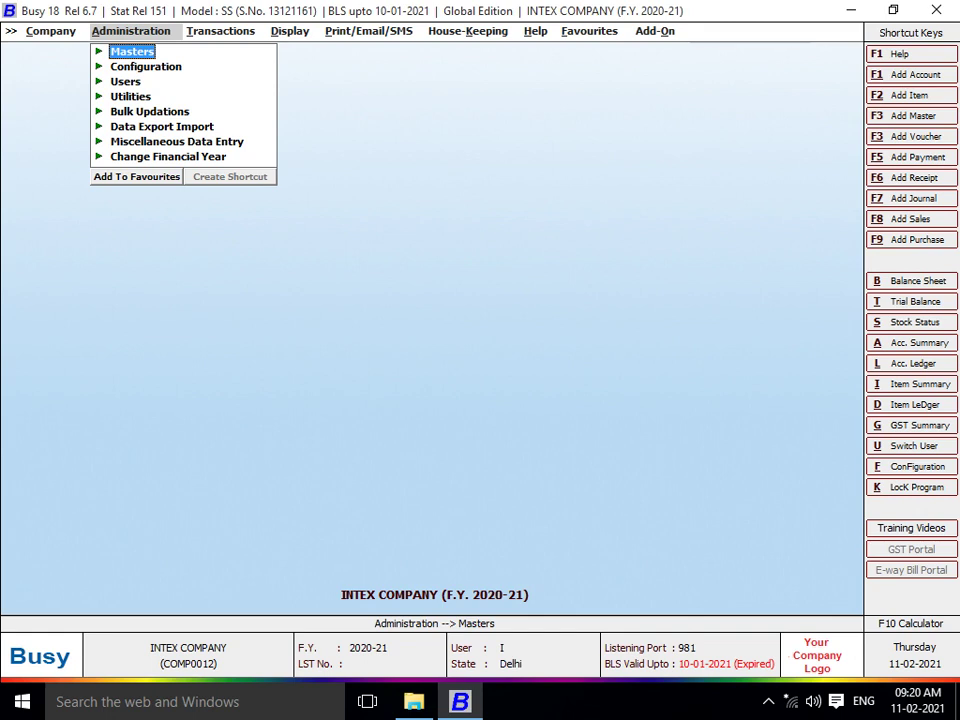
{"action": "left_click", "coordinate": [768, 701]}
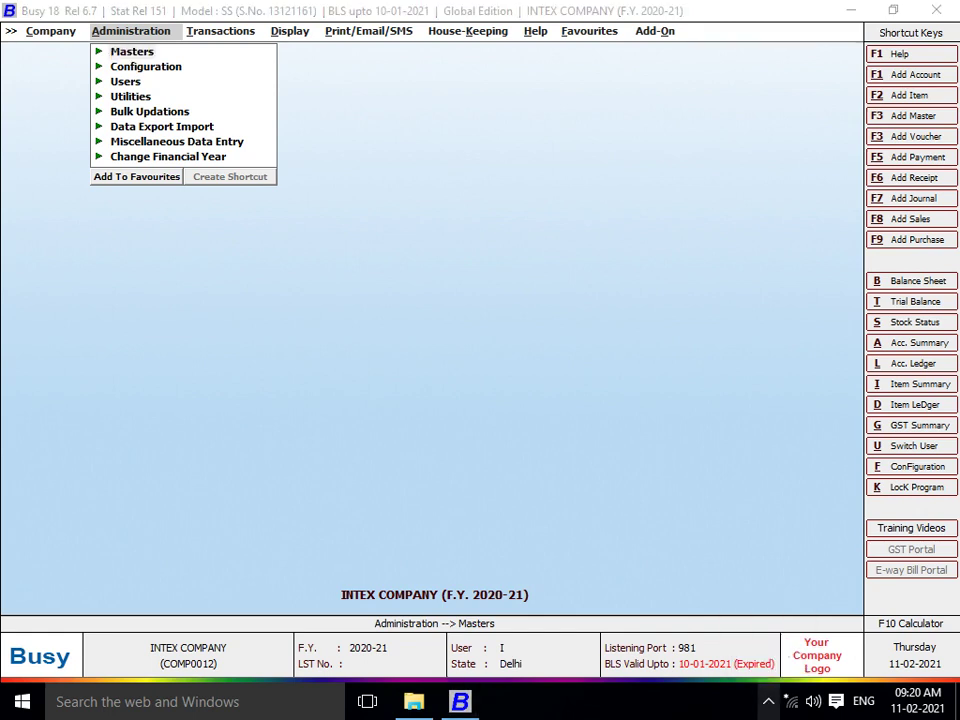
{"action": "left_click", "coordinate": [787, 663]}
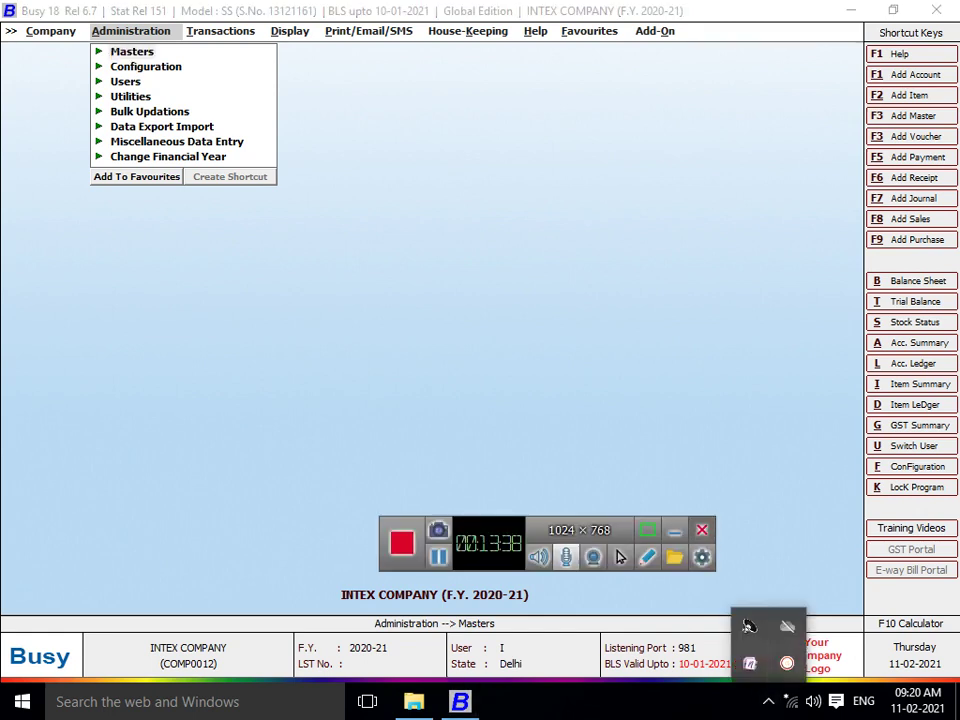